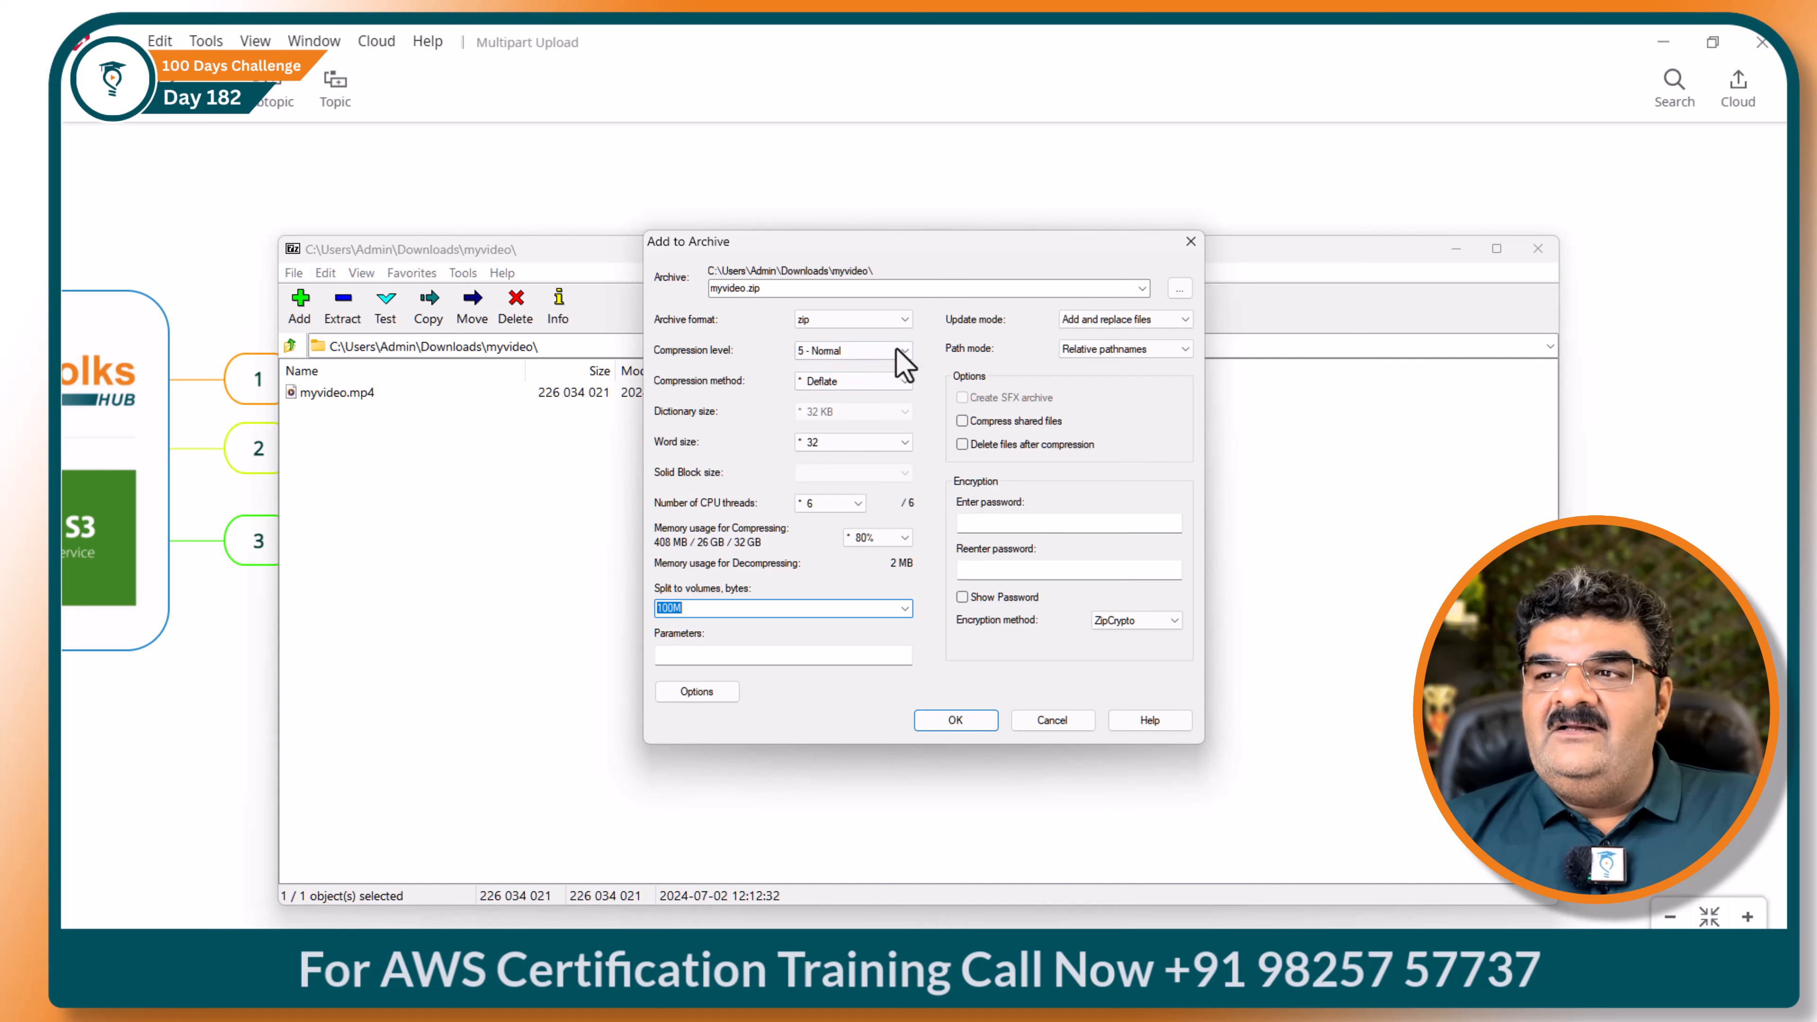
# Create the archive myvideo.zip from myvideo.mp4 split into 100M volumes, and minimize the archive manager.
pyautogui.click(956, 720)
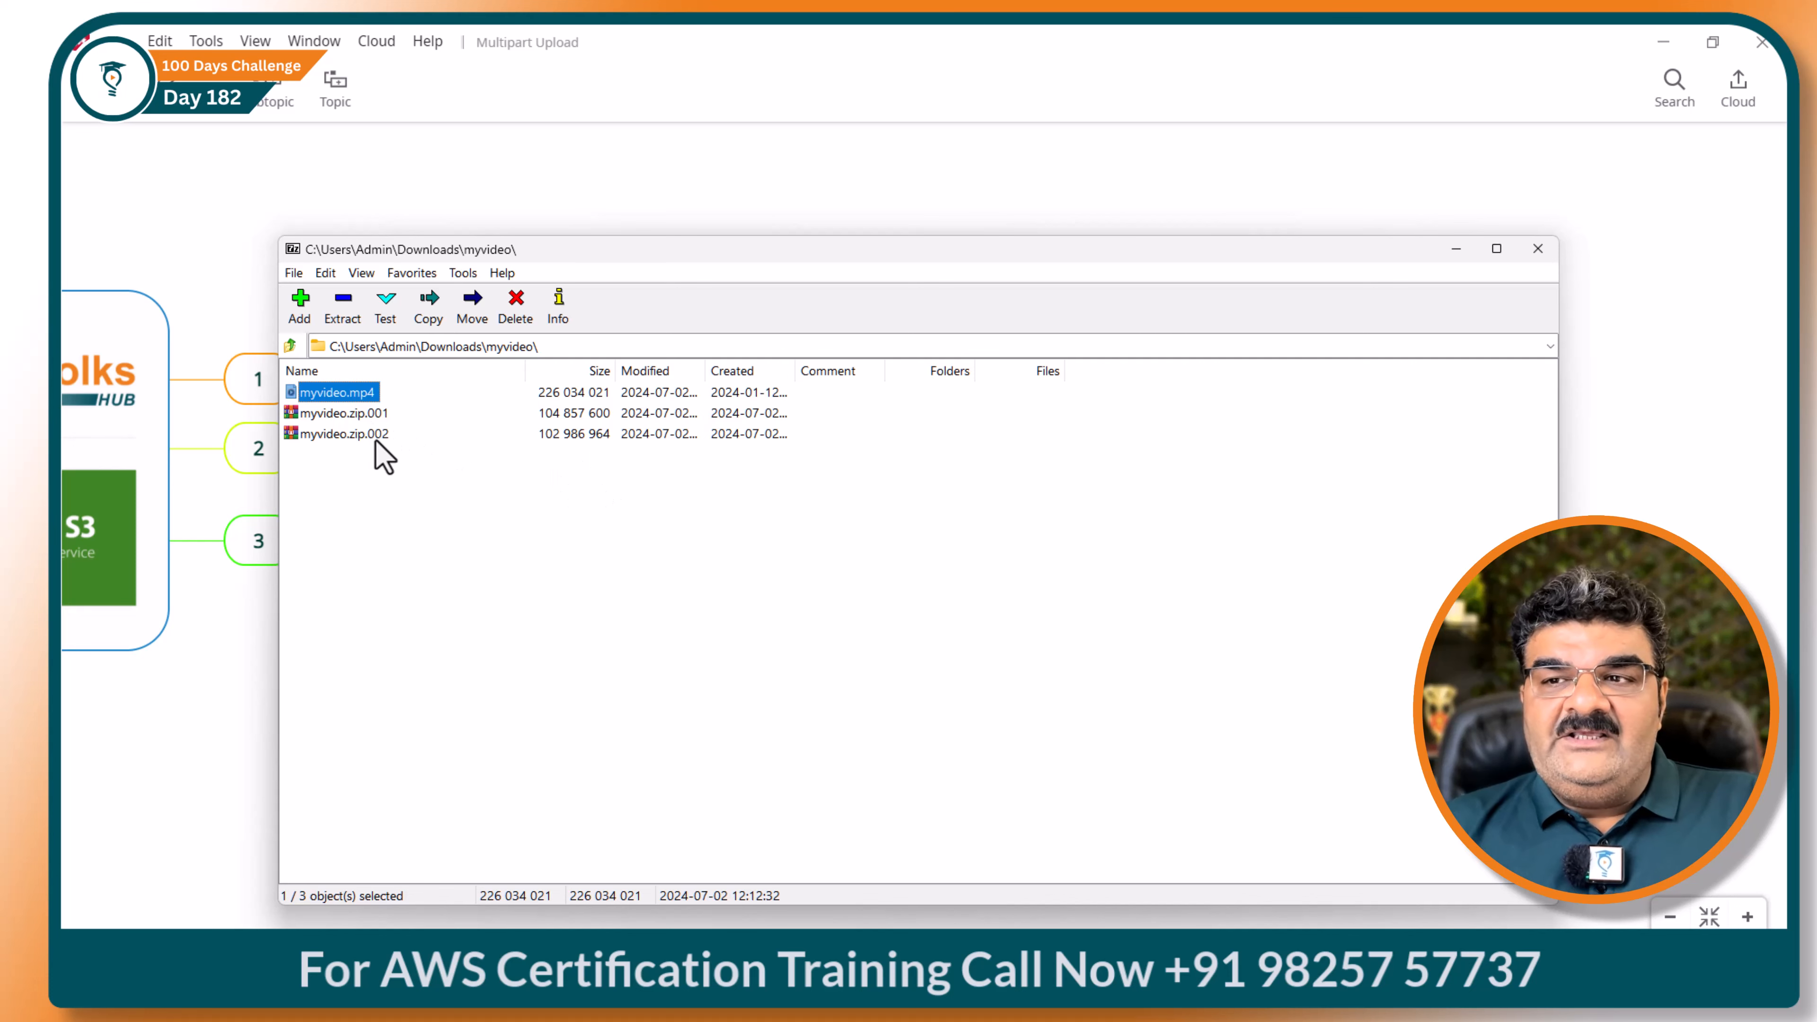
pyautogui.click(1455, 250)
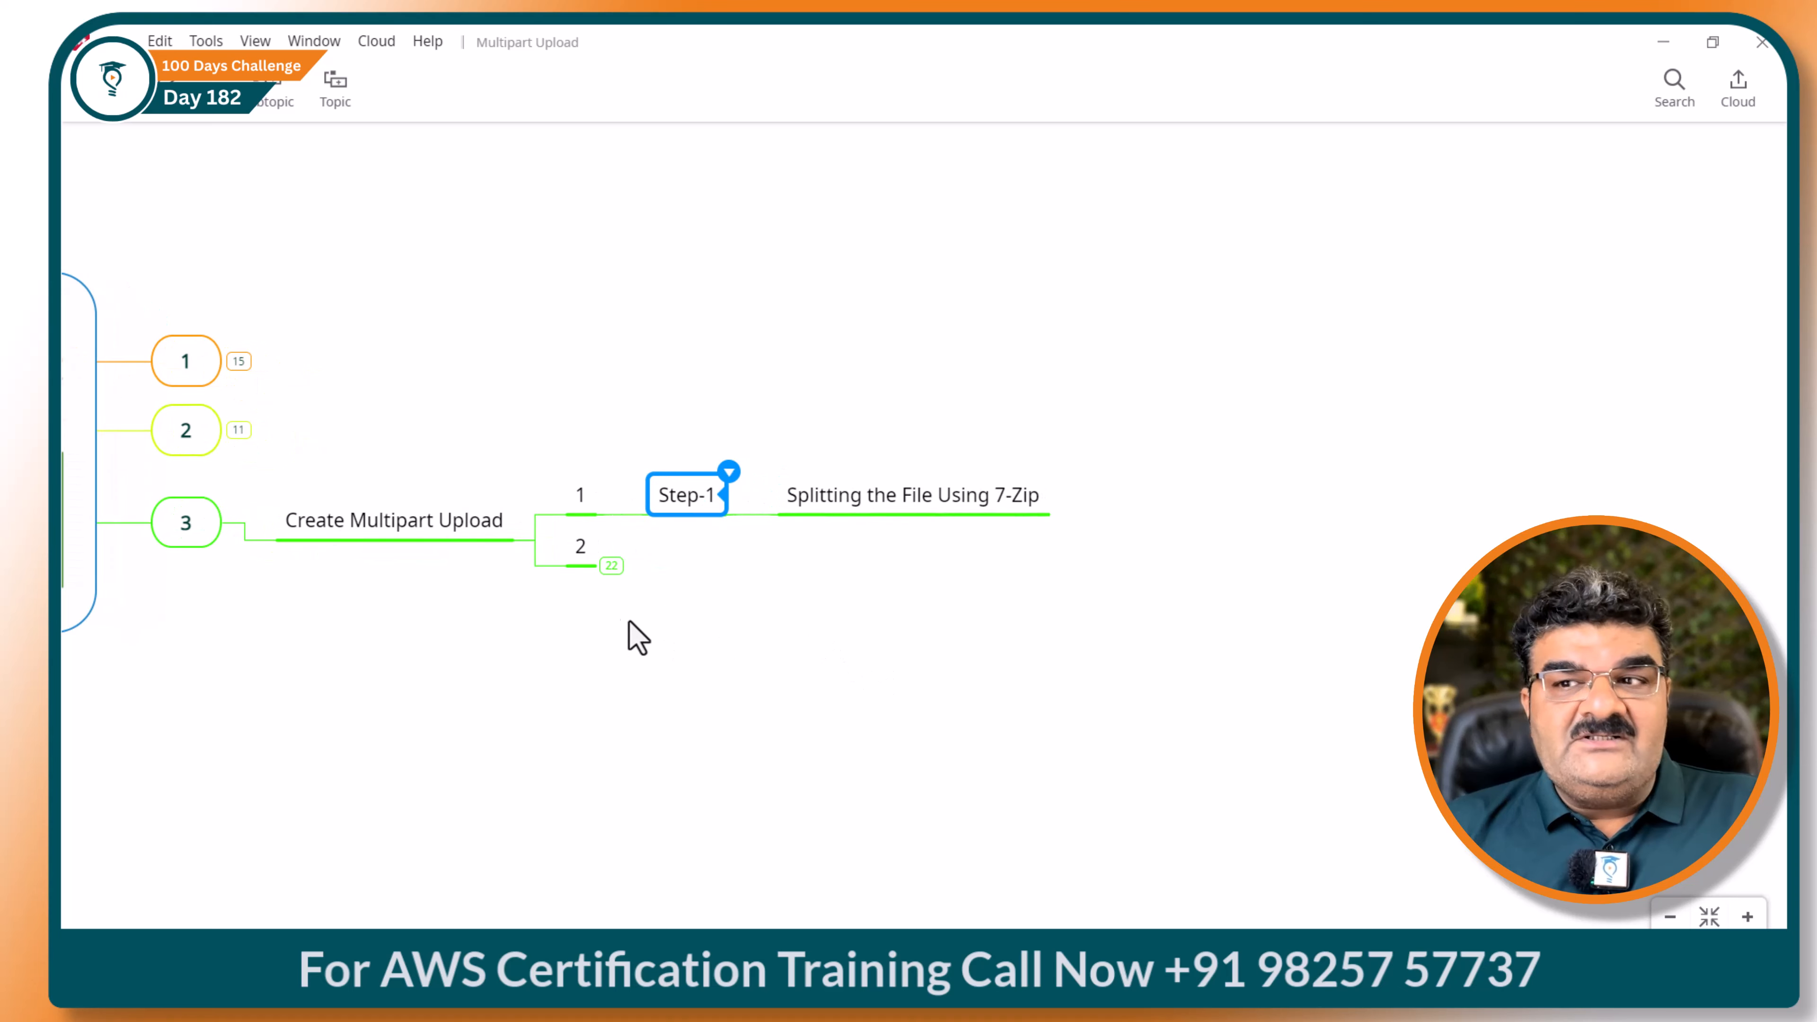
# Expand branch 2 of Create Multipart Upload down to the Step-2 subtopics and collapse branch 1.
pyautogui.click(609, 571)
pyautogui.click(610, 569)
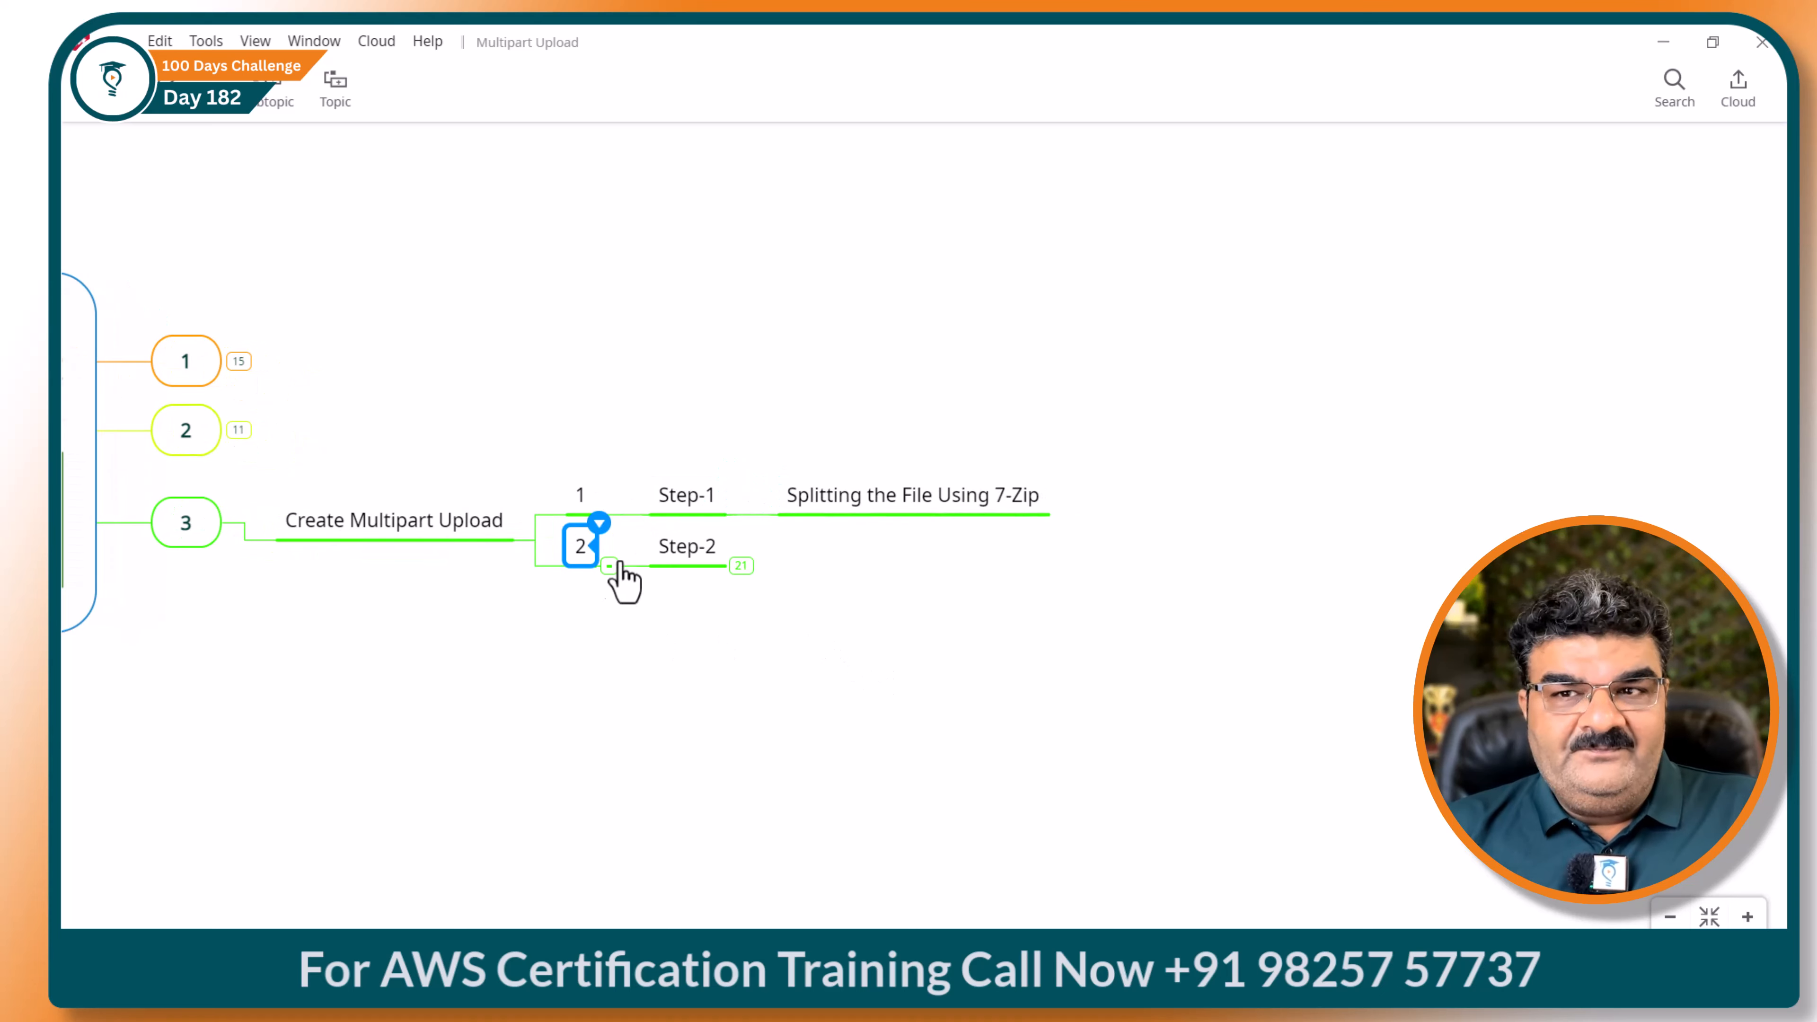
pyautogui.click(607, 511)
pyautogui.click(592, 550)
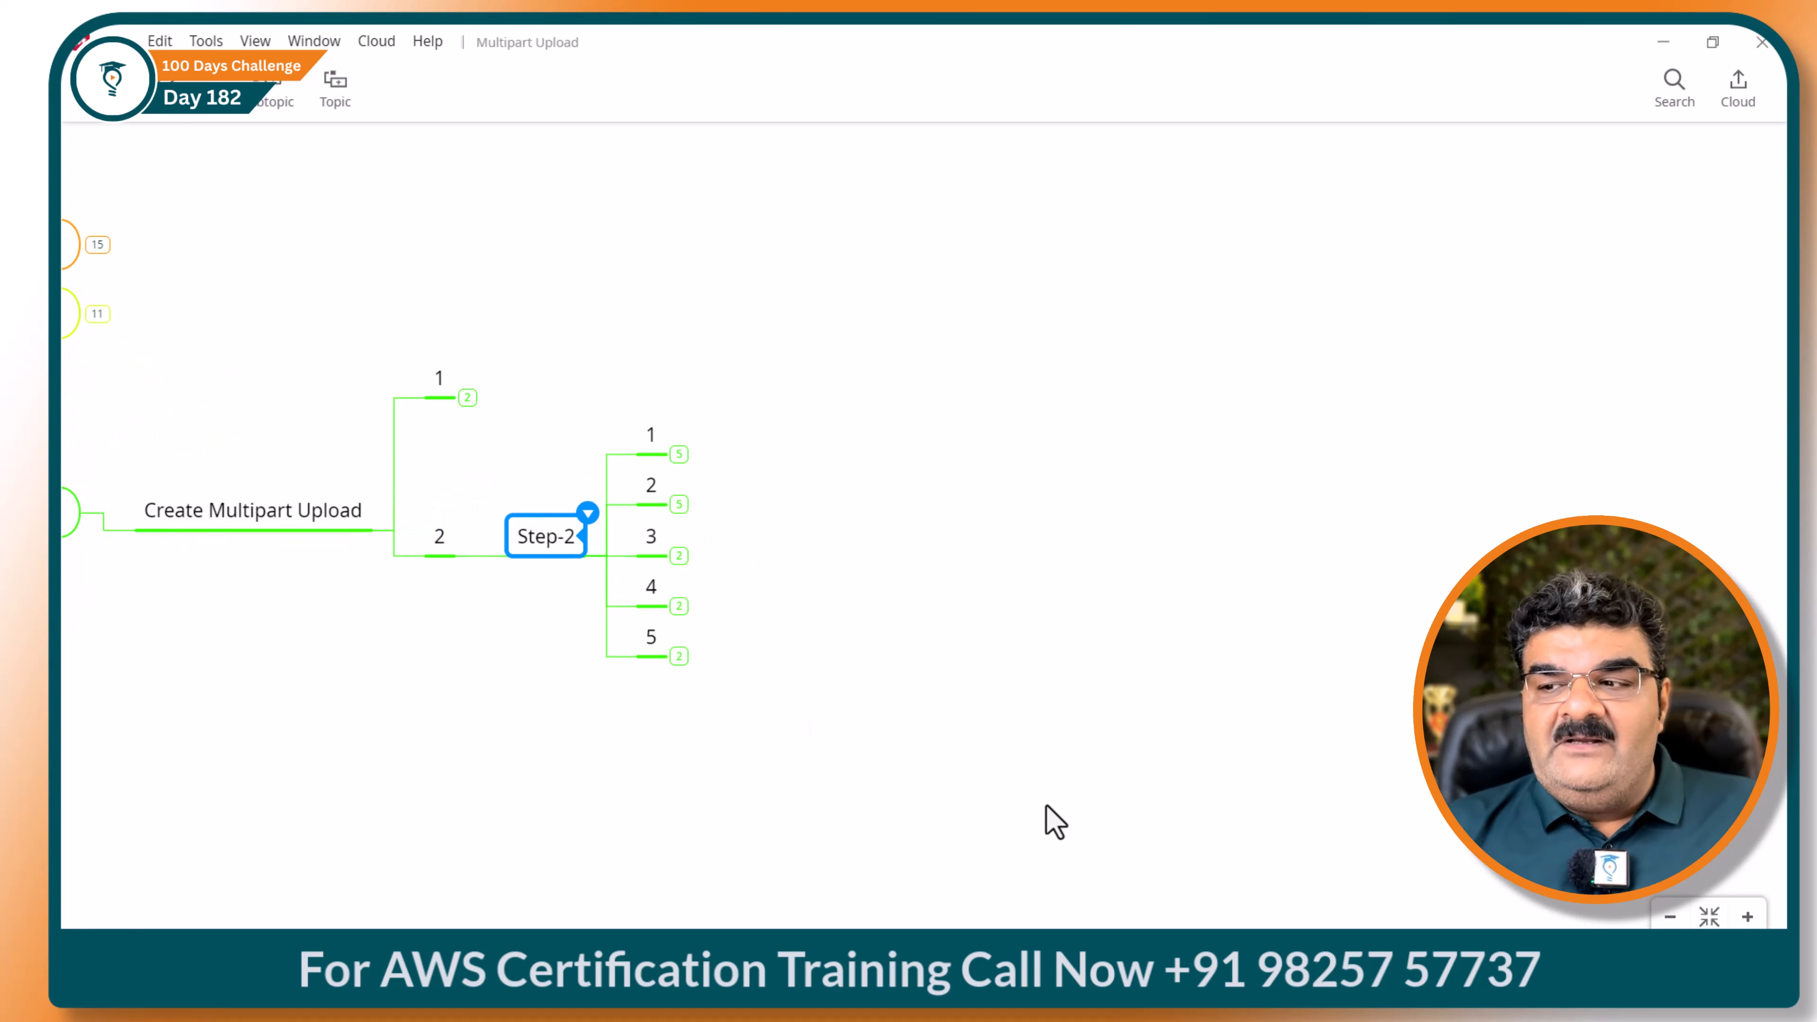
# Open a Command Prompt window and shift it slightly on the screen.
pyautogui.press('super')
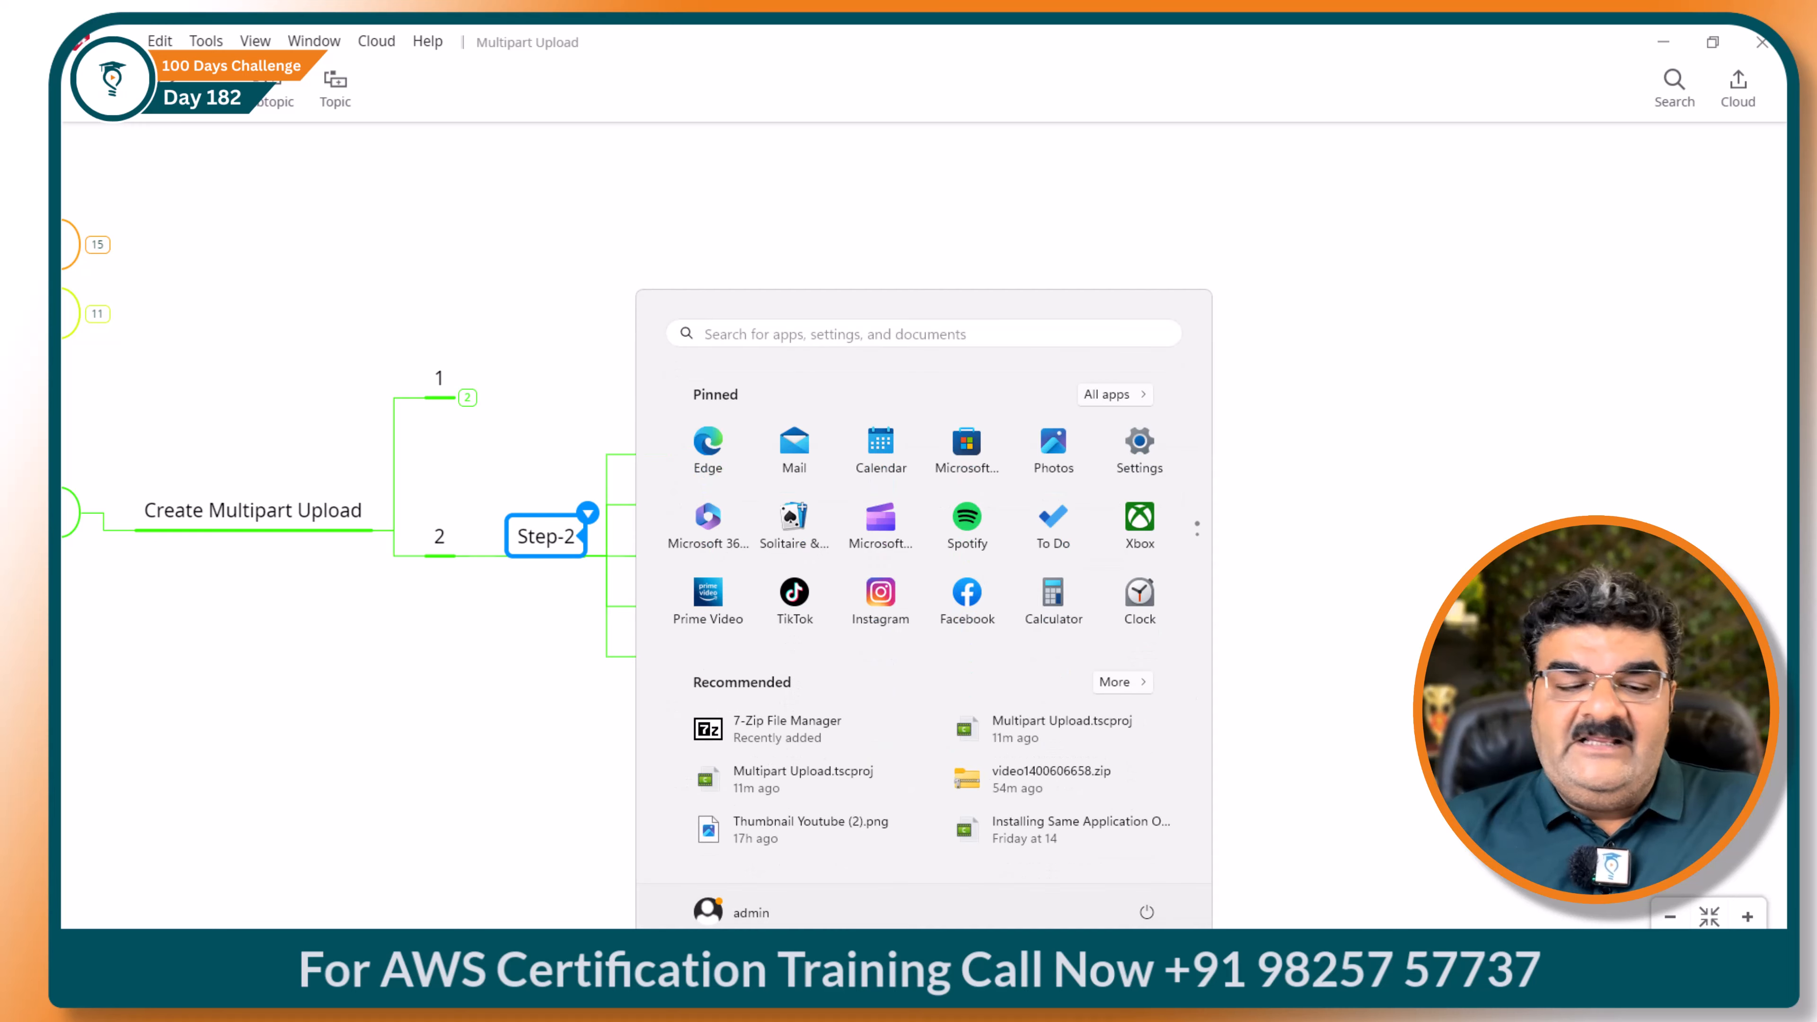
pyautogui.write('cmd')
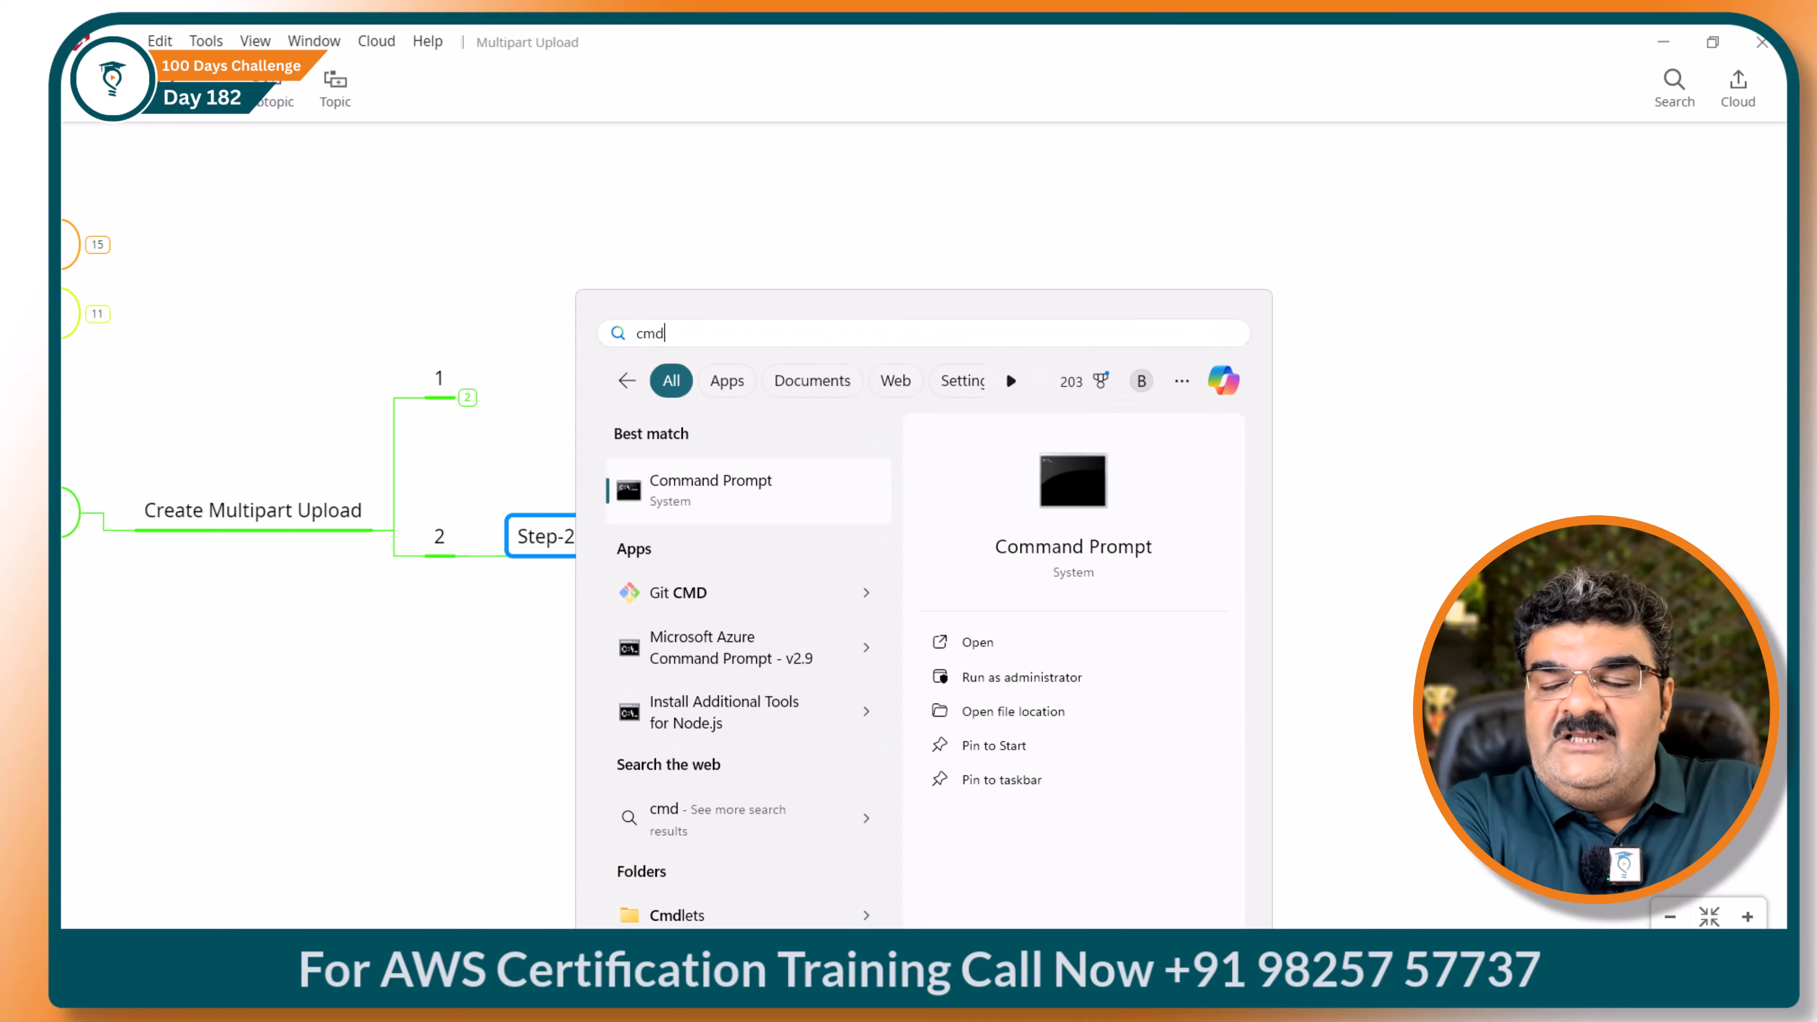
pyautogui.press('Return')
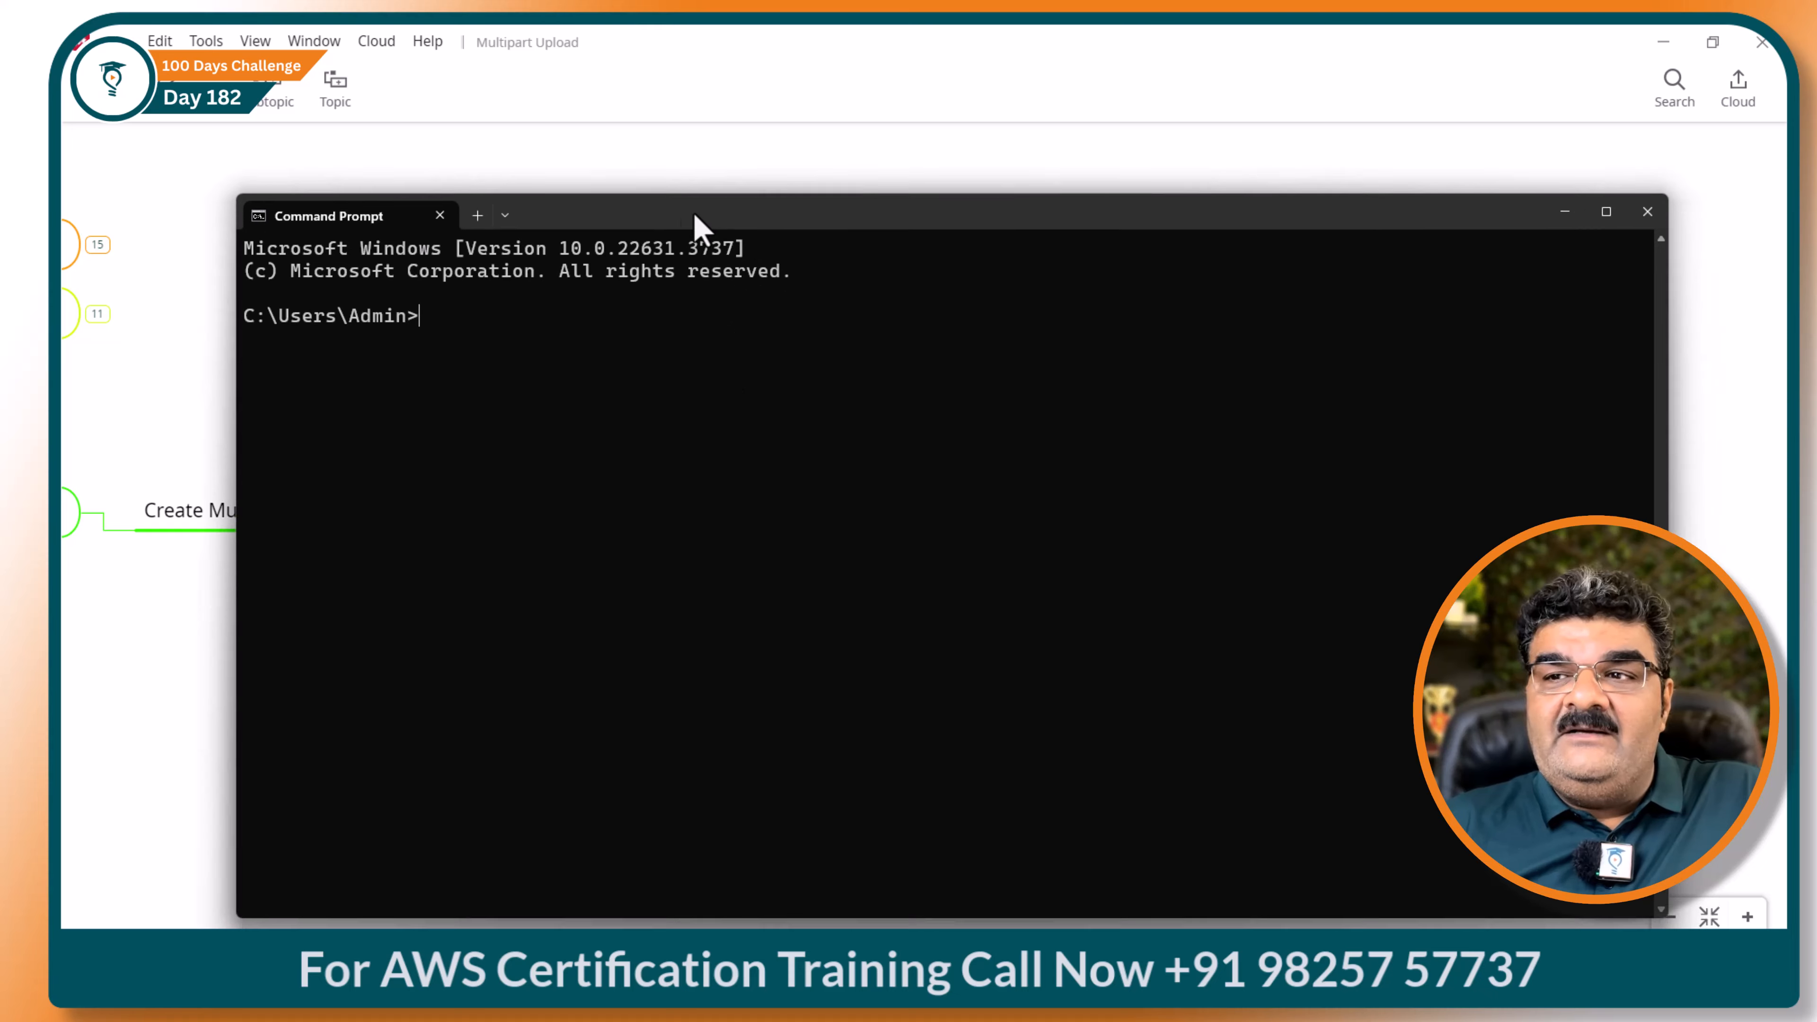
pyautogui.moveTo(693, 214); pyautogui.dragTo(641, 197)
# Run "aws configure" and accept the stored access key, secret key, region and output format.
pyautogui.write('aws c')
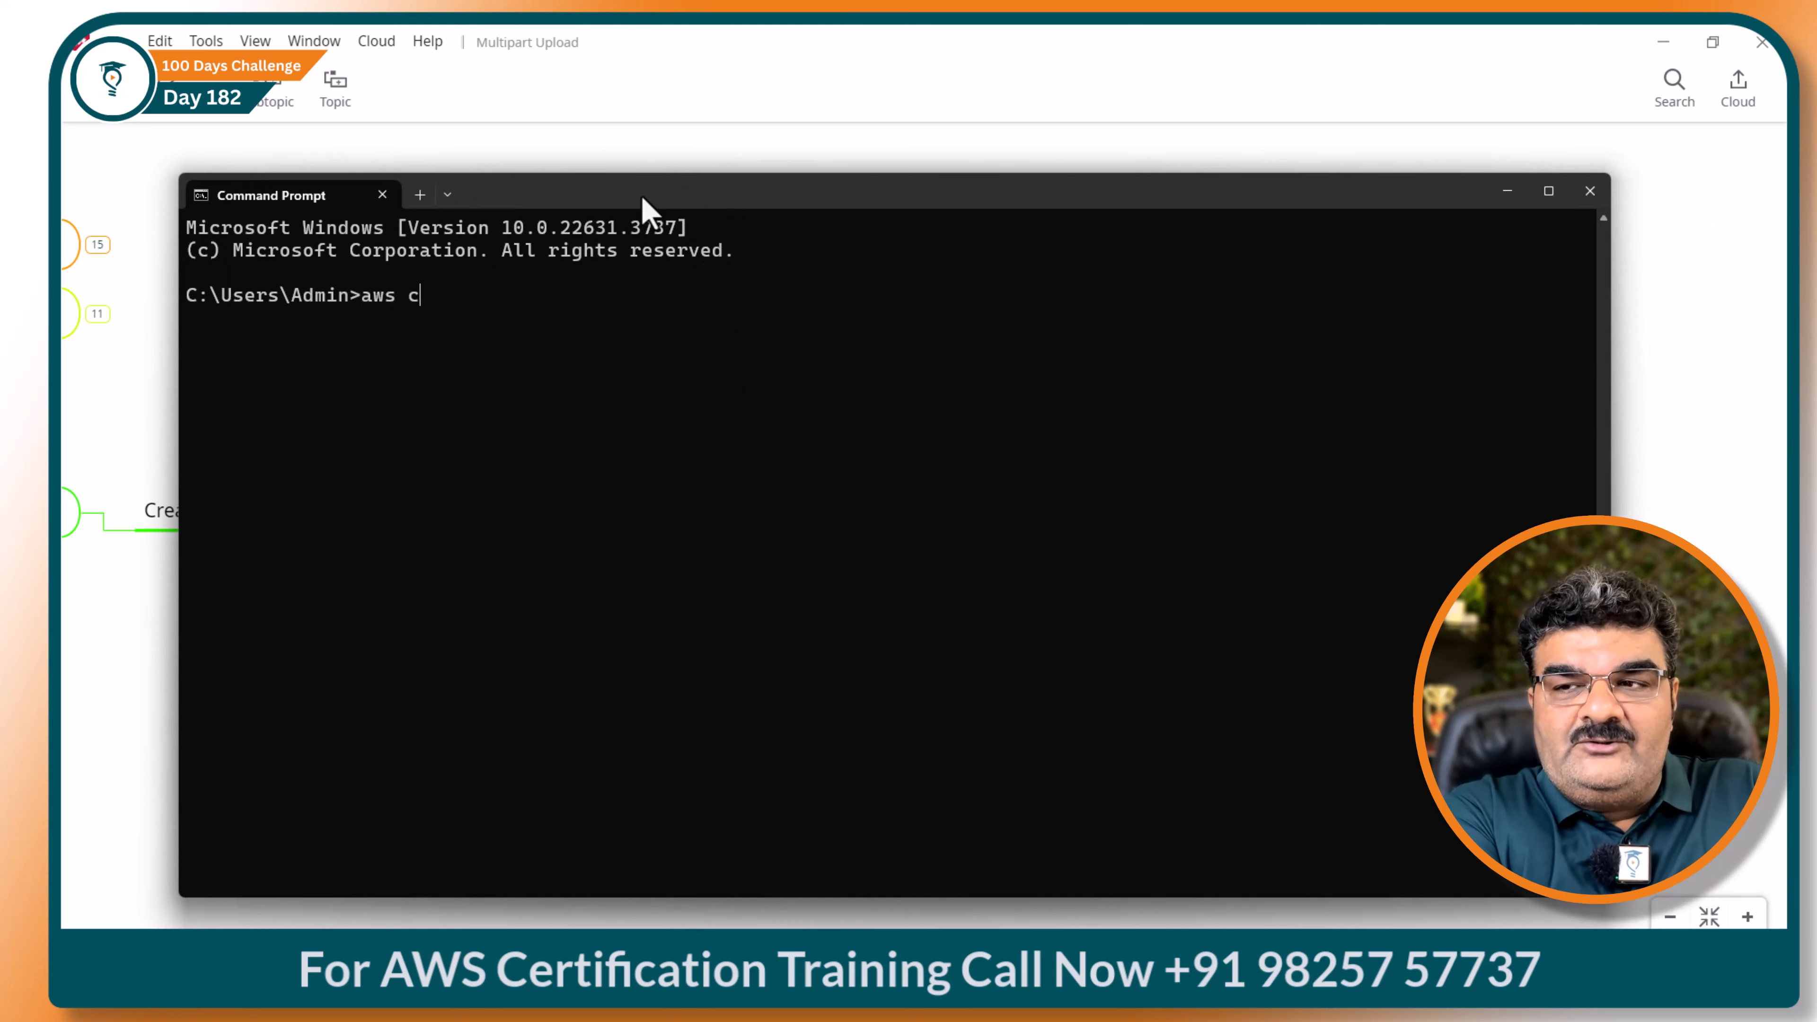
pyautogui.write('ibfi')
pyautogui.press('BackSpace')
pyautogui.press('BackSpace')
pyautogui.press('BackSpace')
pyautogui.press('BackSpace')
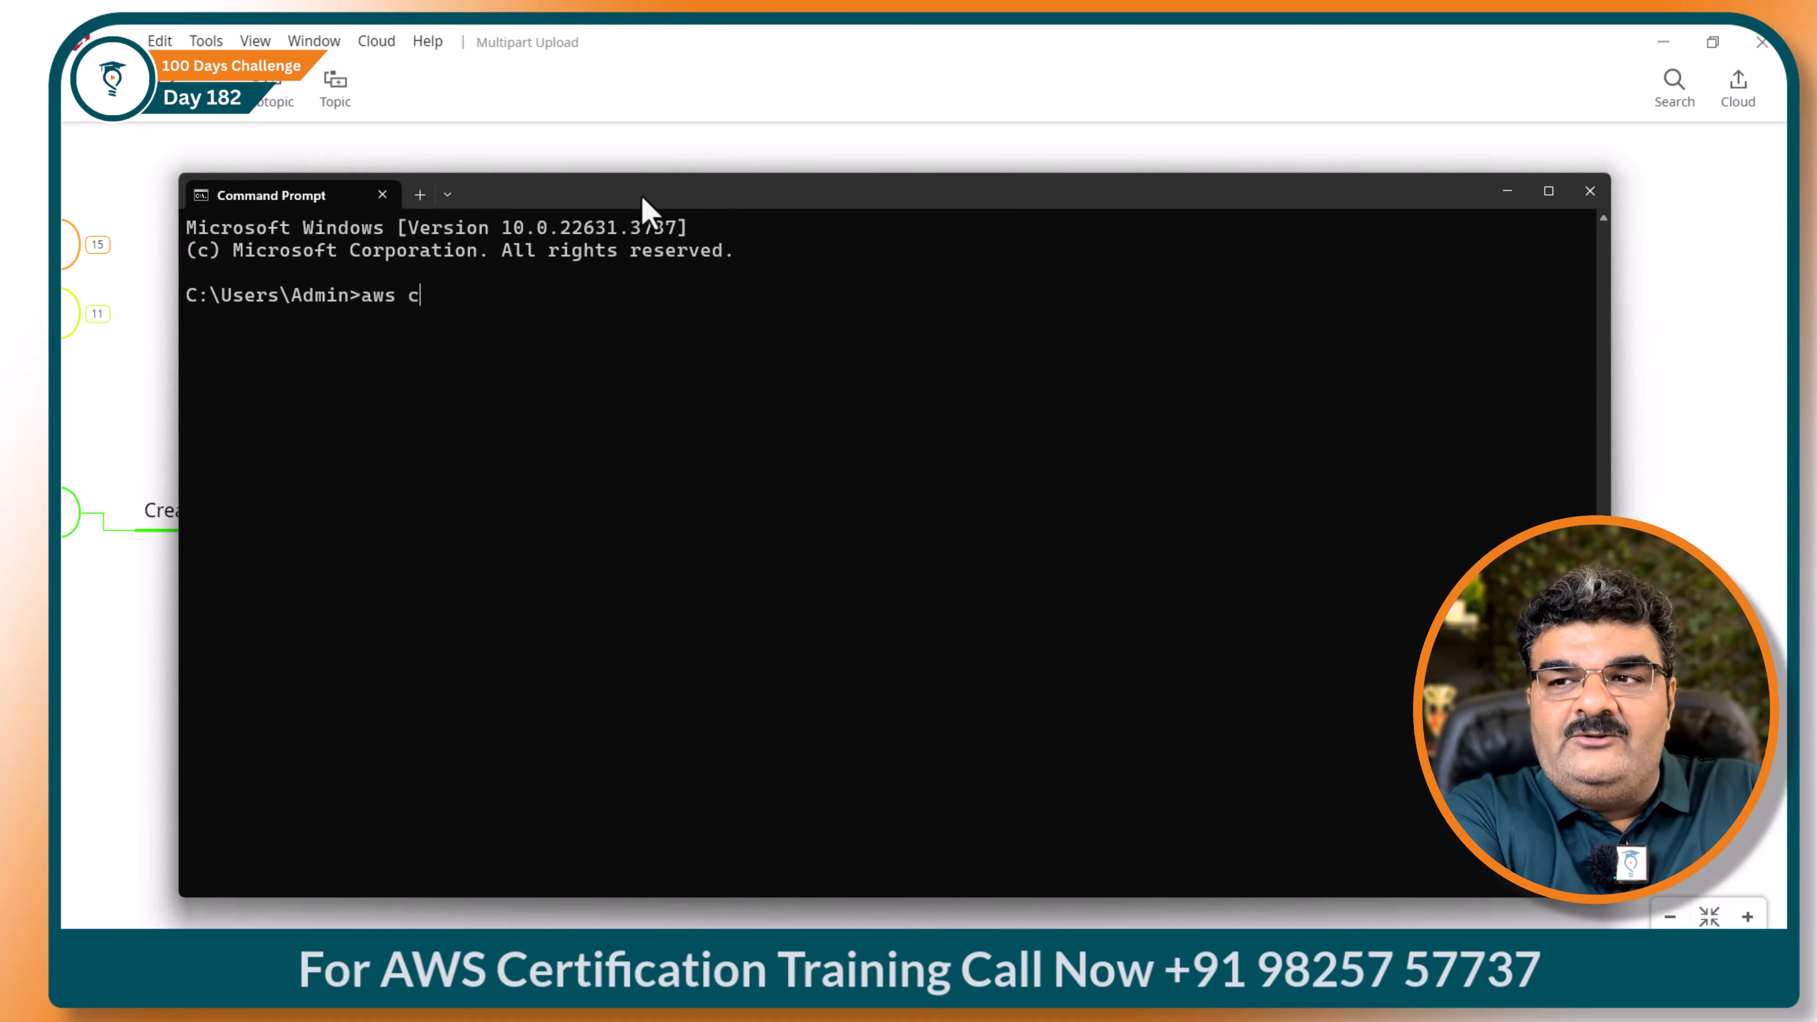
pyautogui.write('onfigure')
pyautogui.press('Return')
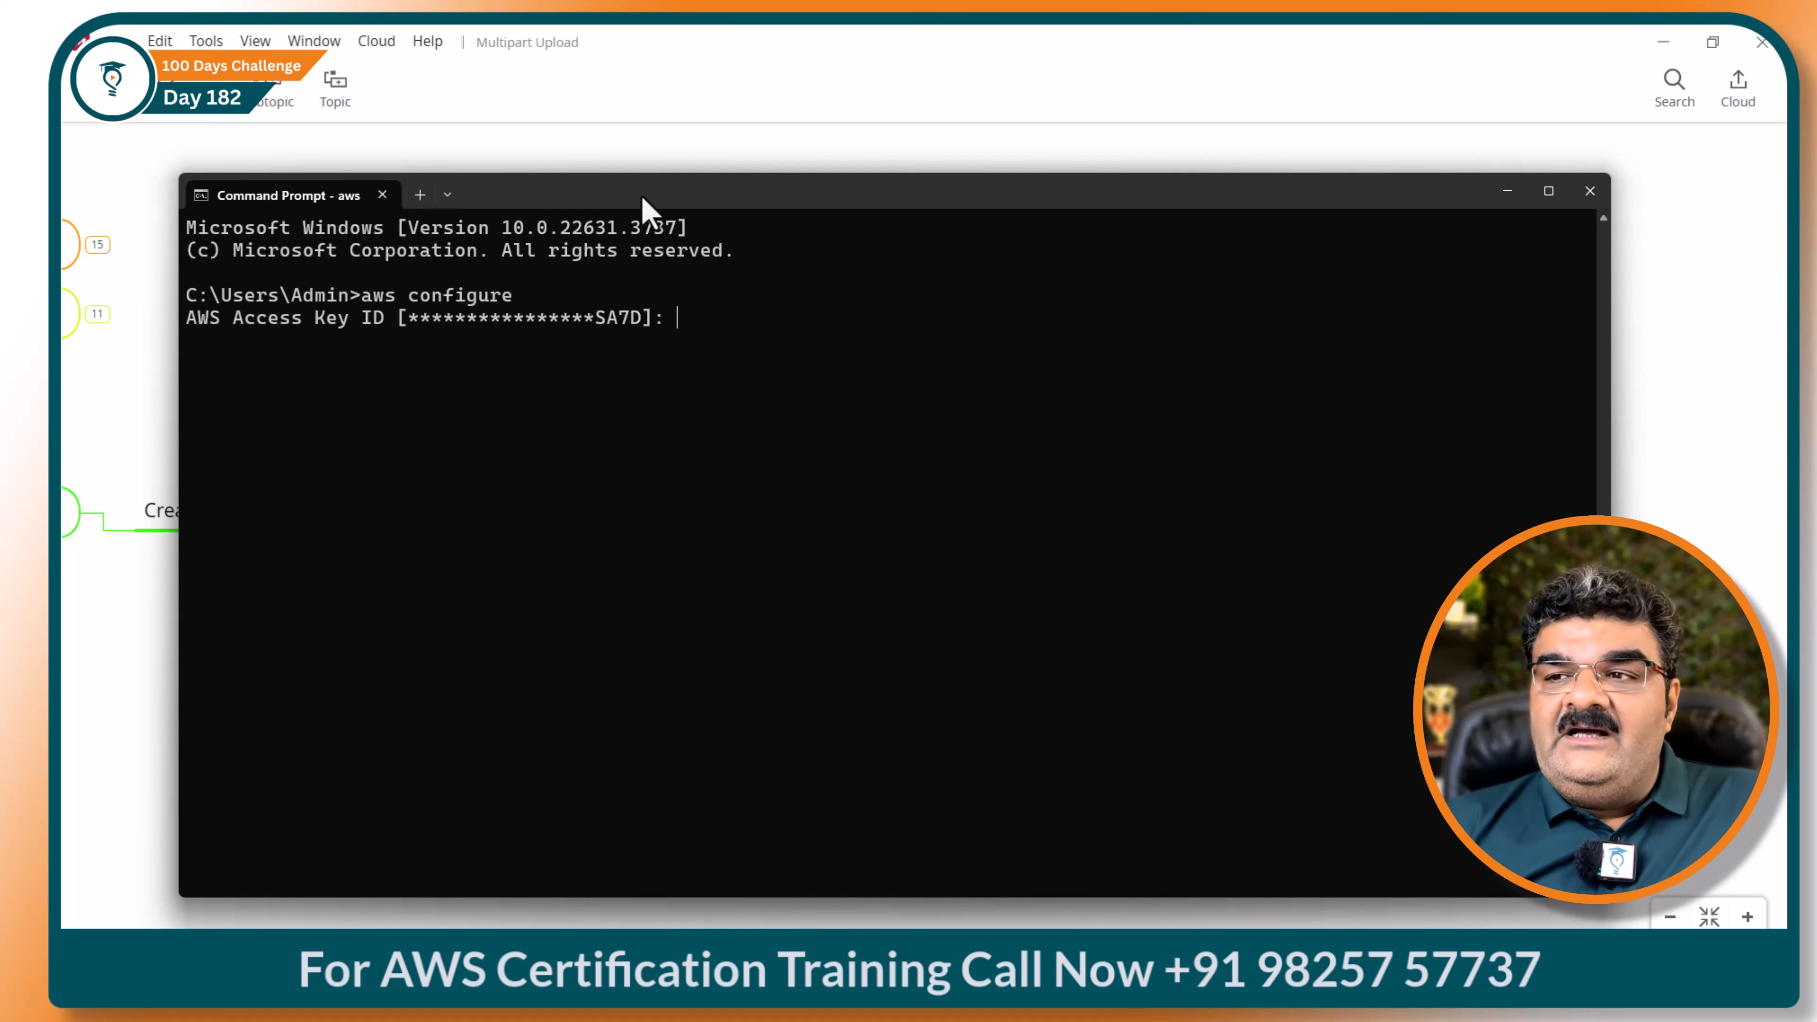
pyautogui.press('Return')
pyautogui.press('Return')
pyautogui.press('Return')
pyautogui.press('Return')
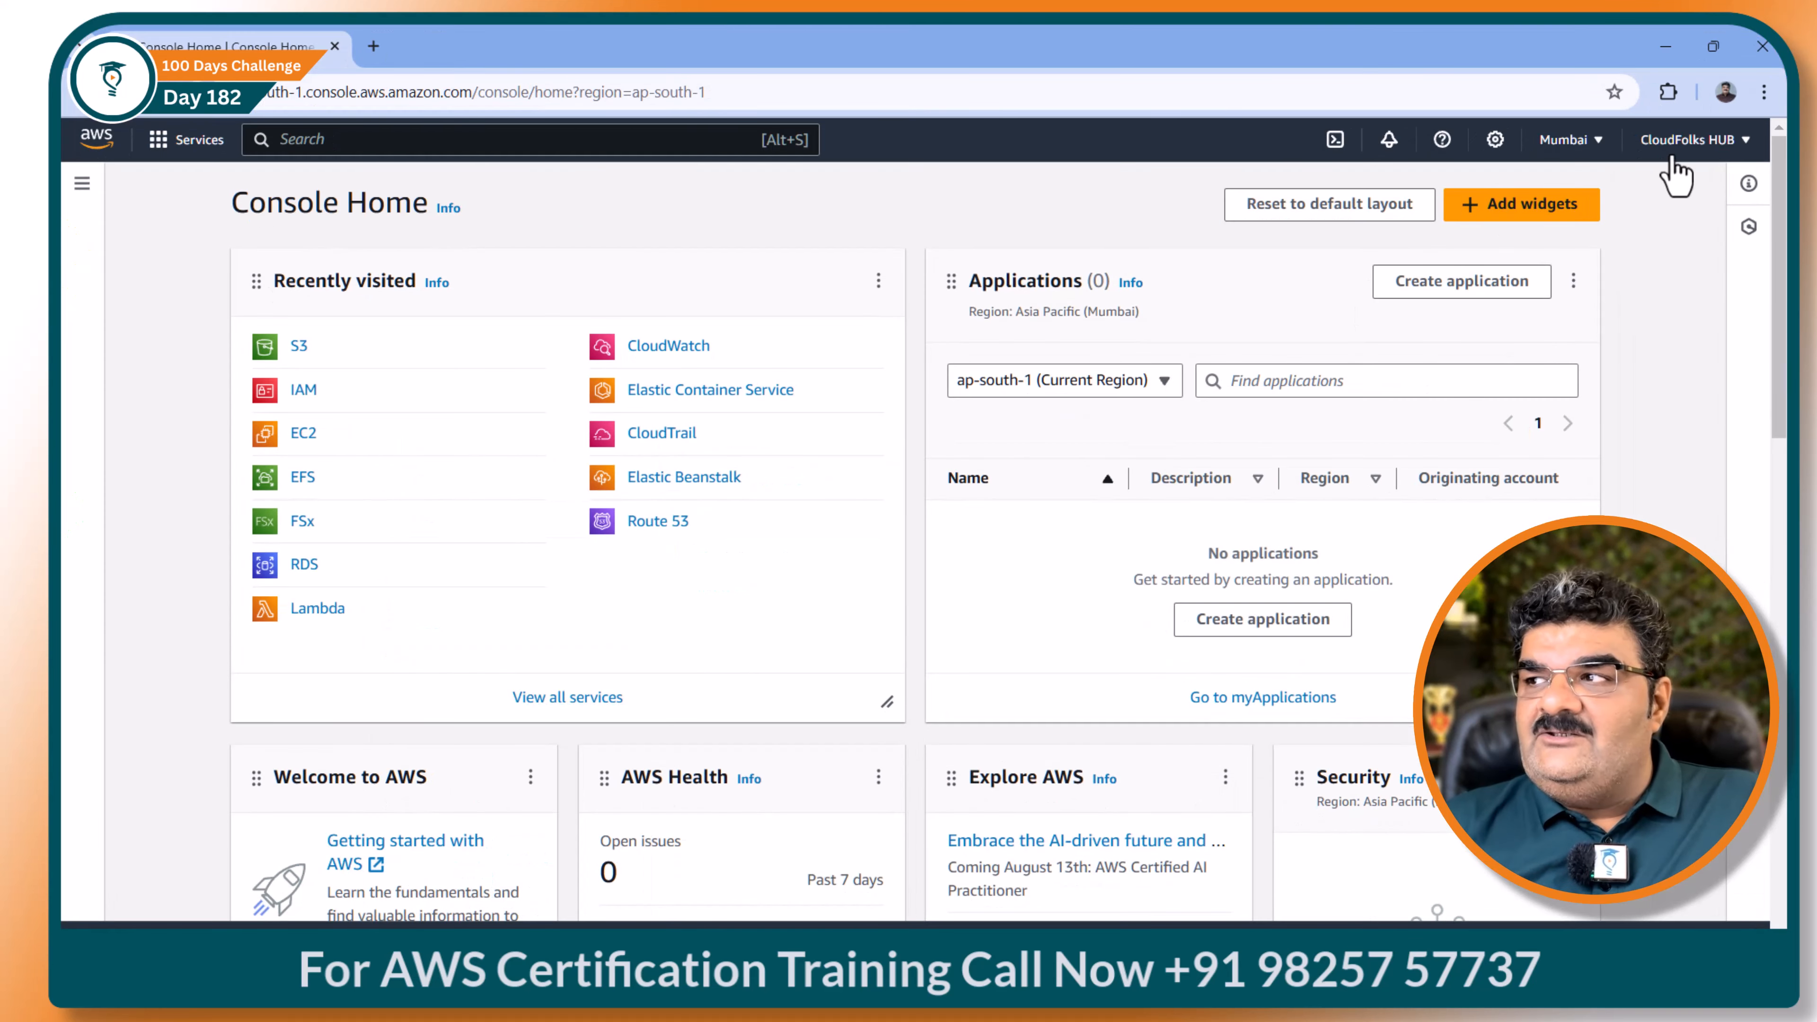
# Switch to the AWS console in the browser and examine the account's access keys under its security credentials, and minimize the browser.
pyautogui.click(1676, 146)
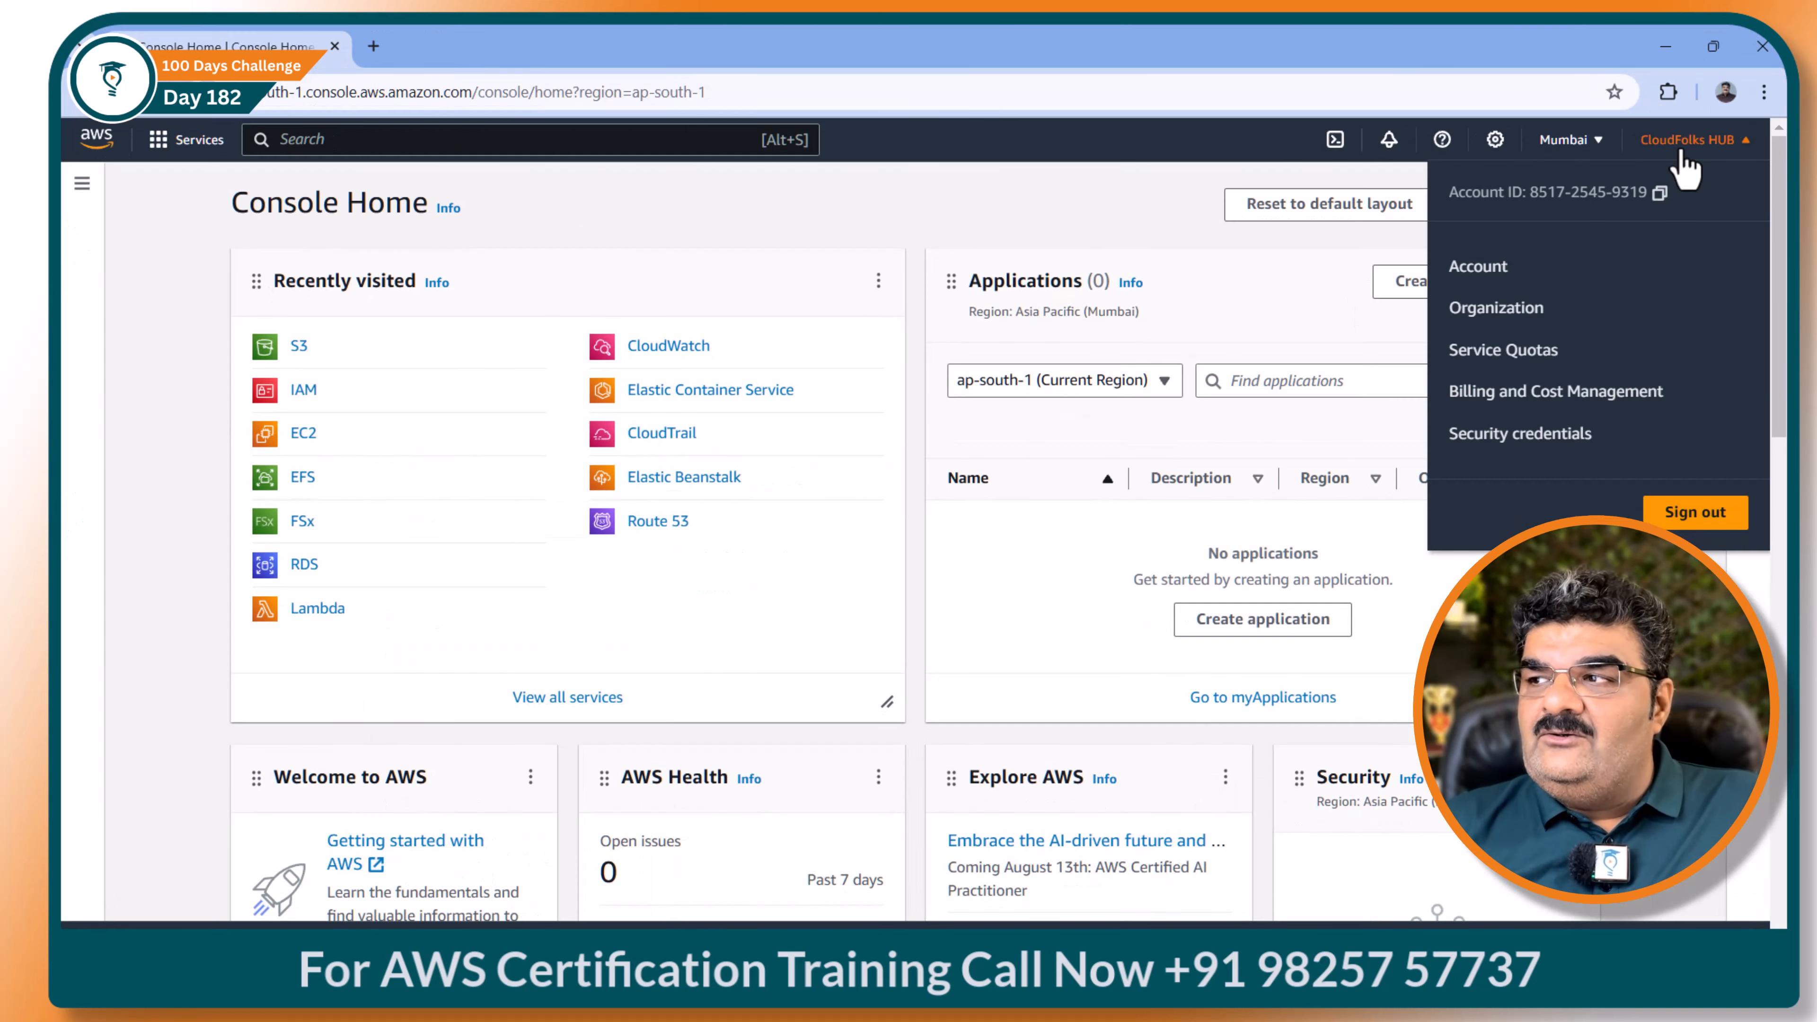
pyautogui.click(1497, 436)
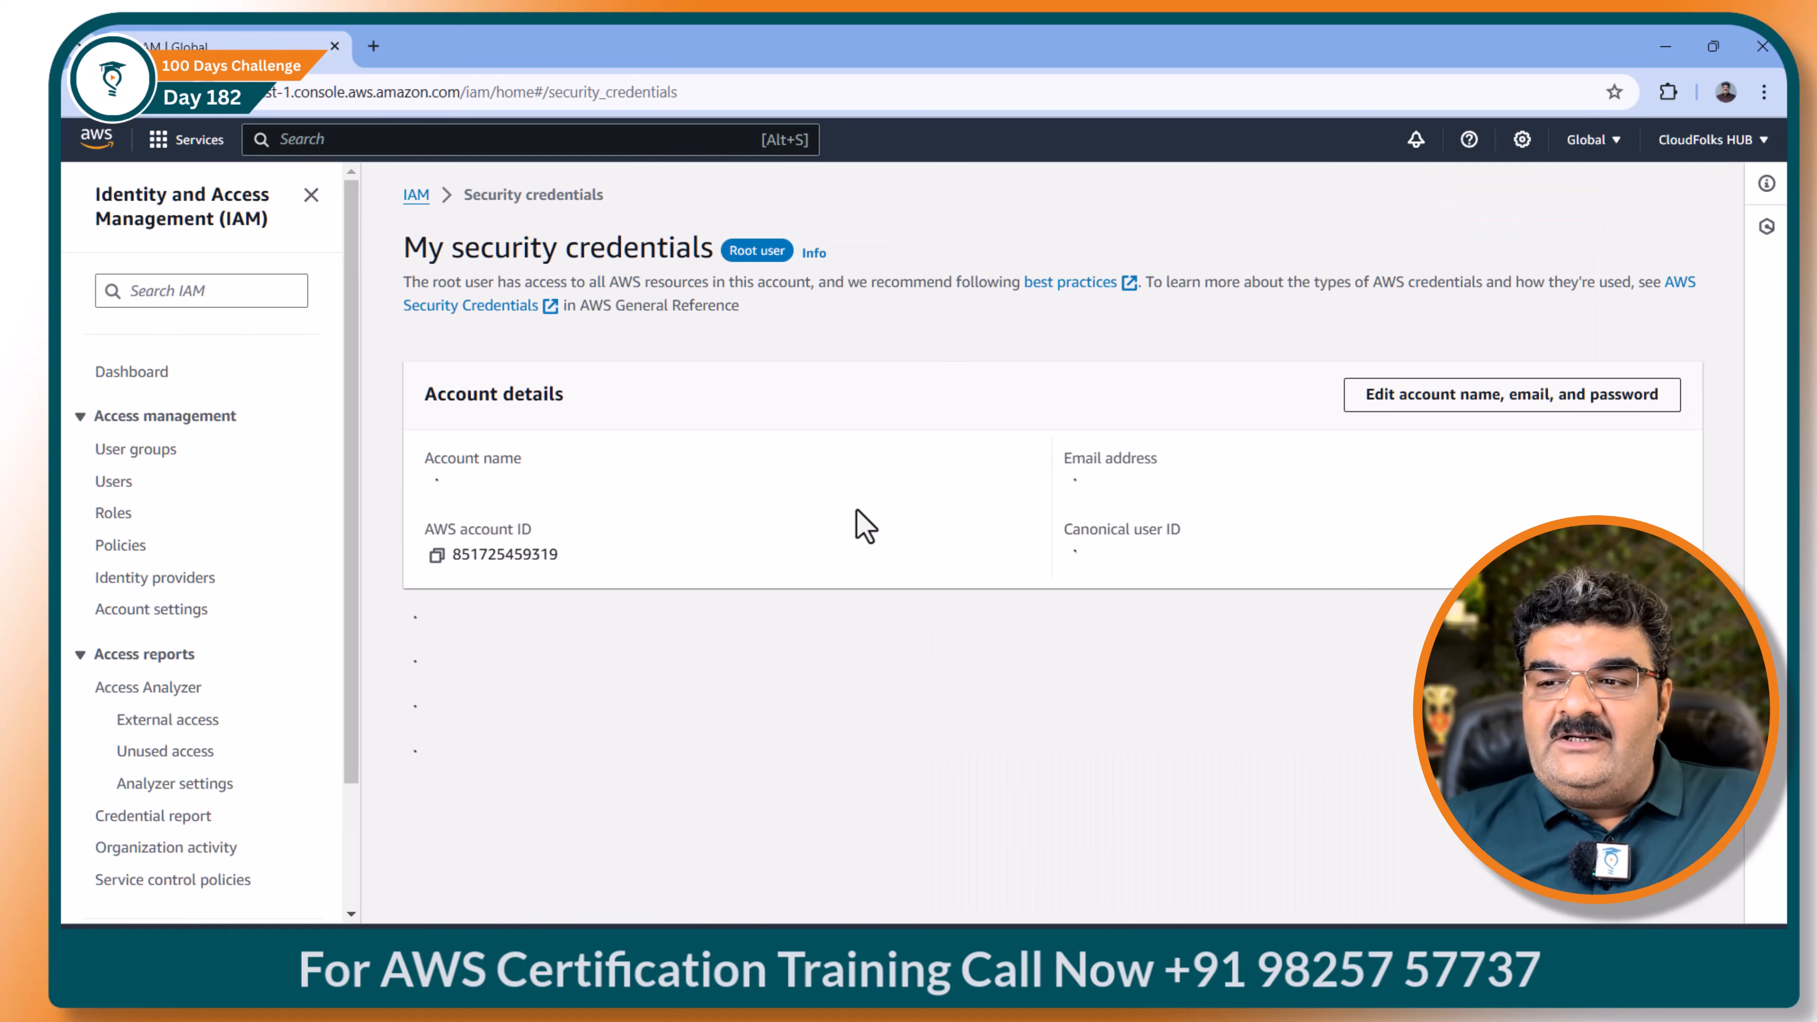
pyautogui.scroll(-5, 860, 520)
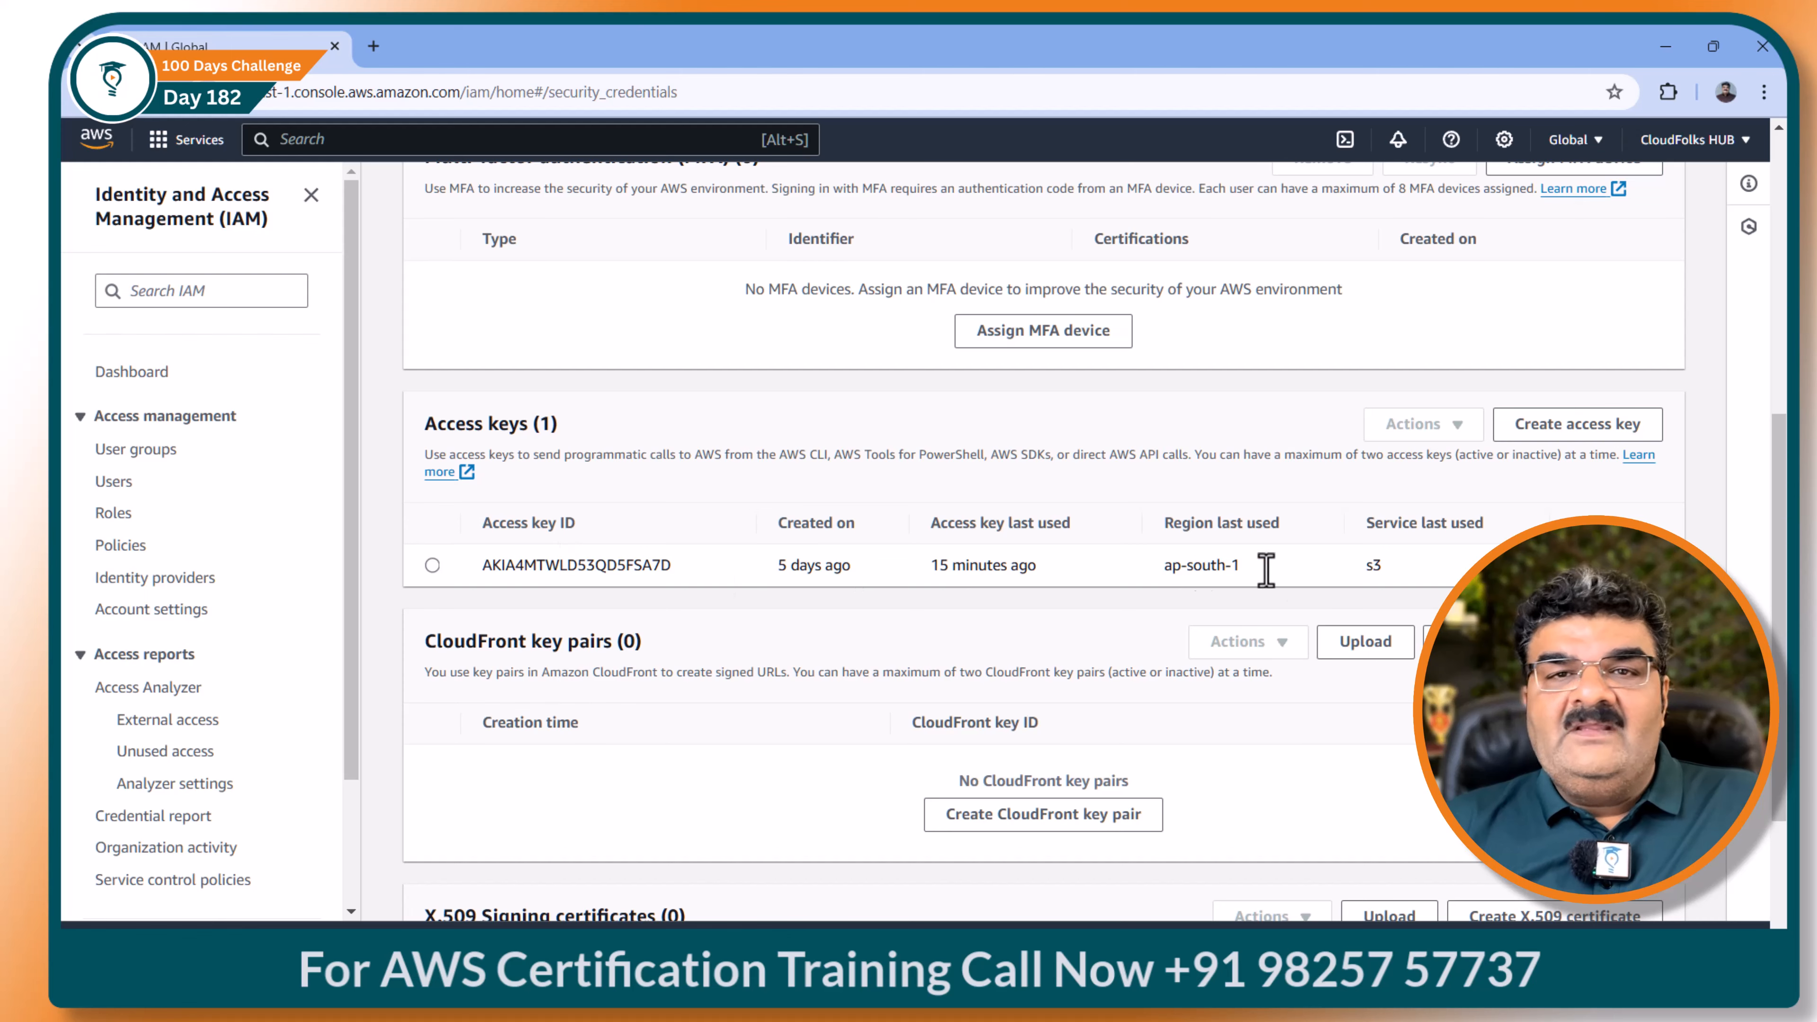
pyautogui.click(1672, 47)
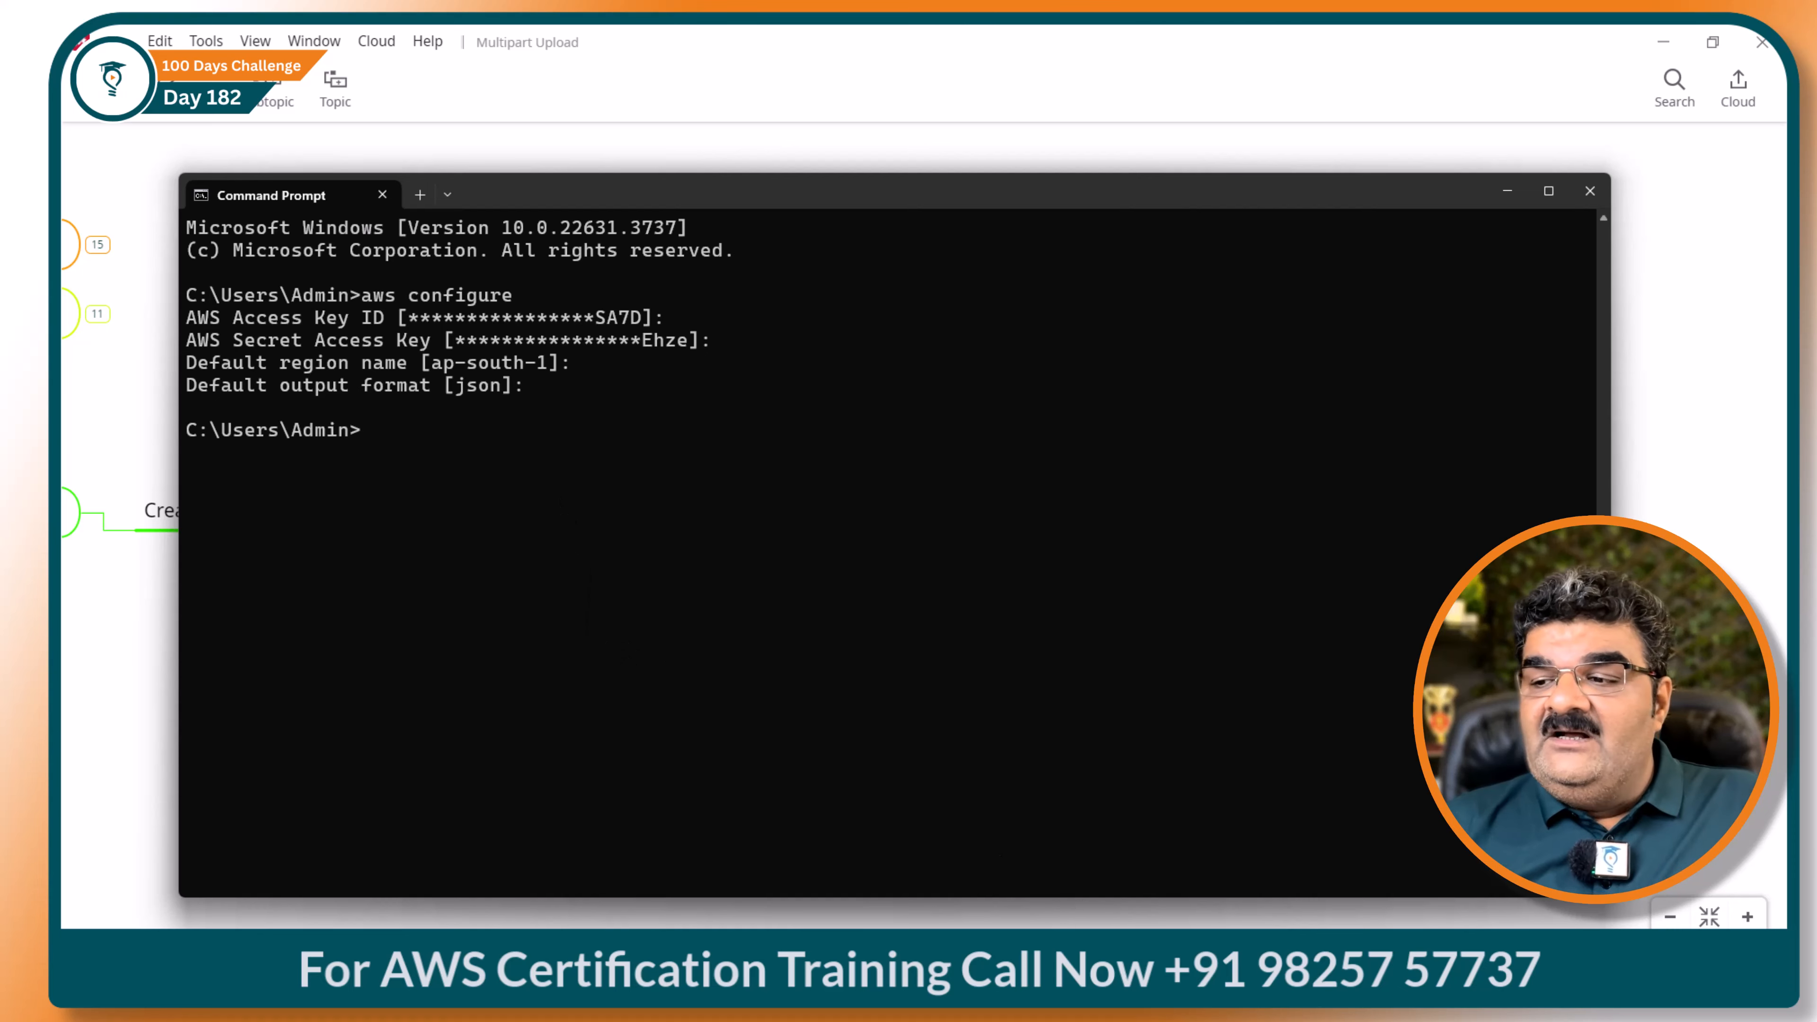
# Go to the S3 bucket list in the AWS console and start creating a new bucket.
pyautogui.click(1030, 948)
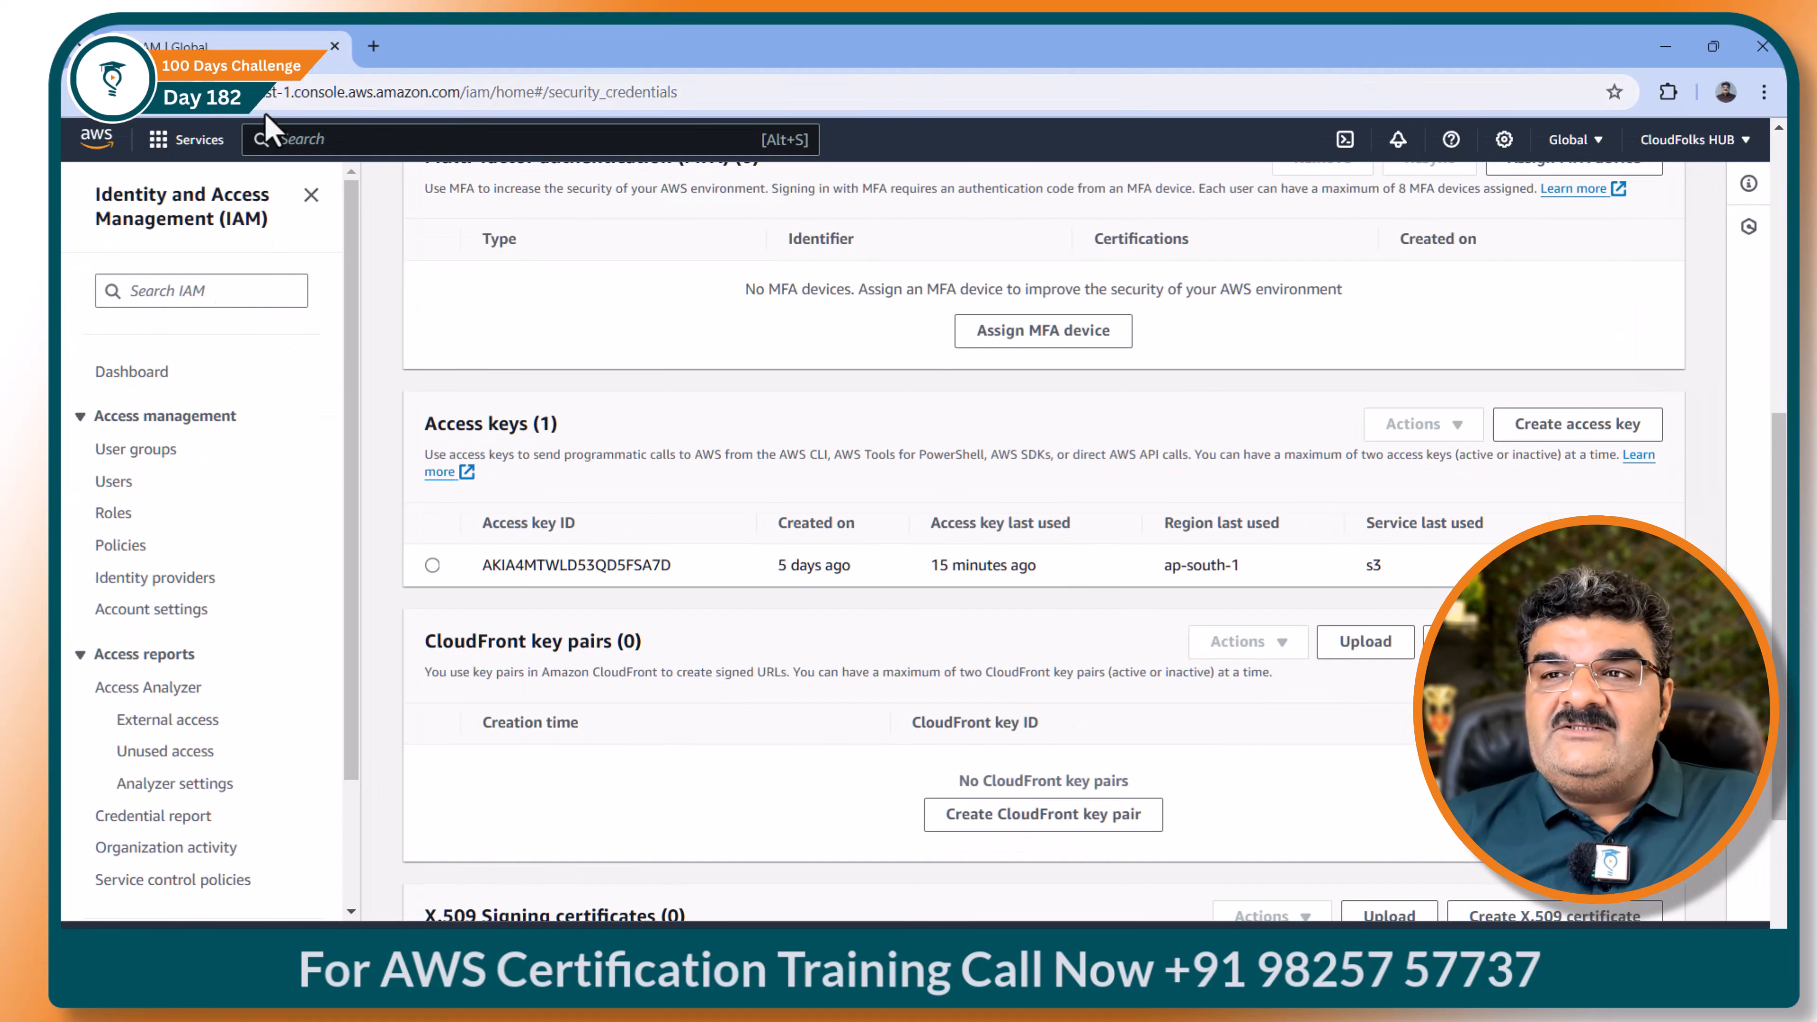
pyautogui.click(272, 137)
pyautogui.write('s3')
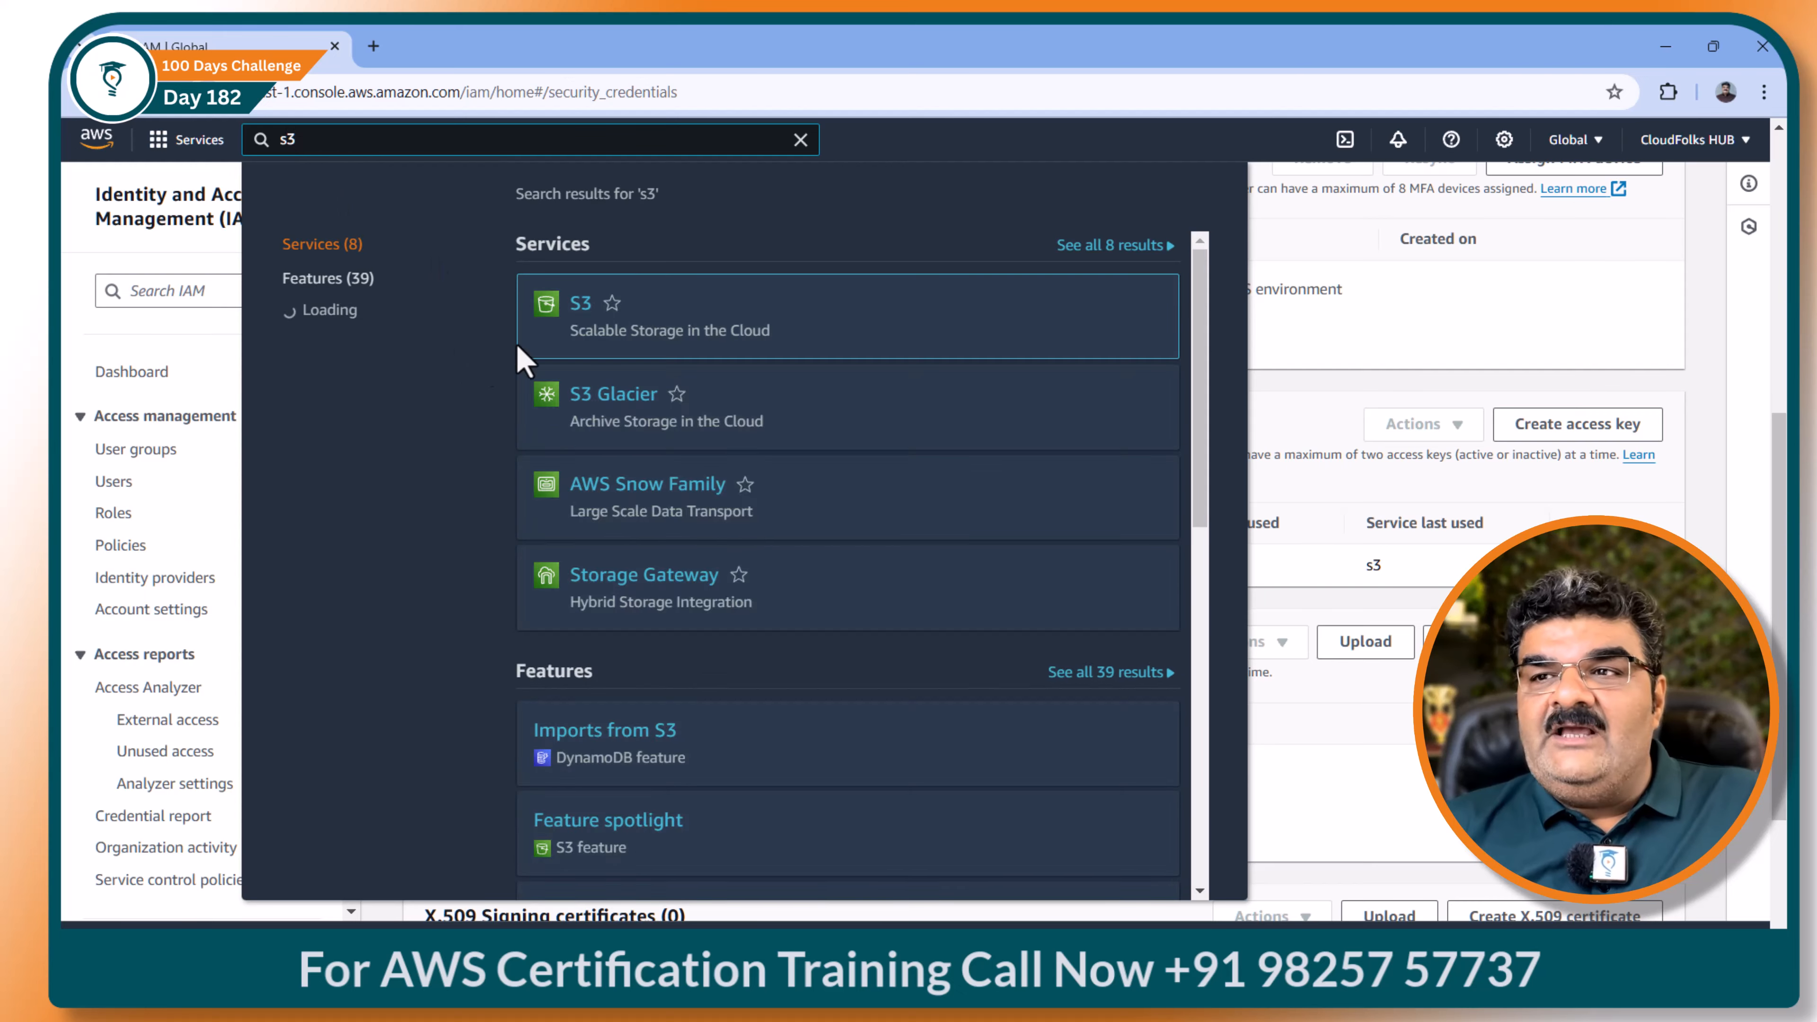
pyautogui.click(540, 305)
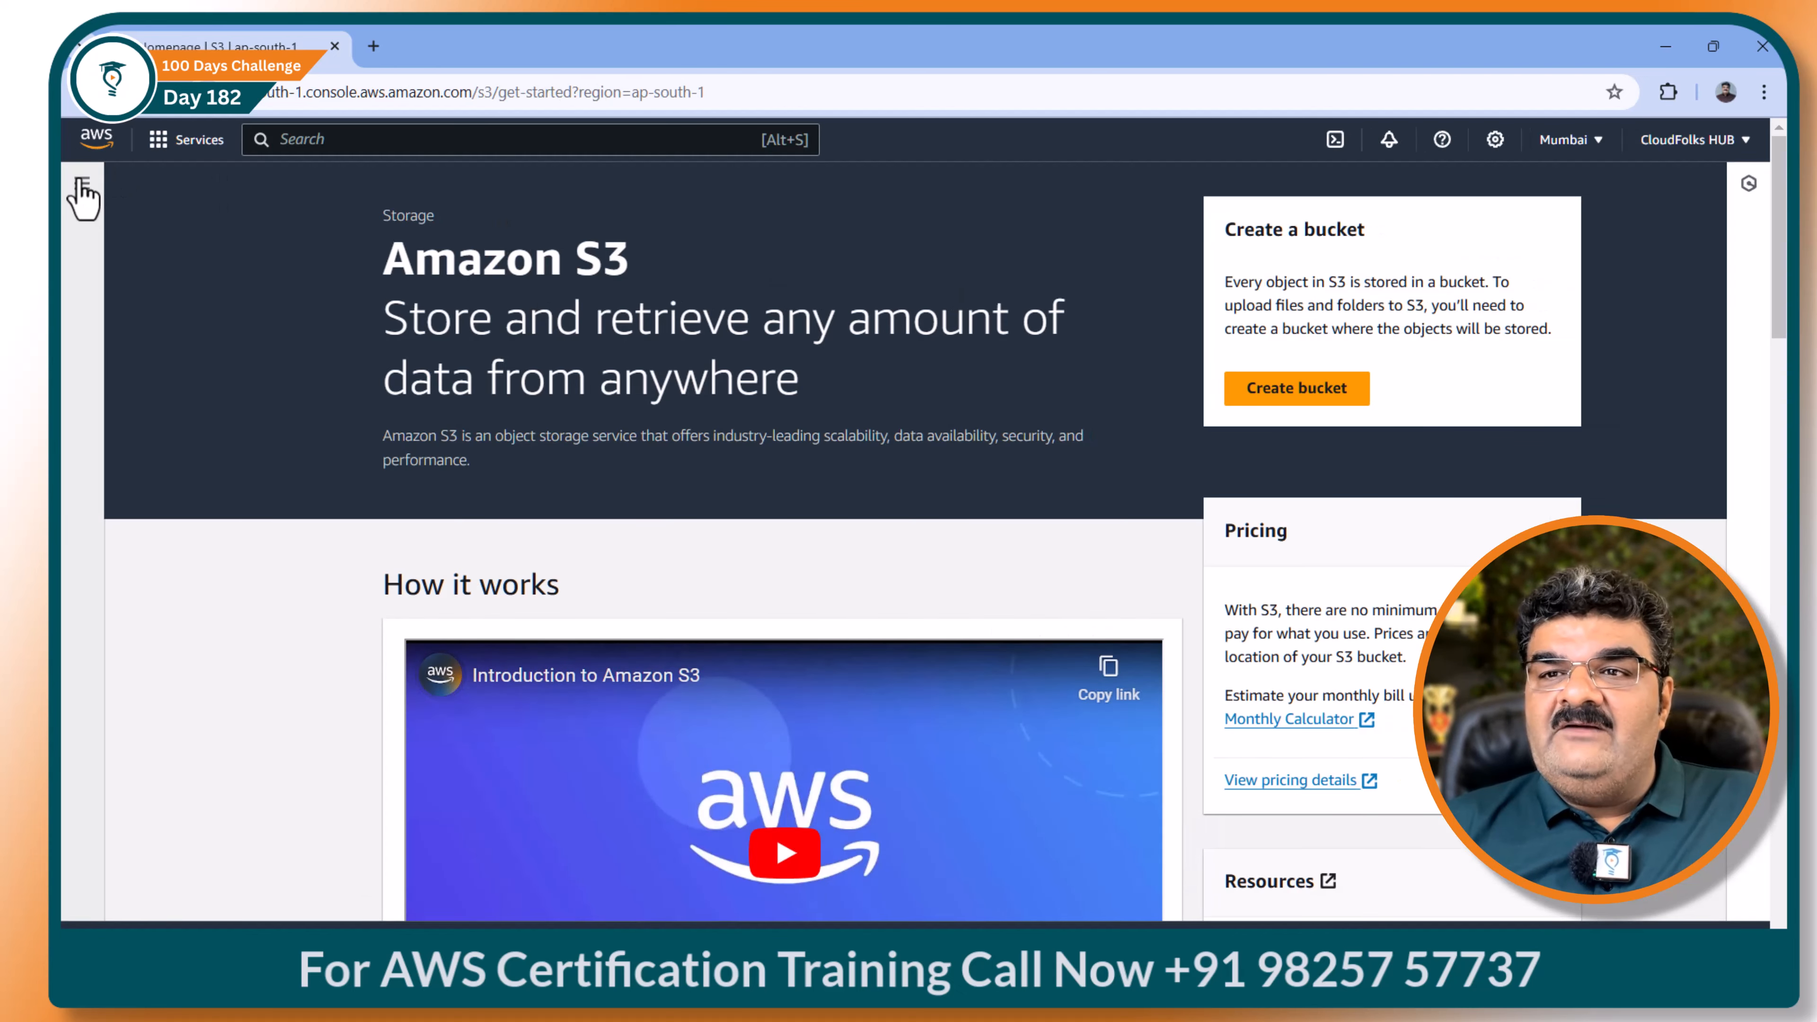
pyautogui.click(81, 185)
pyautogui.click(135, 263)
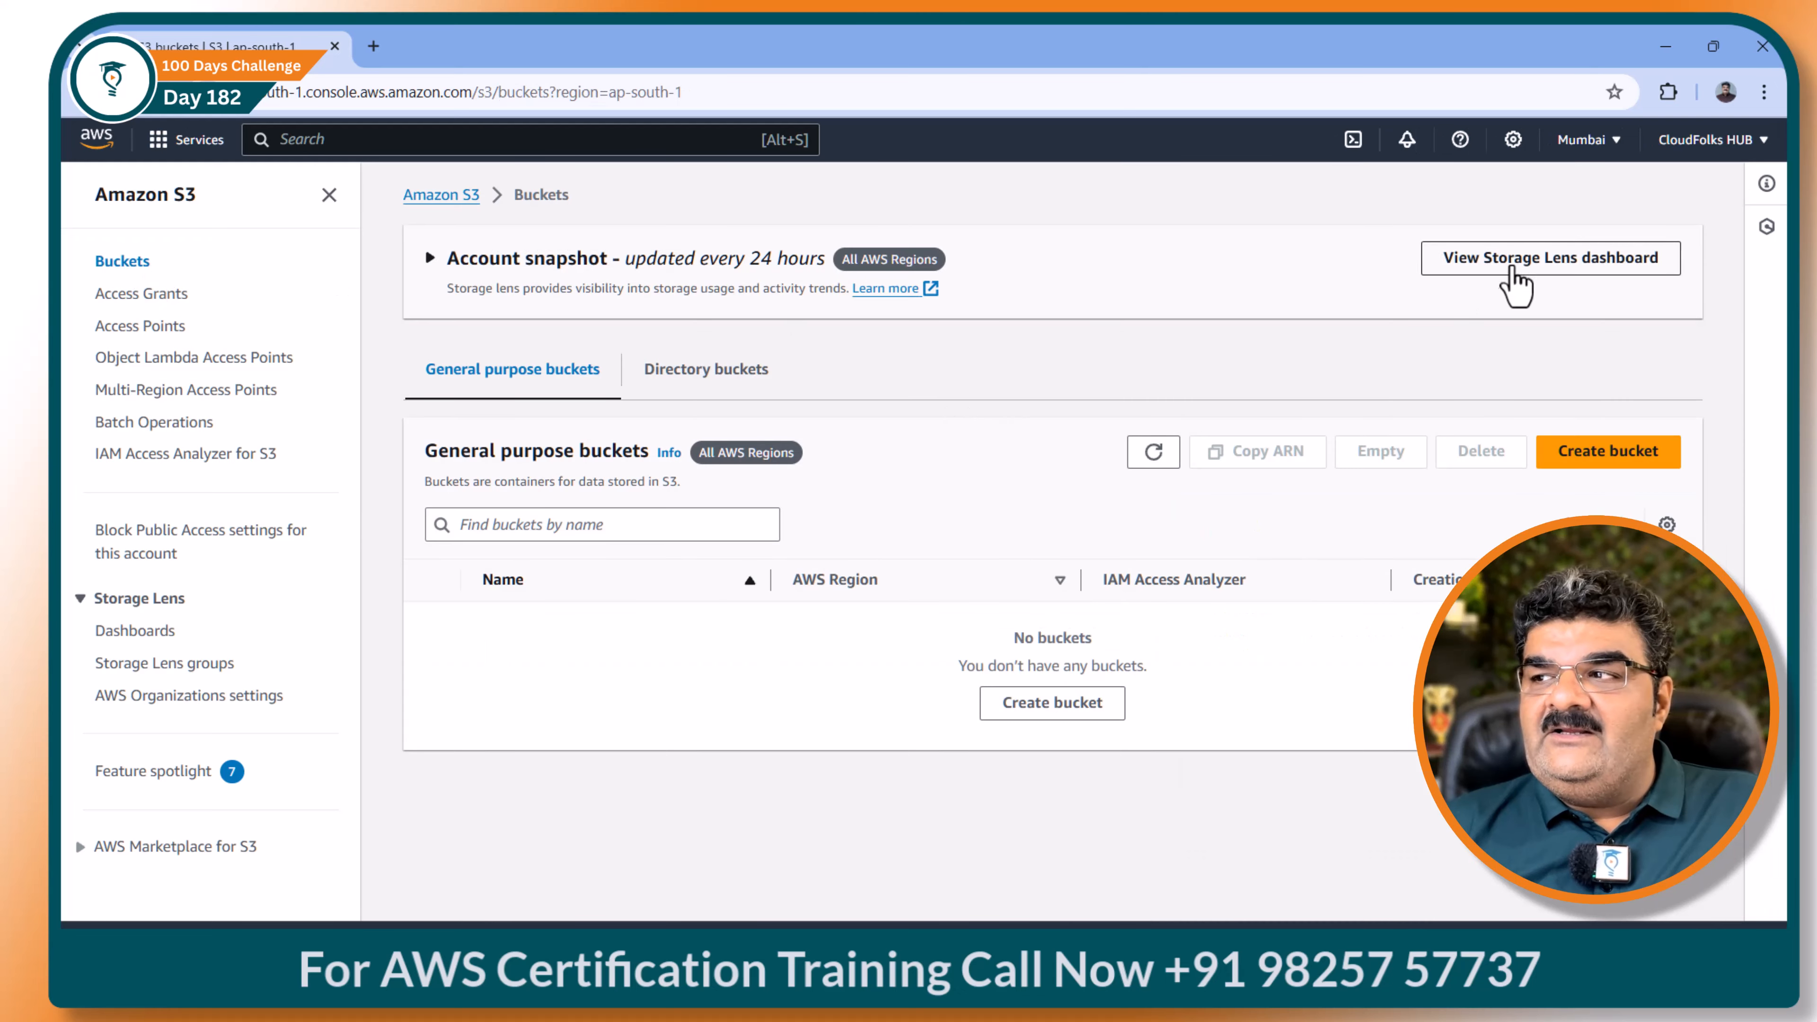
pyautogui.click(1614, 454)
pyautogui.click(295, 508)
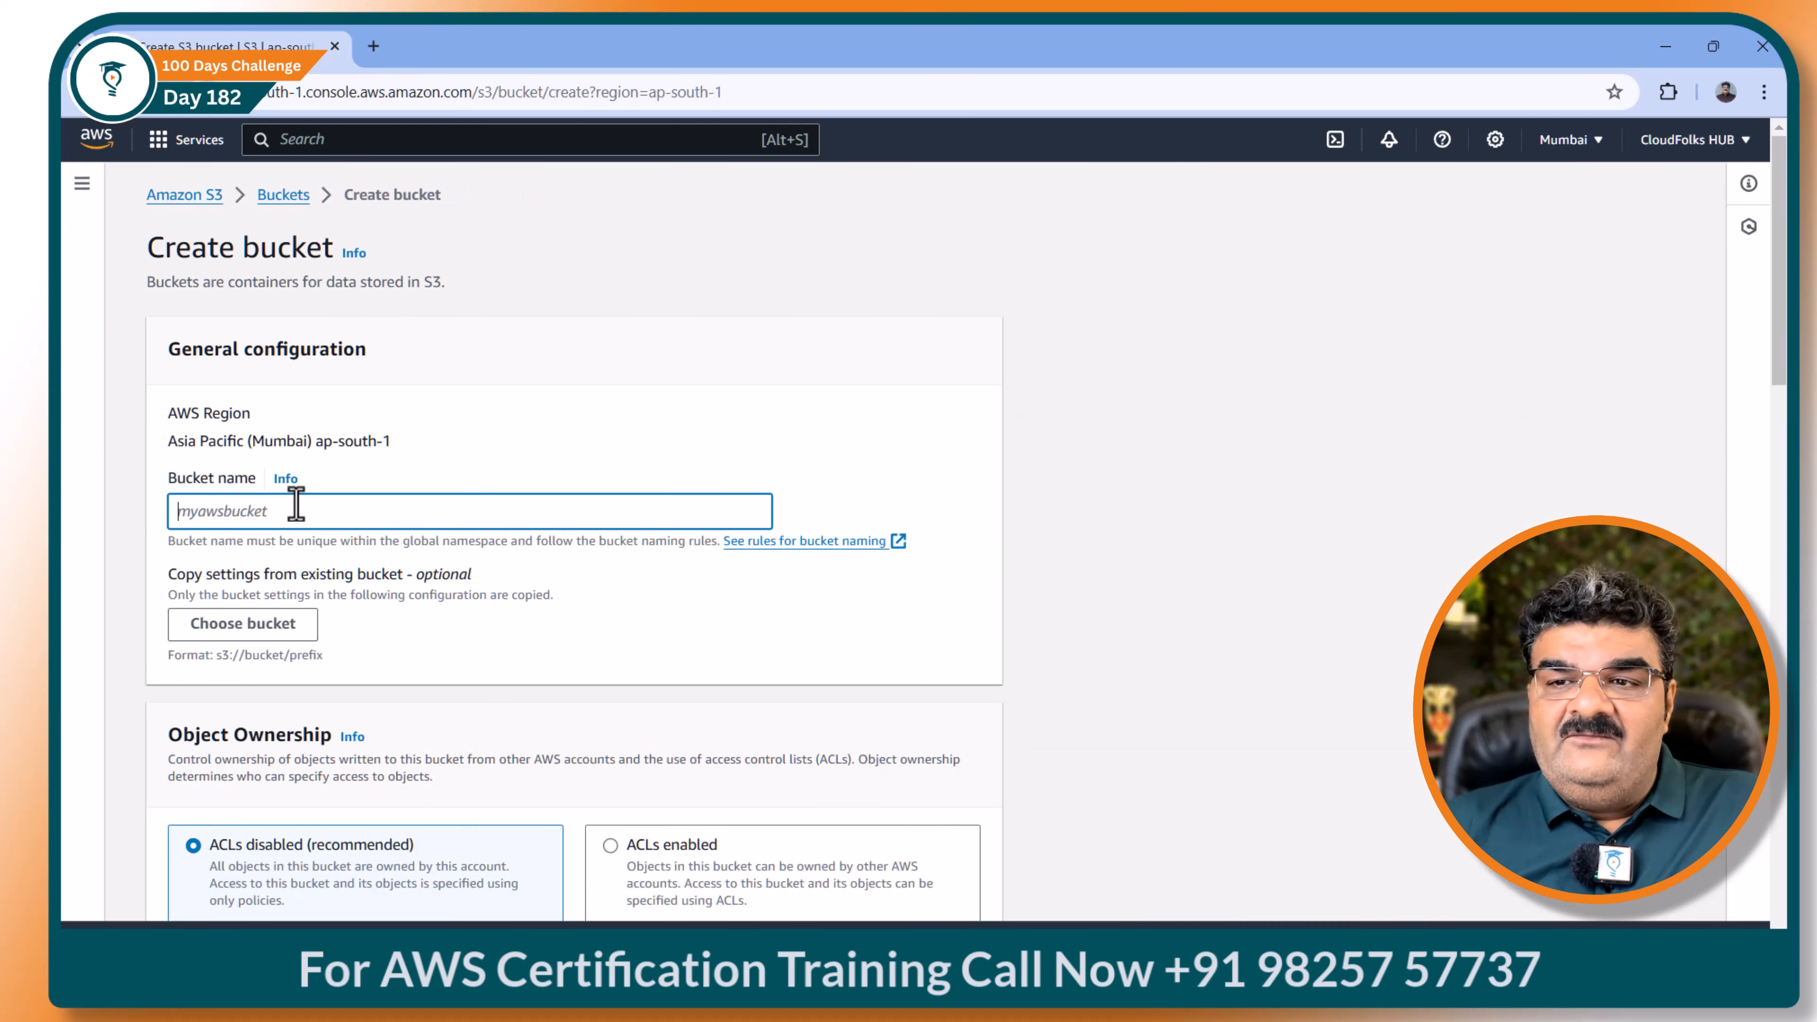
pyautogui.write('m')
pyautogui.press('BackSpace')
pyautogui.write('myvide')
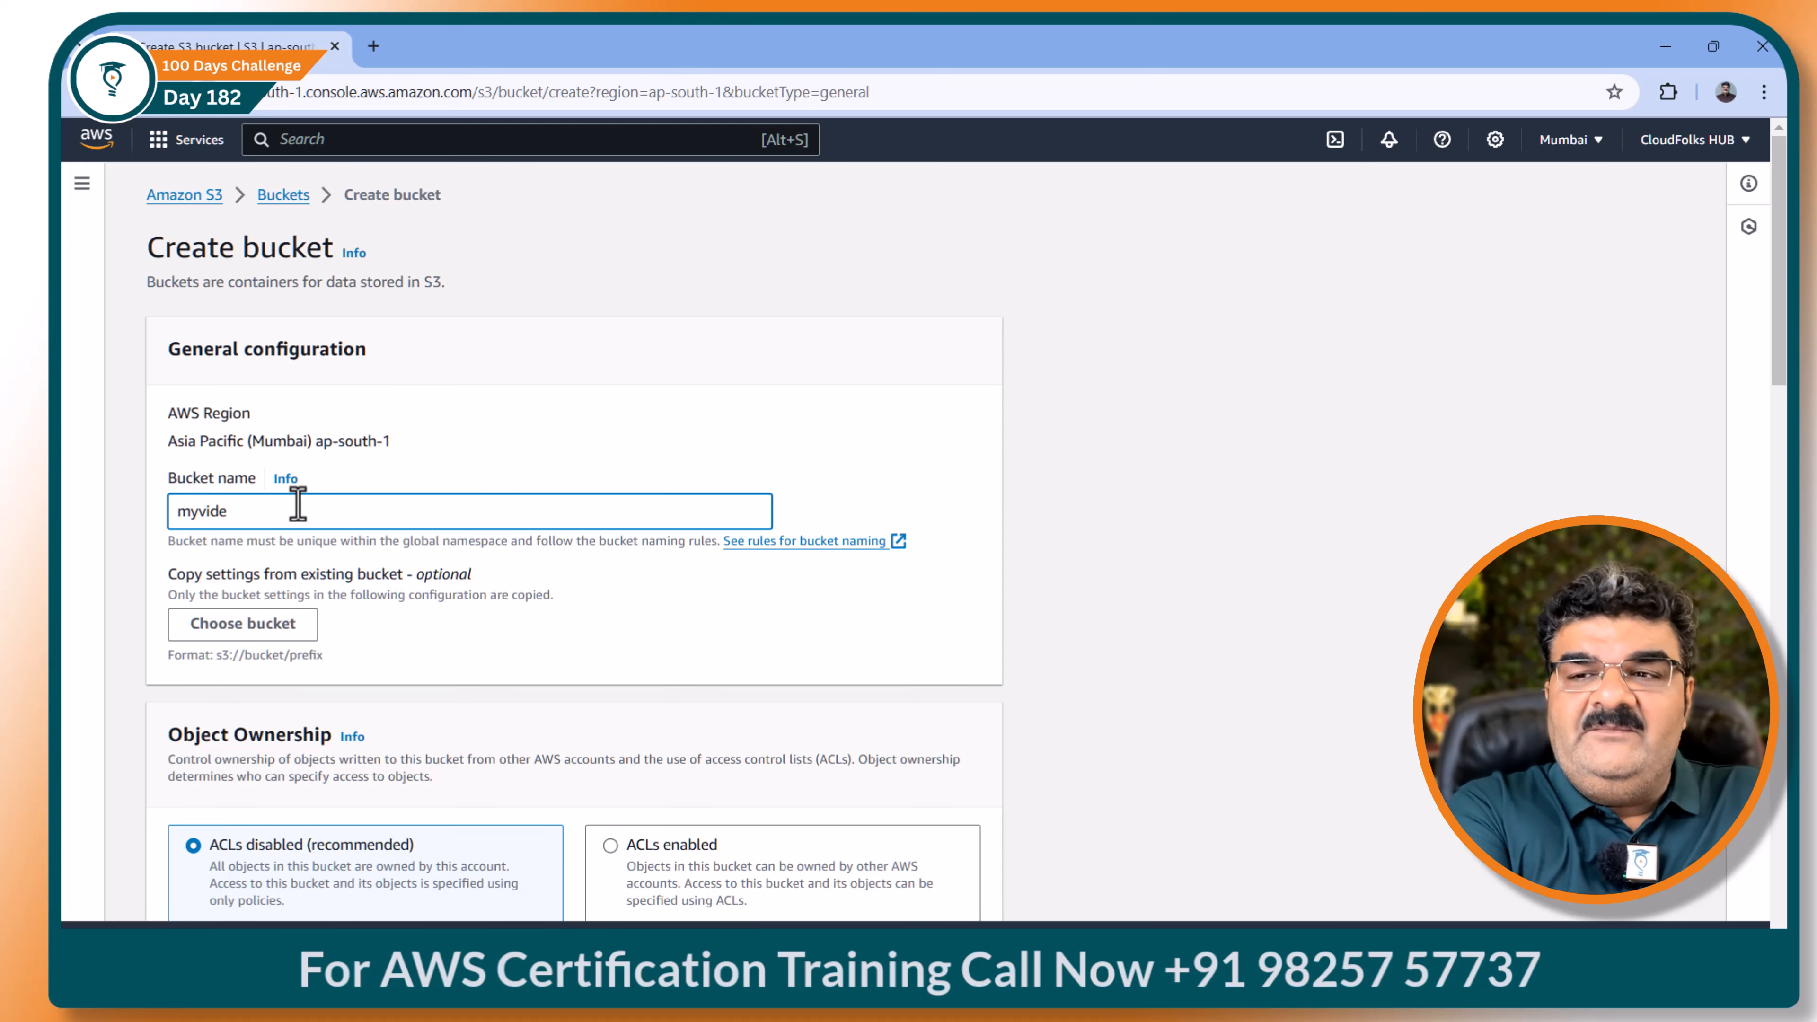
pyautogui.press('BackSpace')
pyautogui.press('BackSpace')
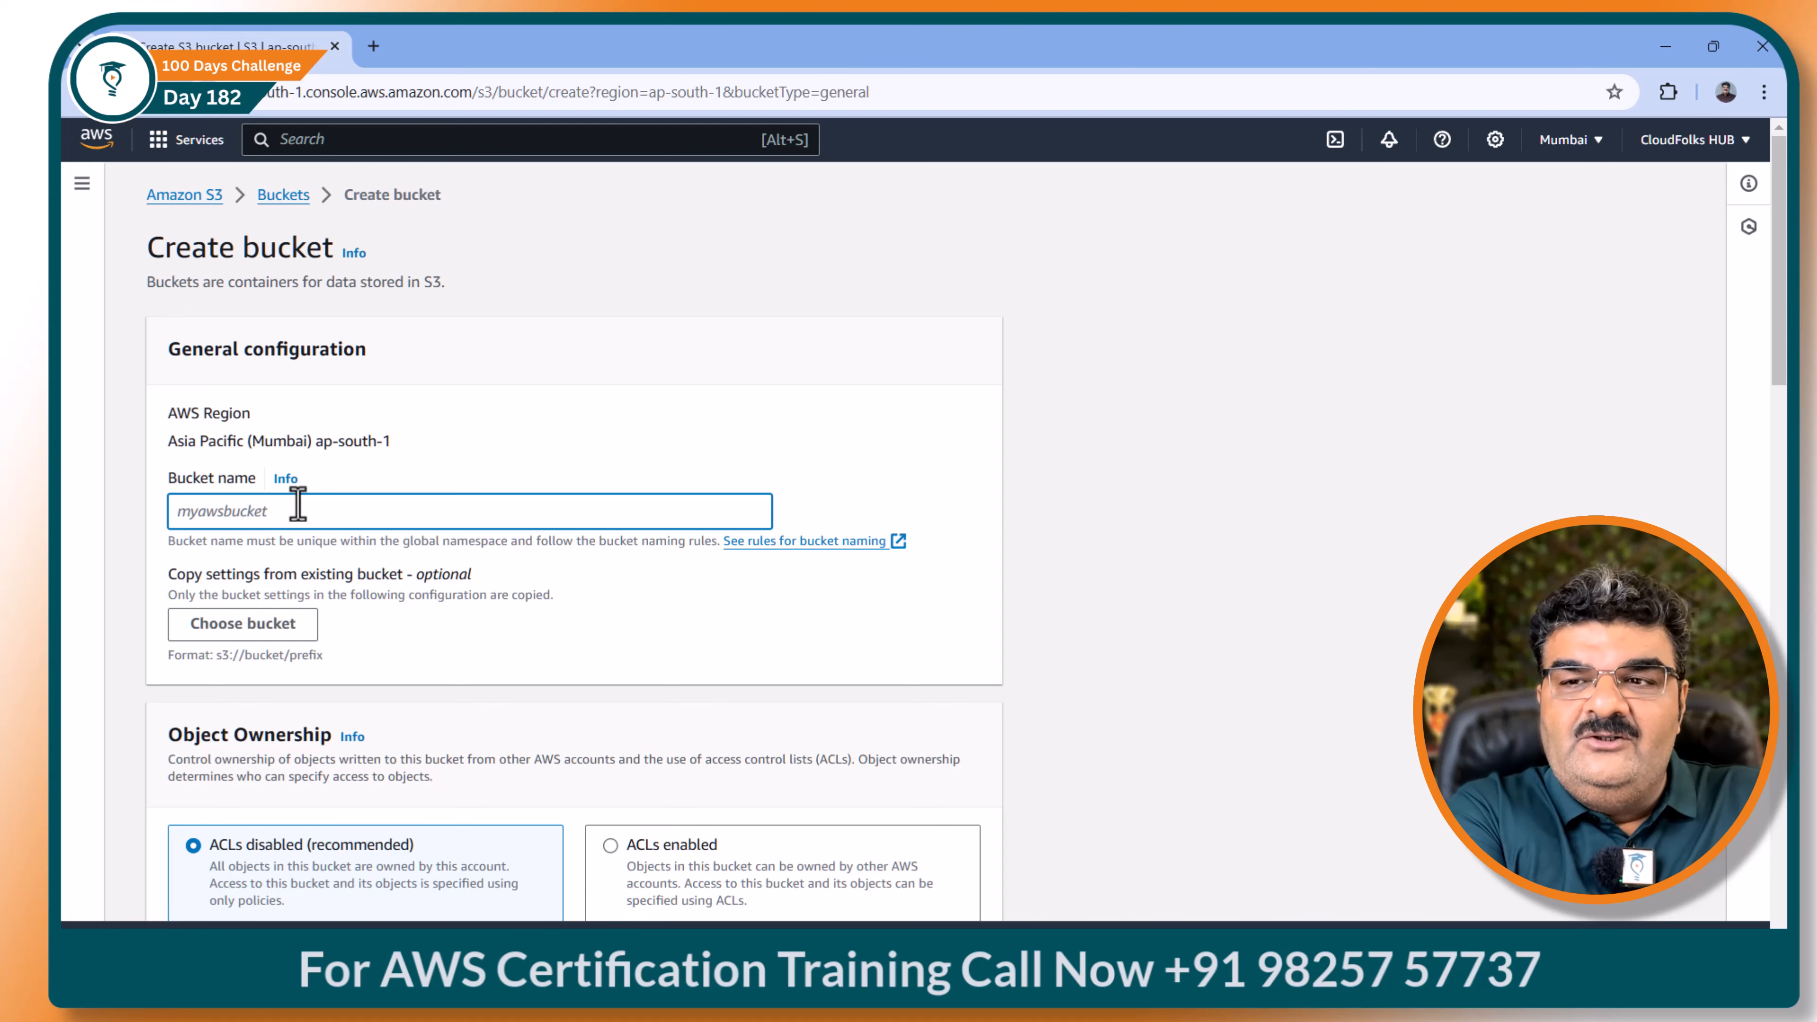
# Name the bucket studio01 and create it with the default settings.
pyautogui.write('studio01')
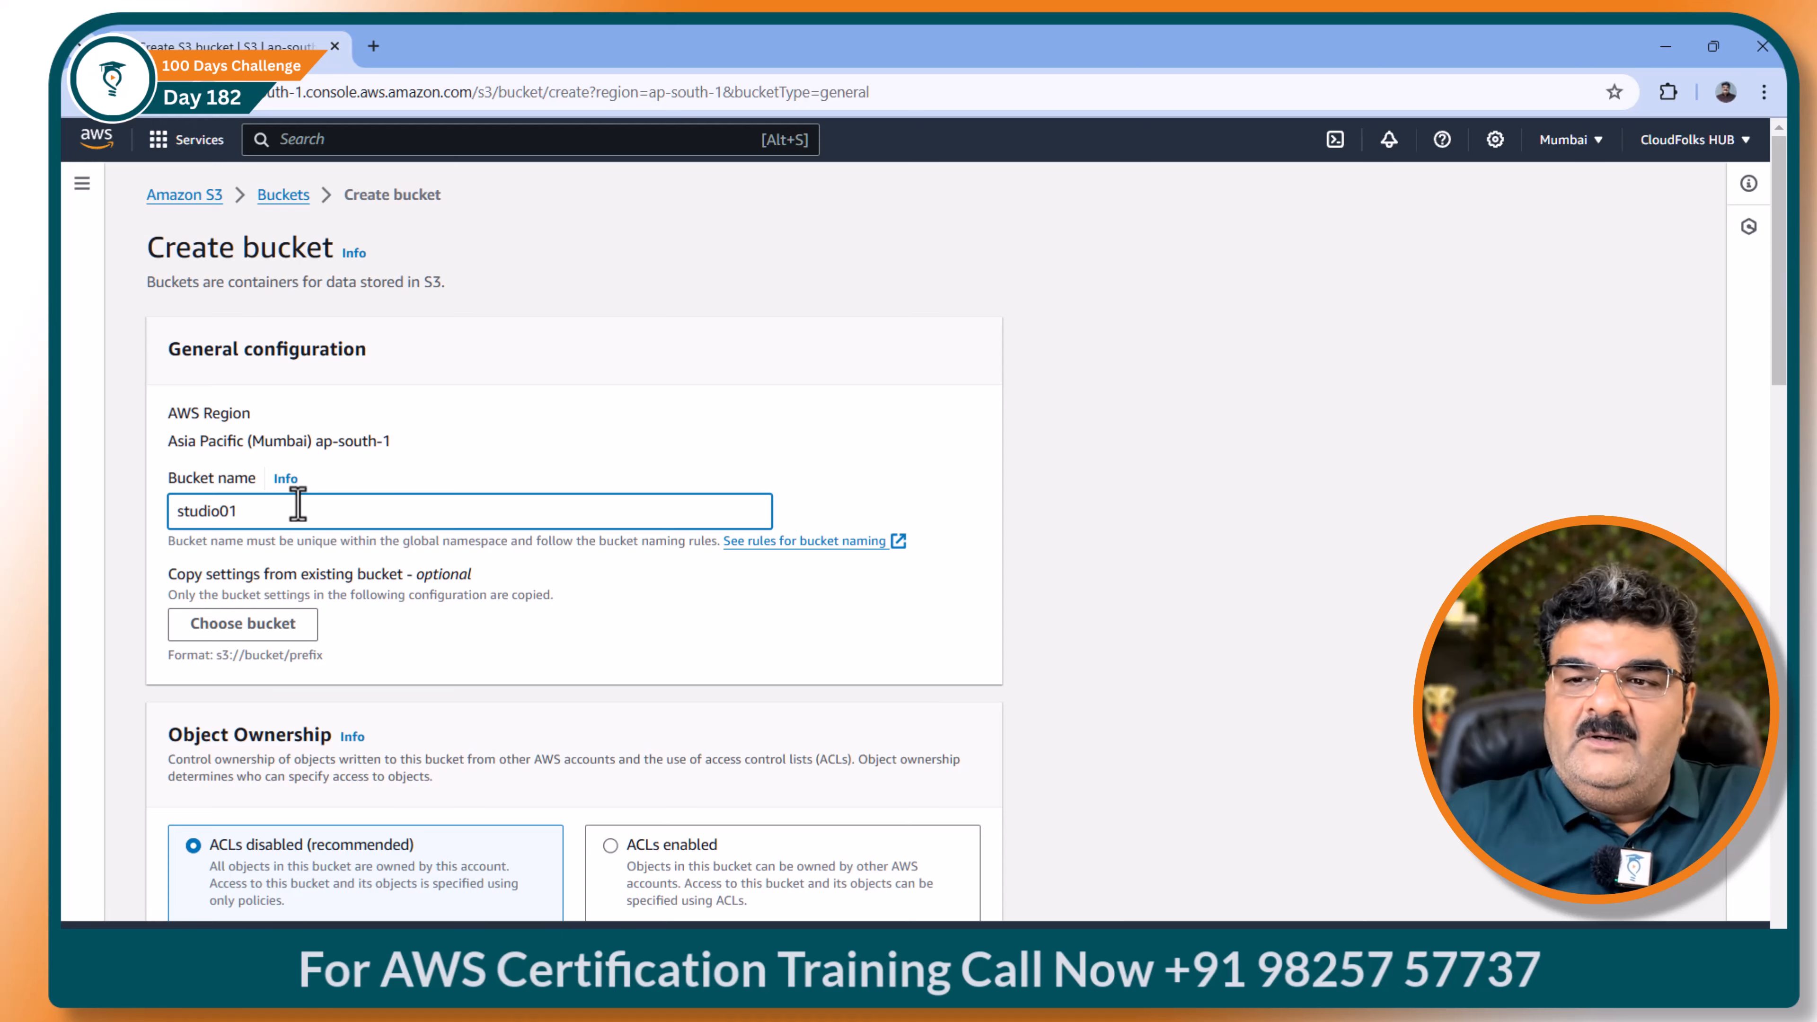
pyautogui.scroll(-15, 298, 505)
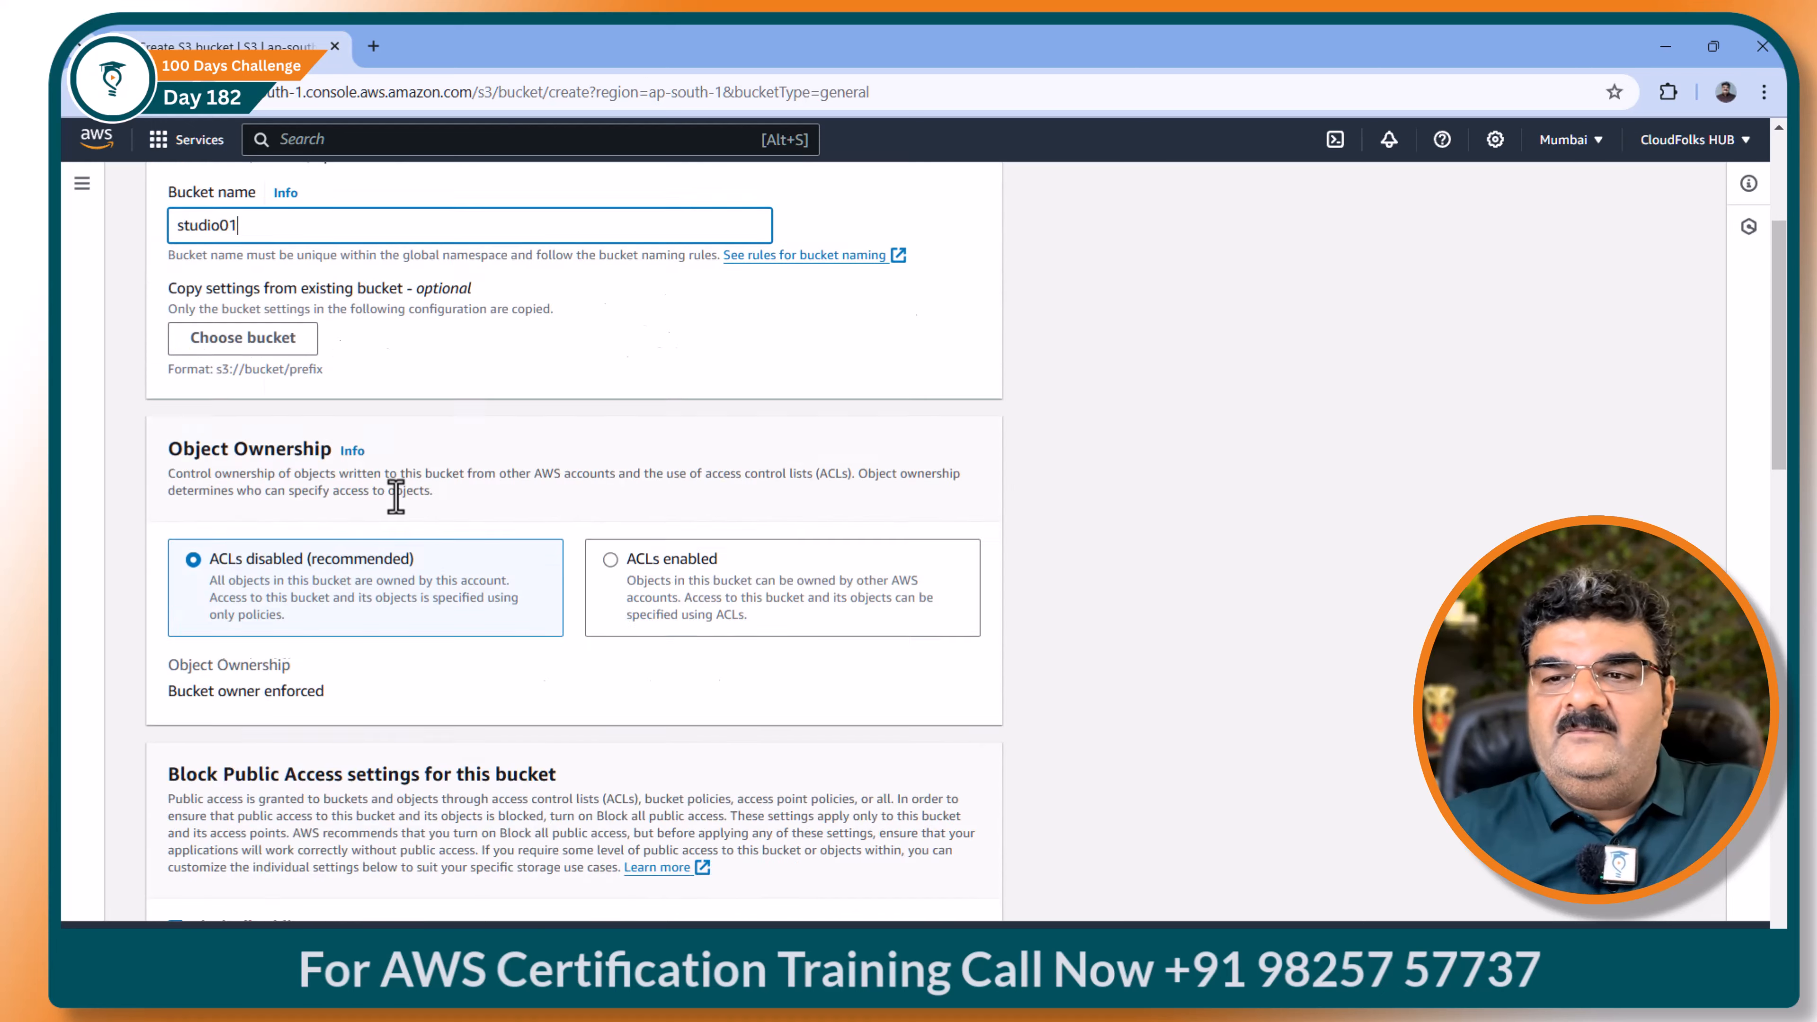
pyautogui.click(905, 888)
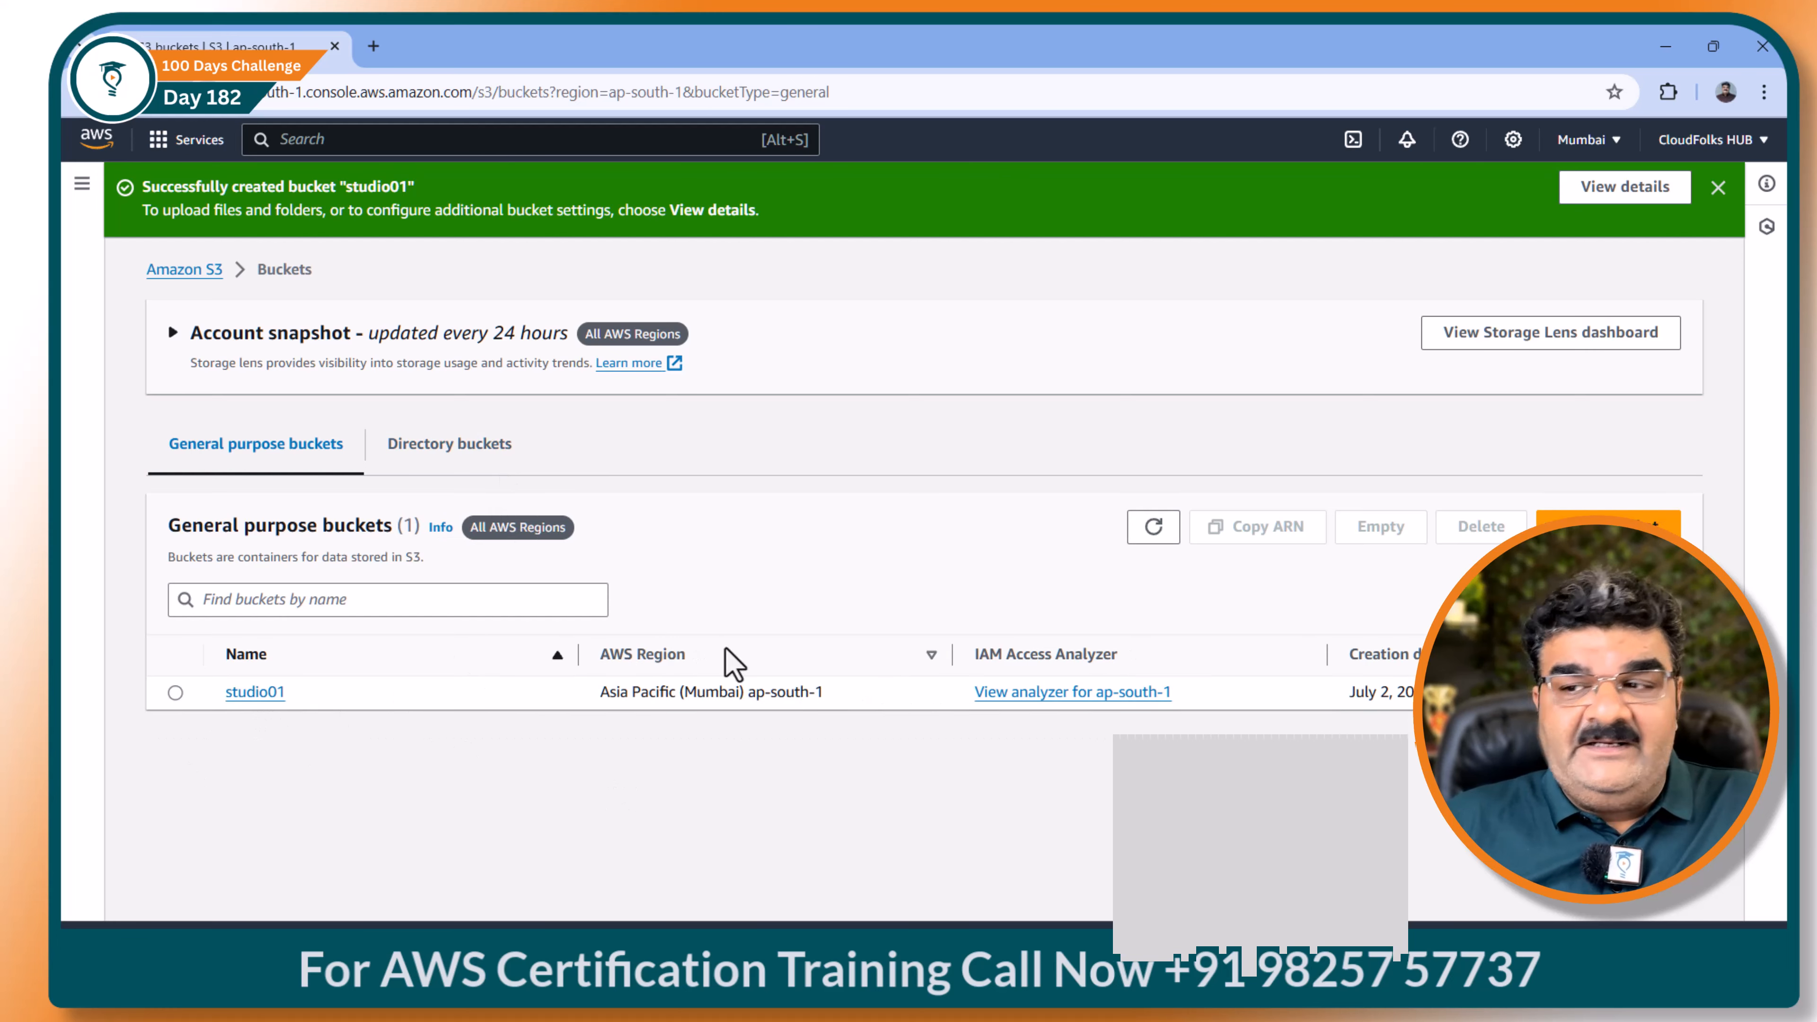
# Return to the mind map and expand "Uploading Split Parts to S3 Using AWS CLI" to read its command and UploadId note.
pyautogui.click(1661, 53)
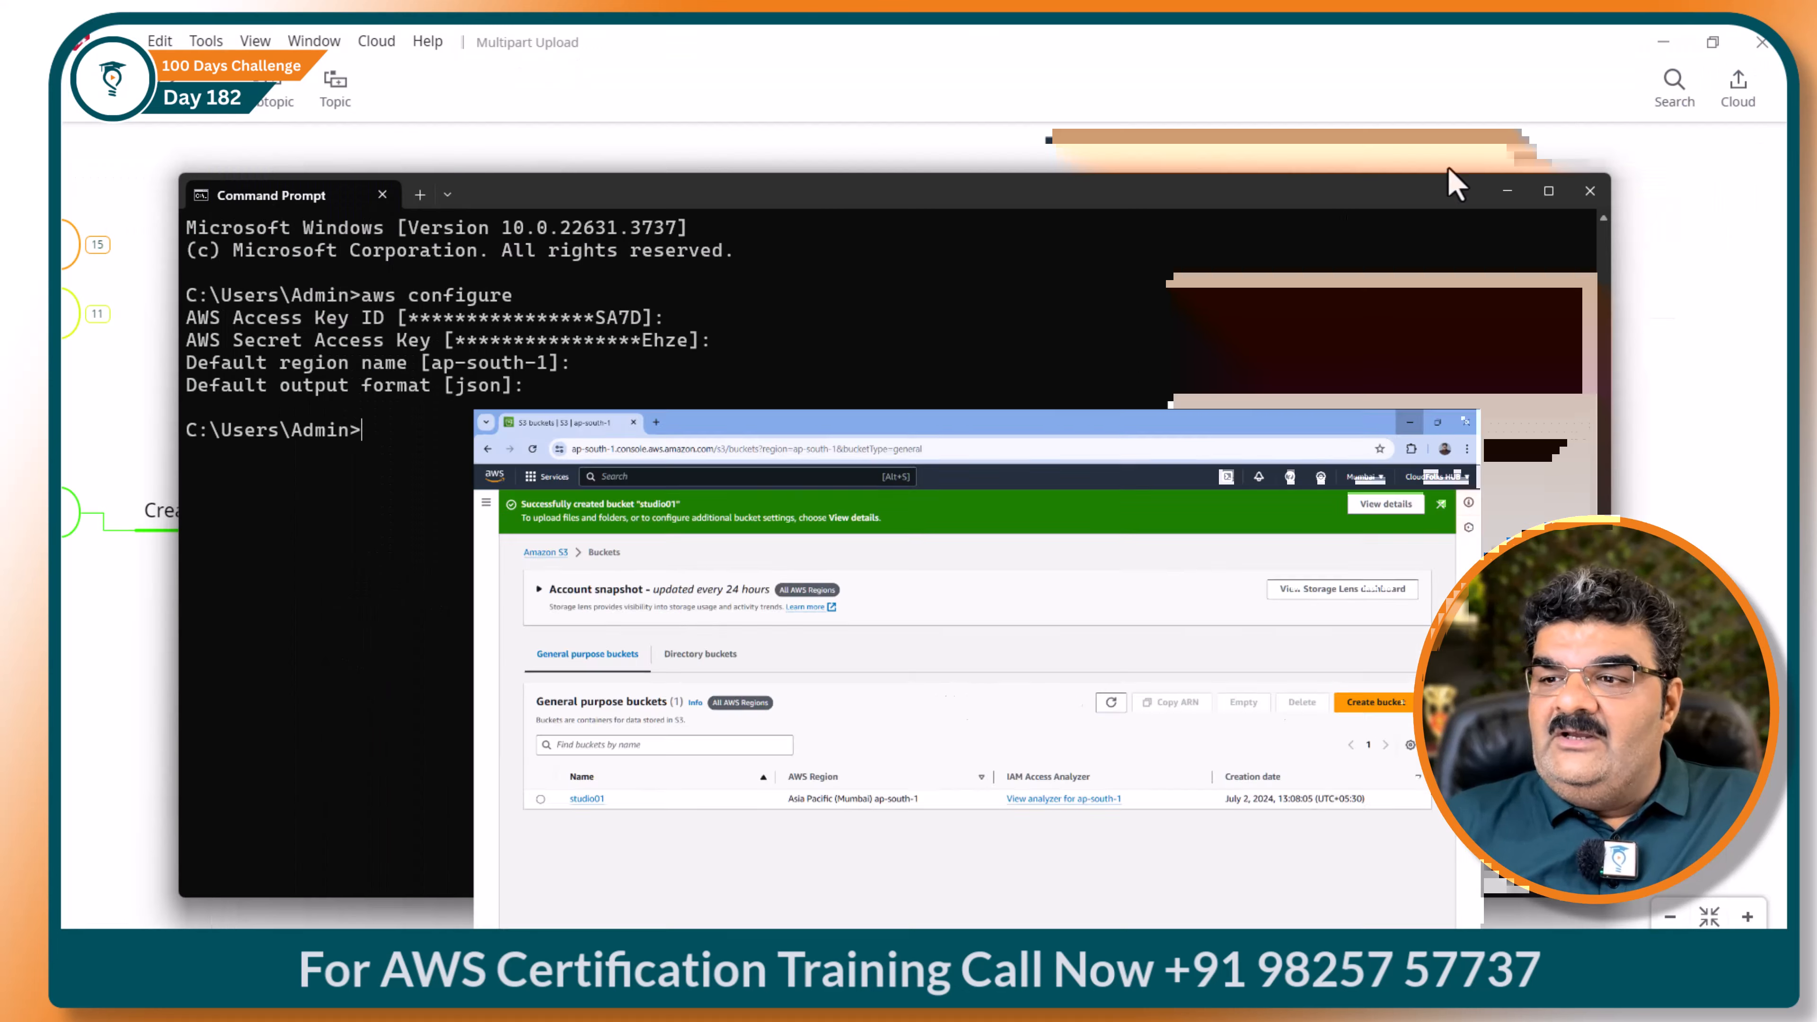
pyautogui.click(140, 739)
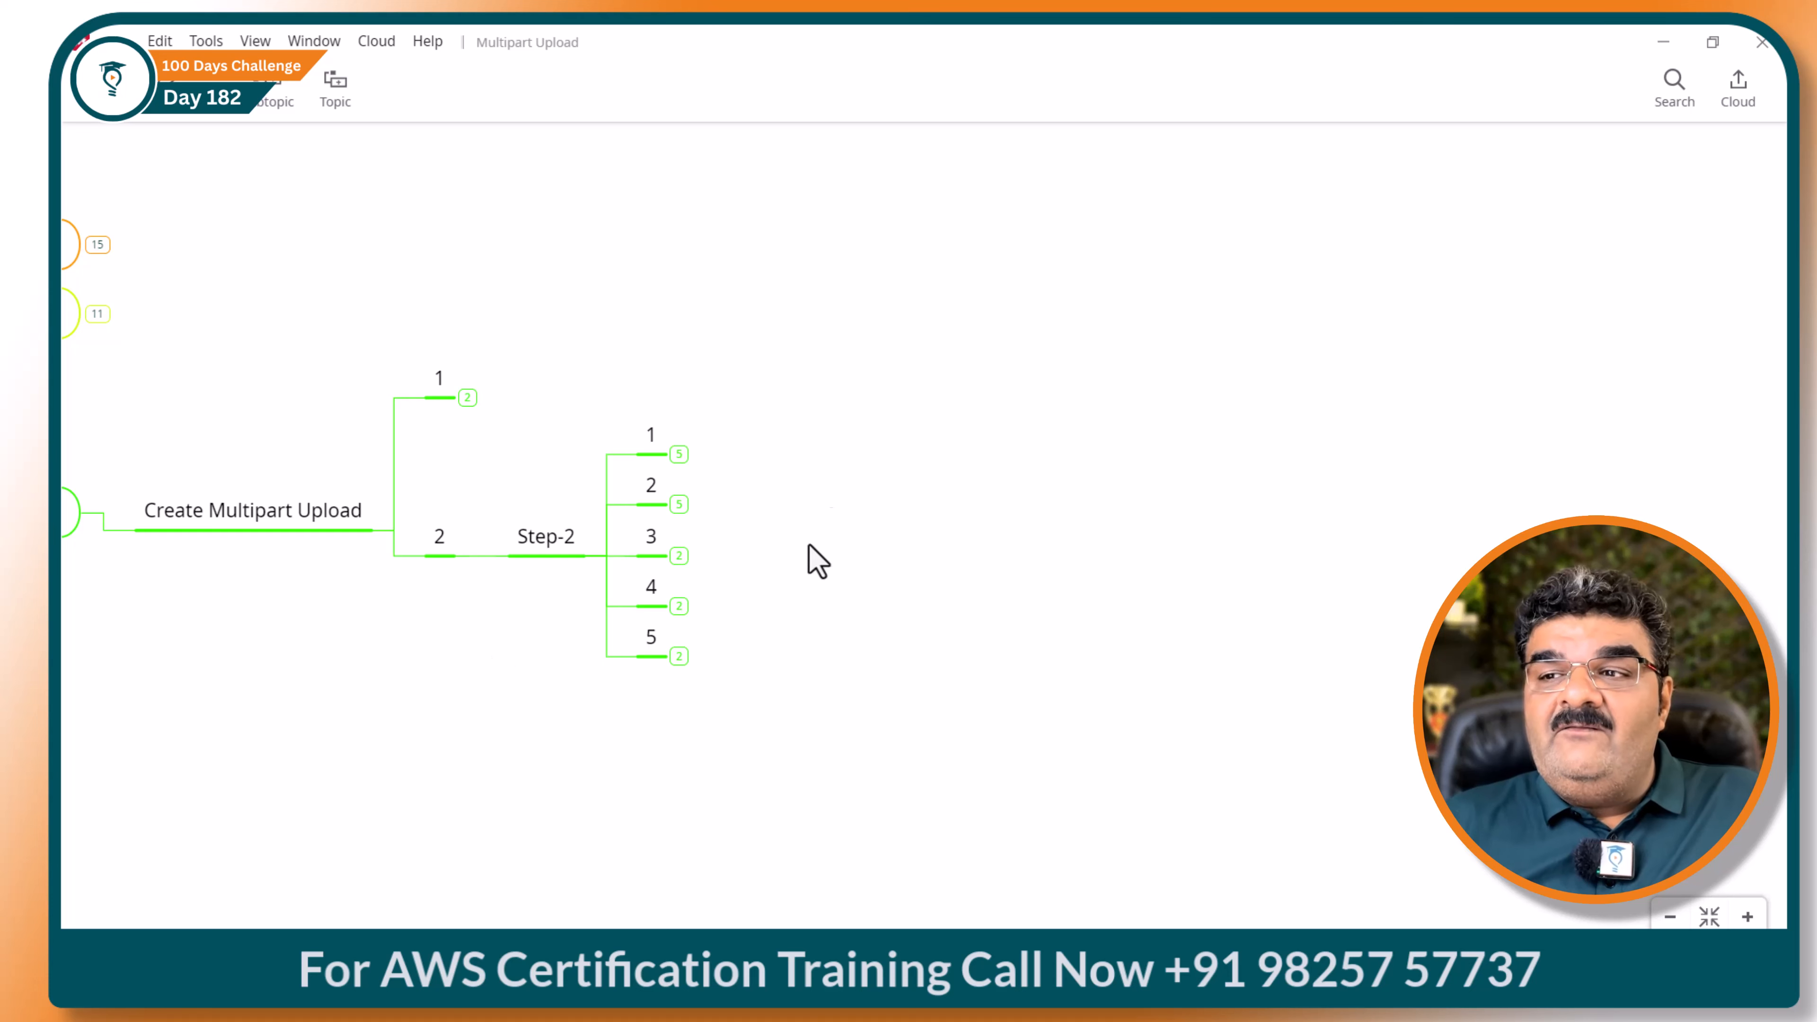
pyautogui.click(679, 455)
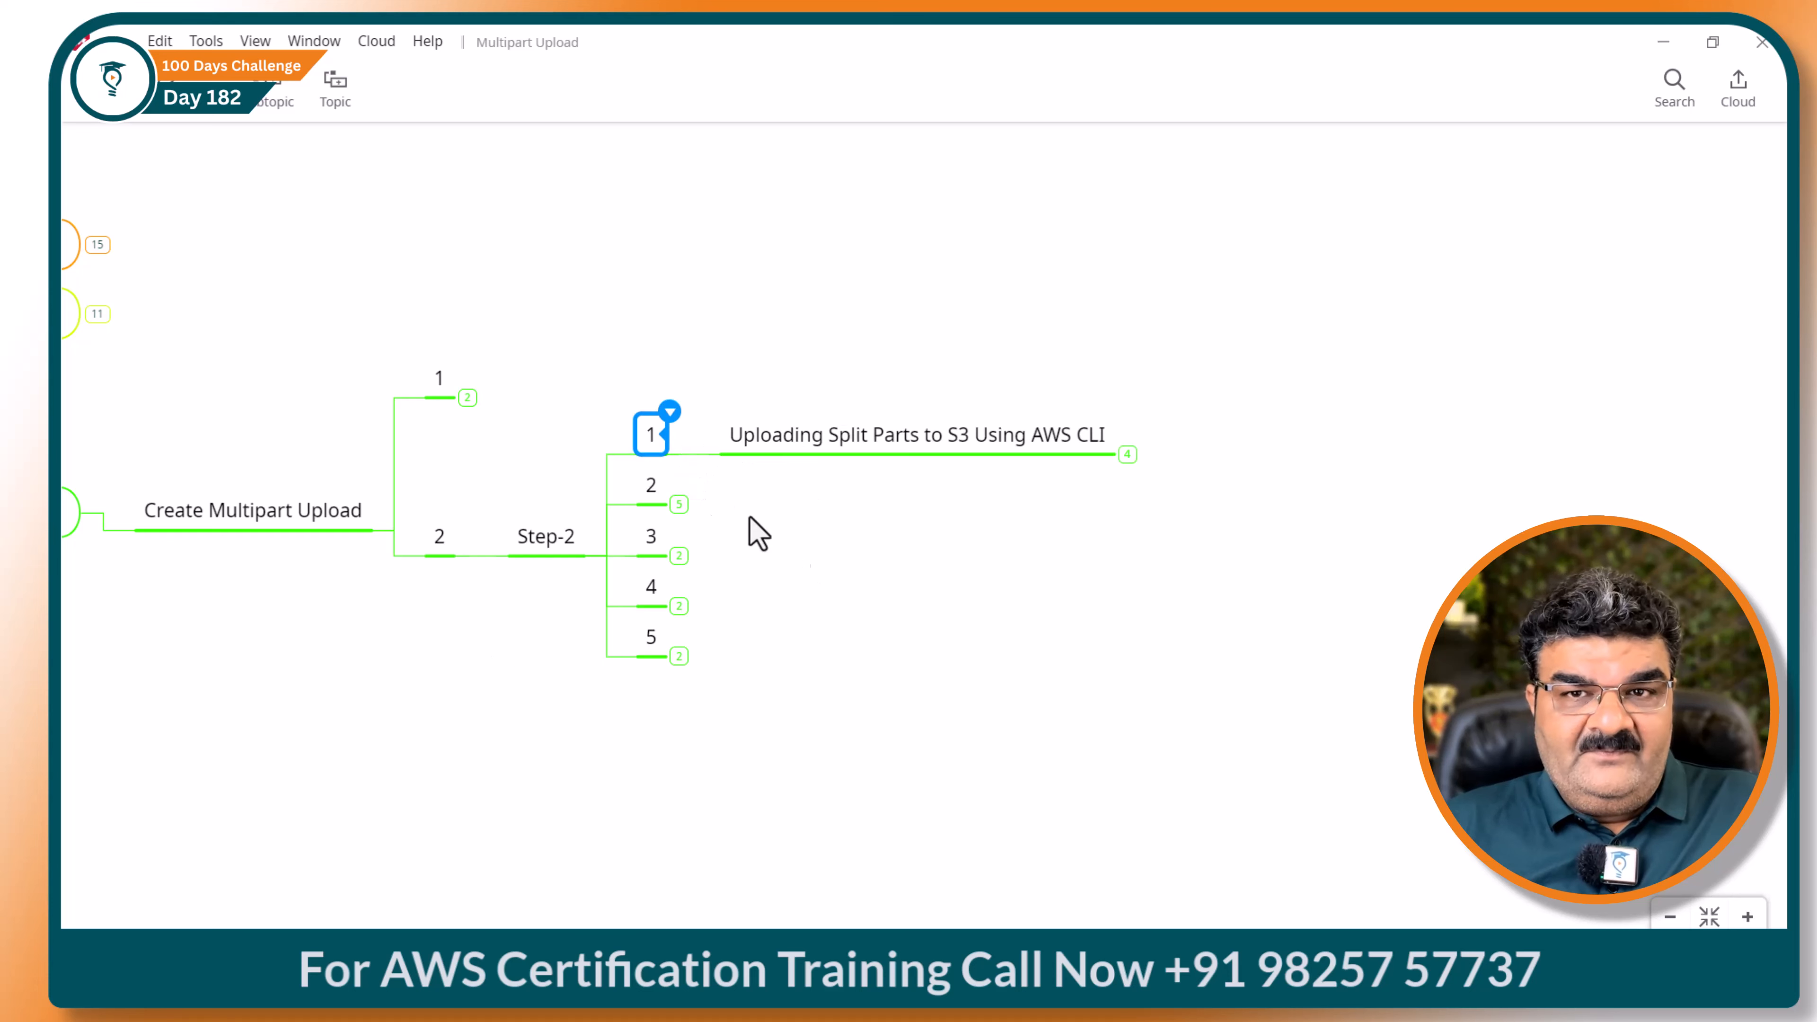
pyautogui.moveTo(905, 621); pyautogui.dragTo(565, 637)
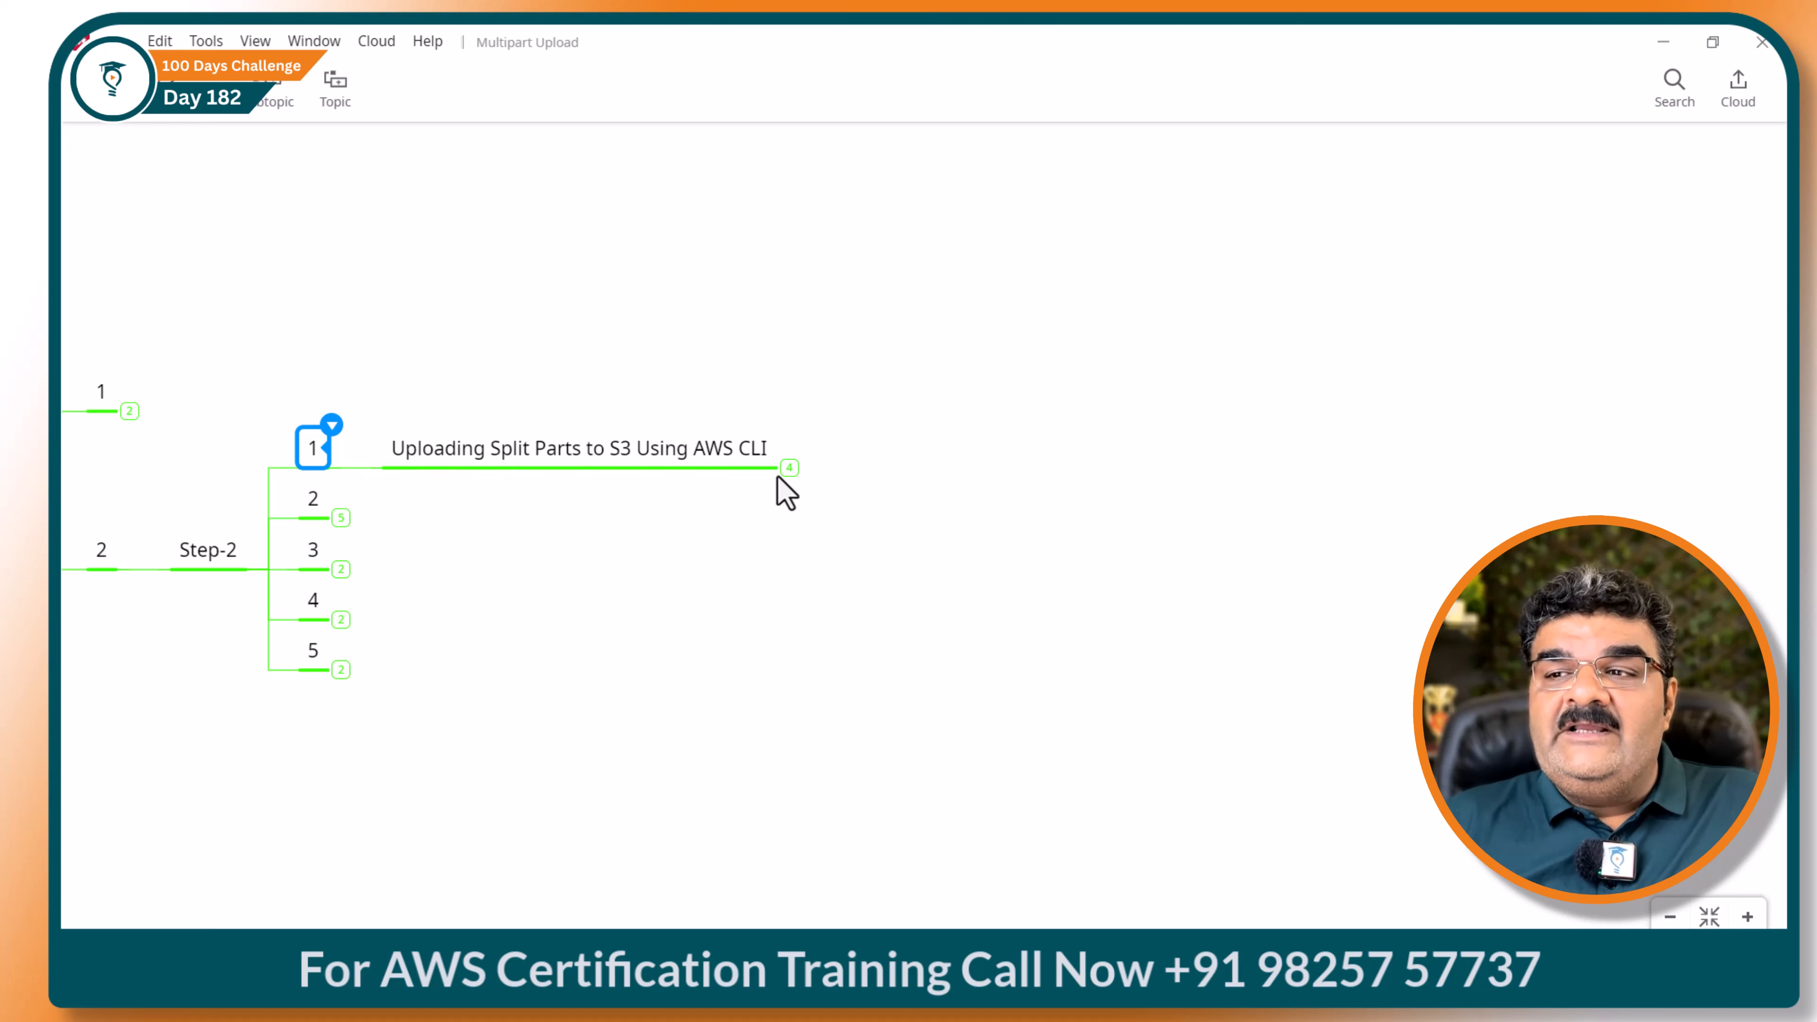
pyautogui.click(789, 469)
pyautogui.click(872, 443)
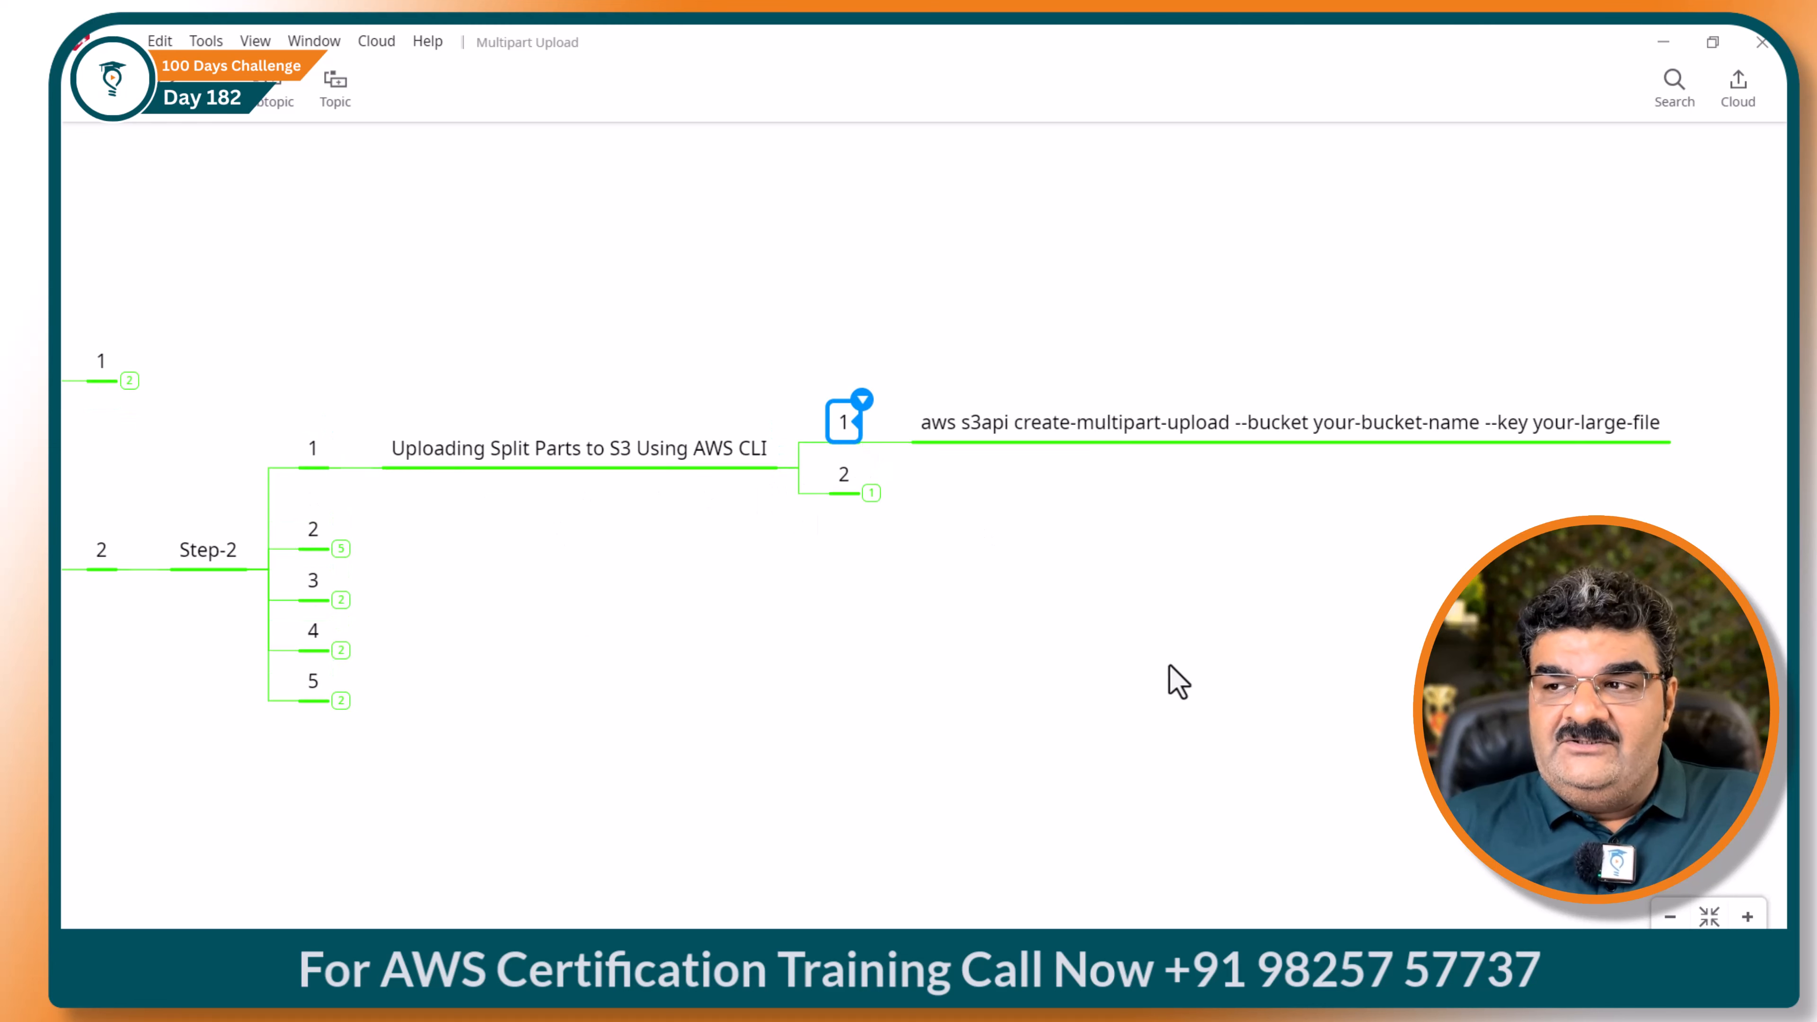
pyautogui.moveTo(1168, 681); pyautogui.dragTo(698, 674)
pyautogui.click(734, 445)
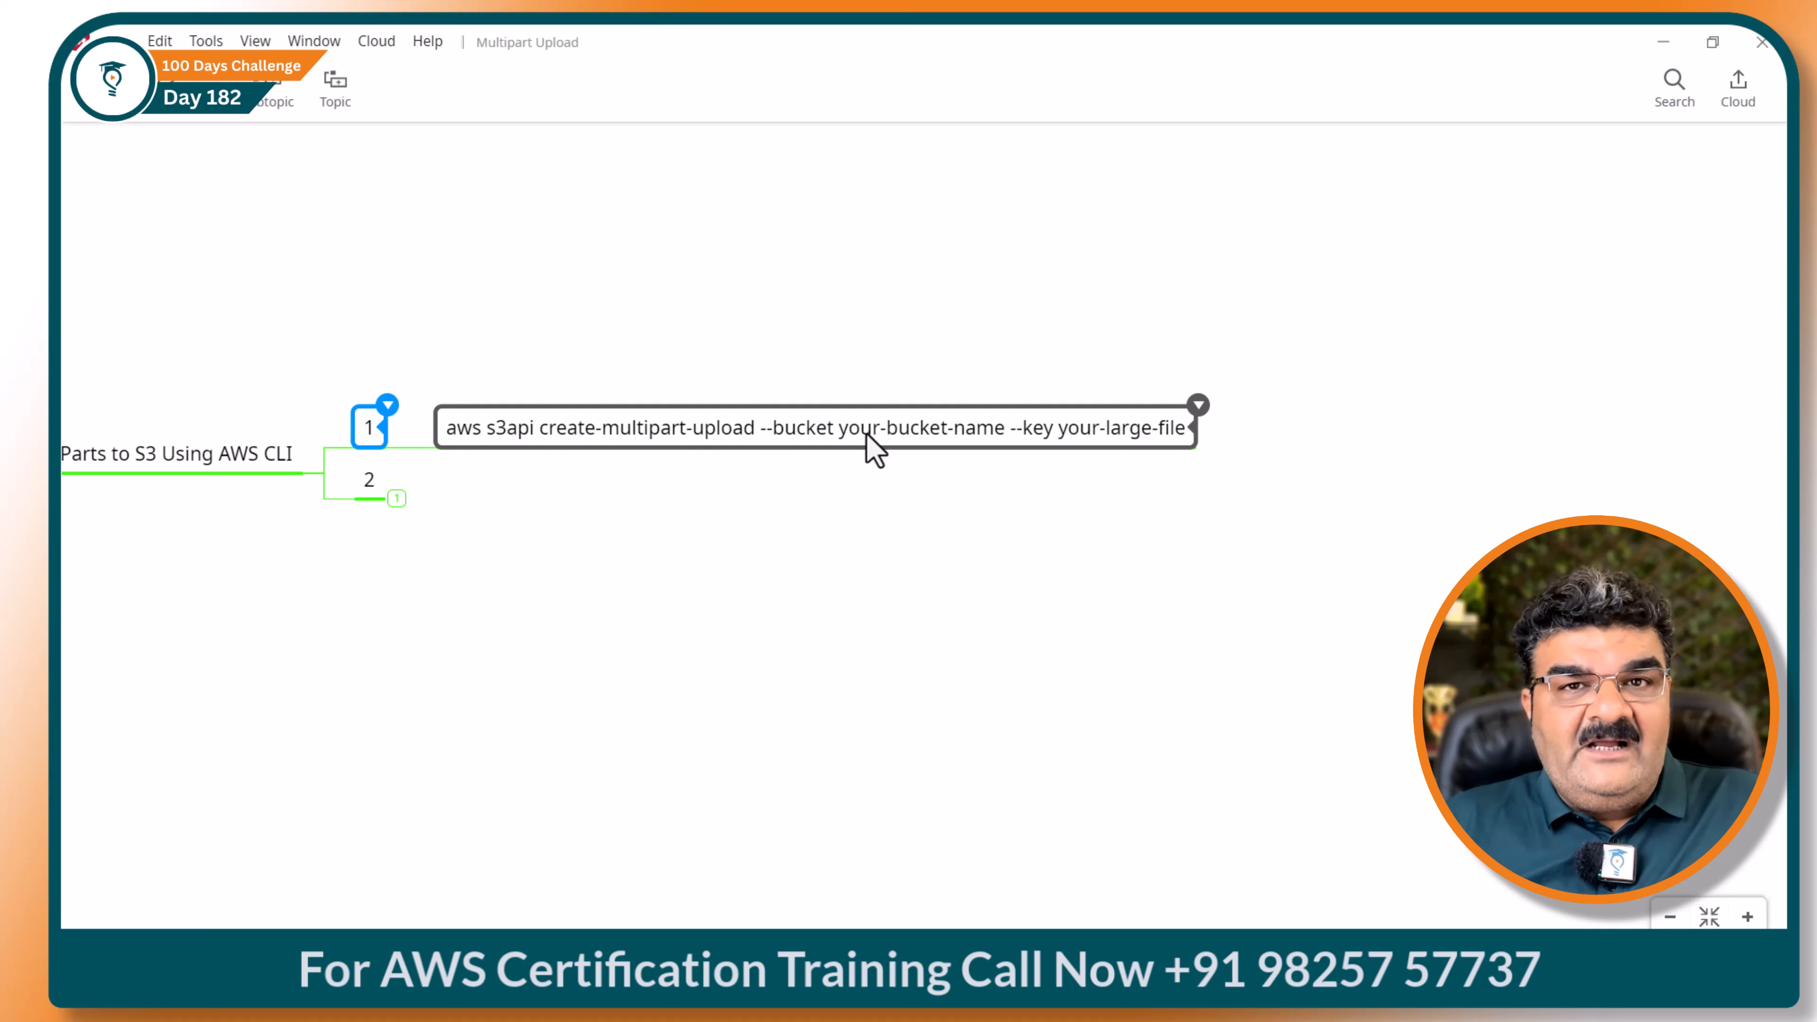
pyautogui.click(831, 486)
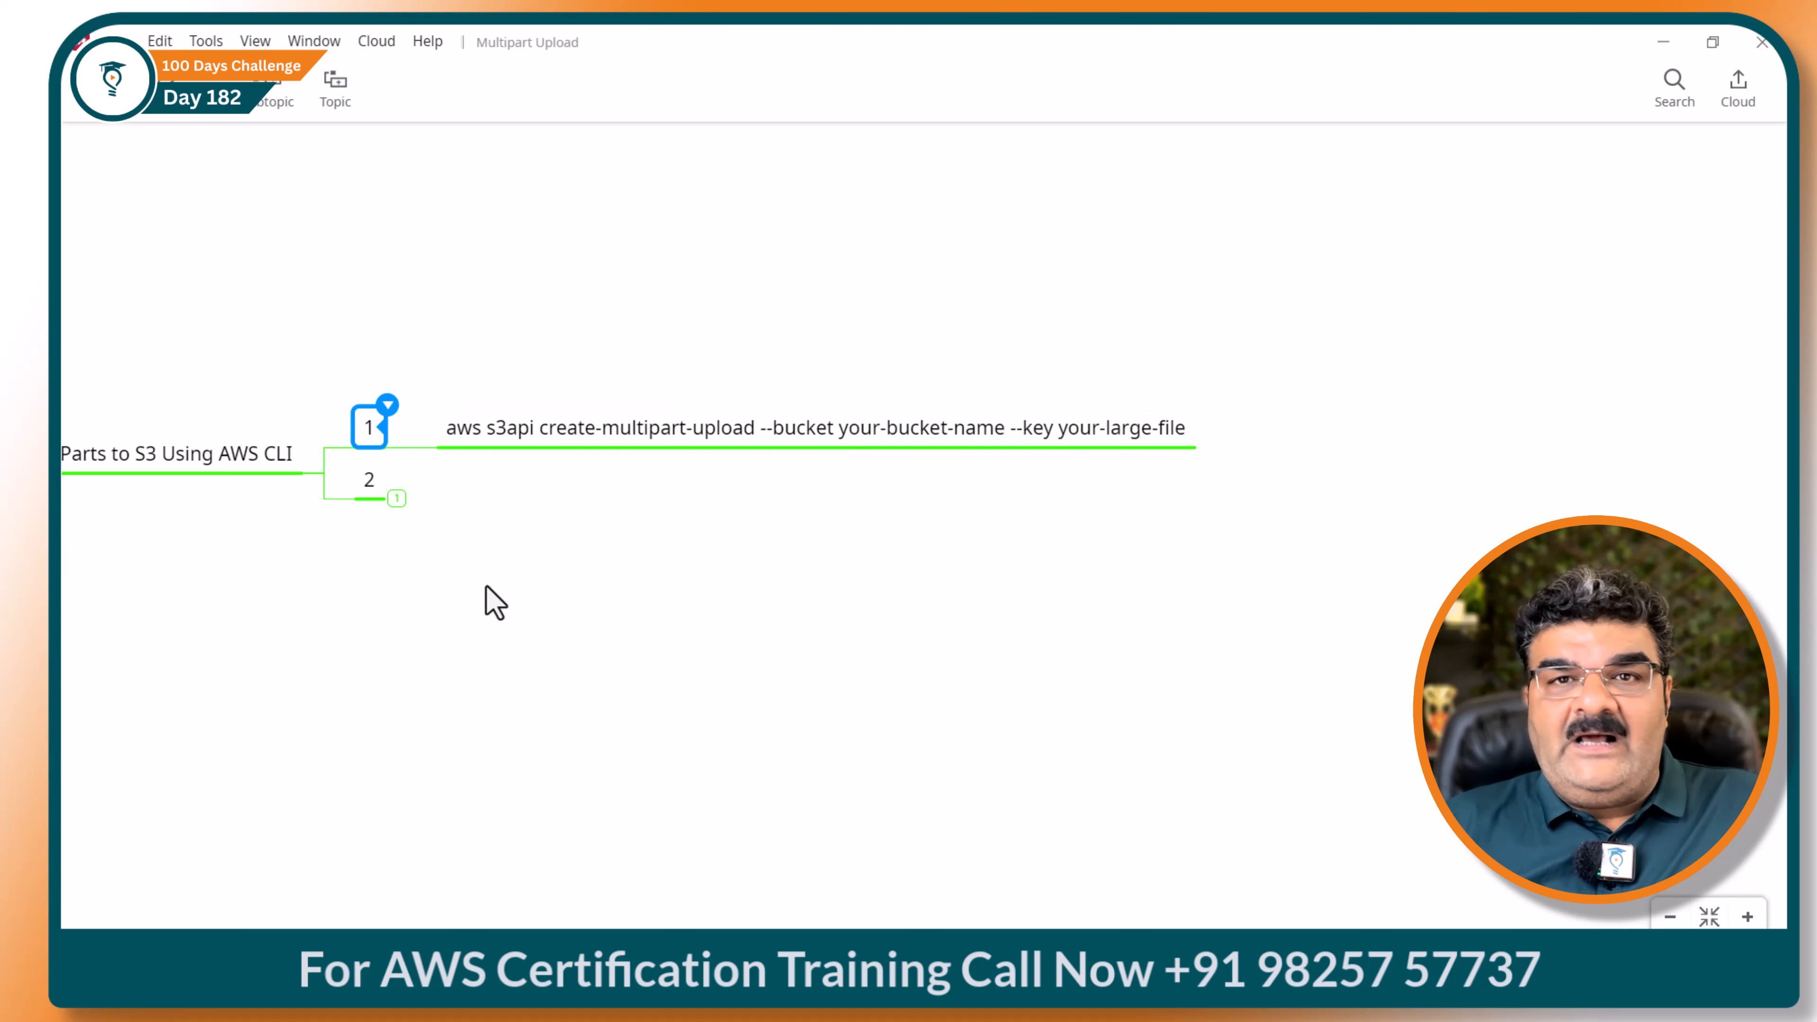
pyautogui.click(397, 499)
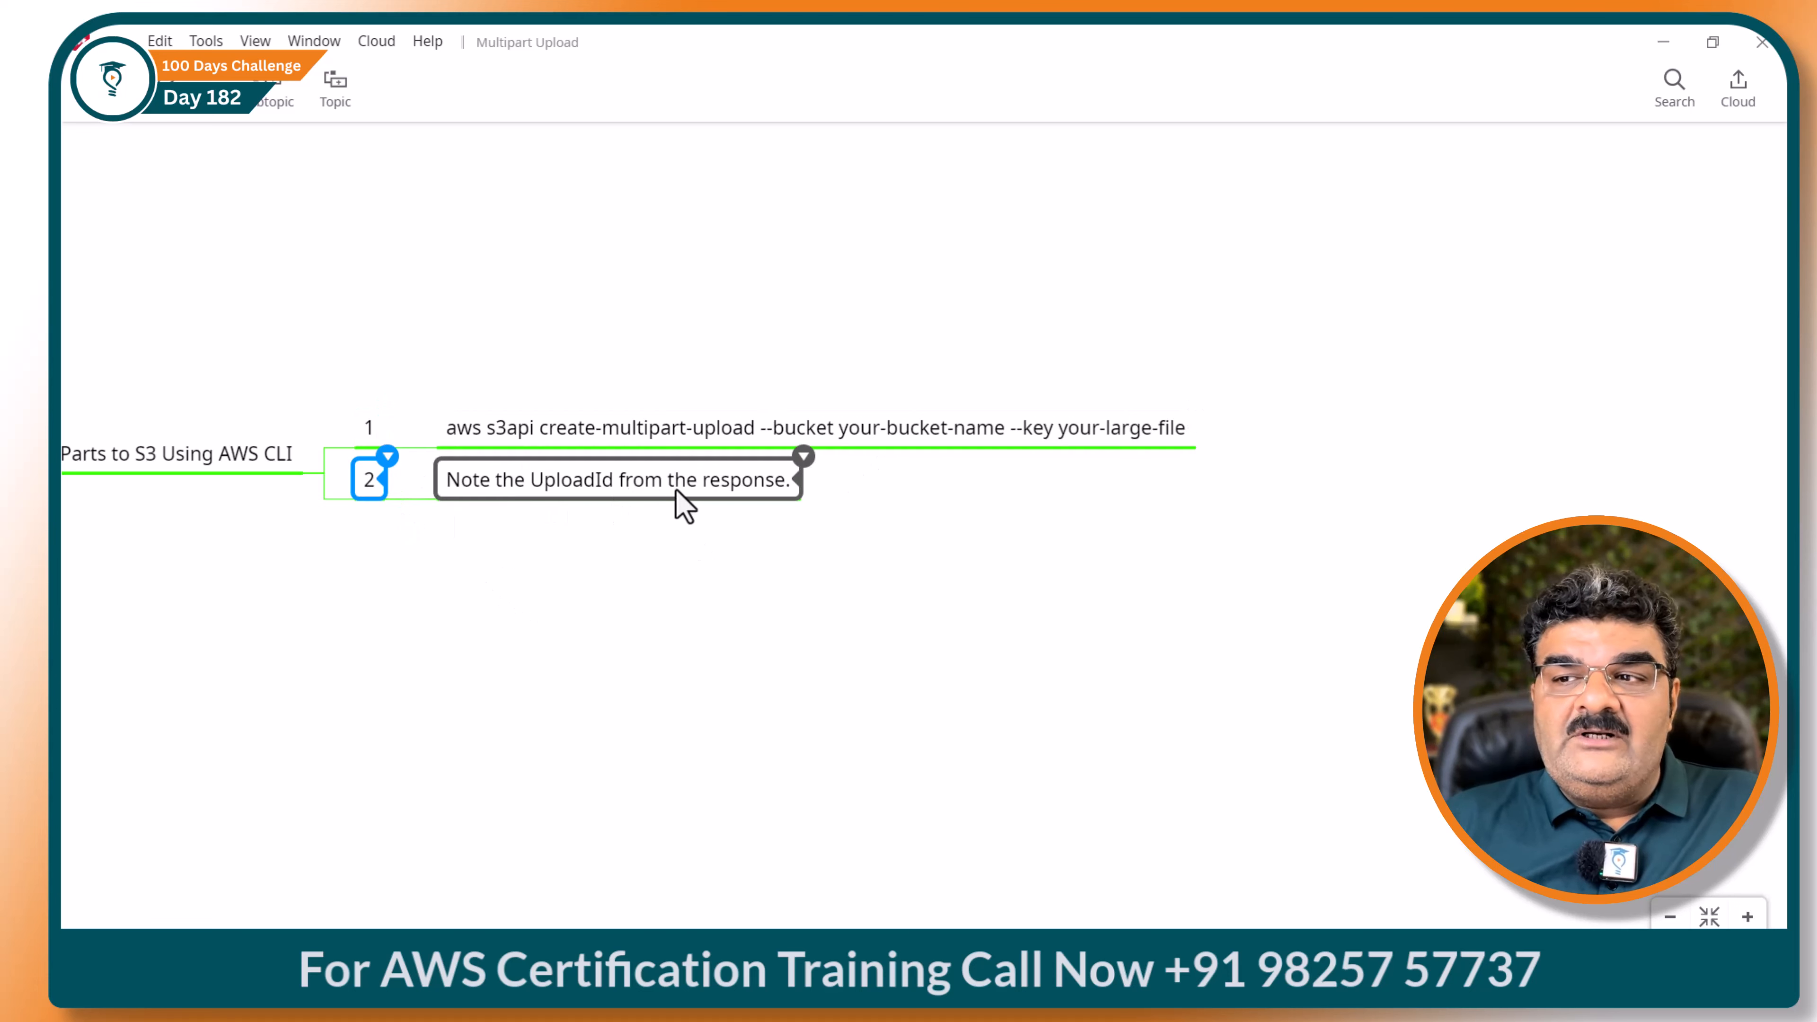
# Copy the create-multipart-upload command from the mind map and switch to Command Prompt.
pyautogui.click(581, 422)
pyautogui.click(581, 422)
pyautogui.hotkey('ctrl', 'c')
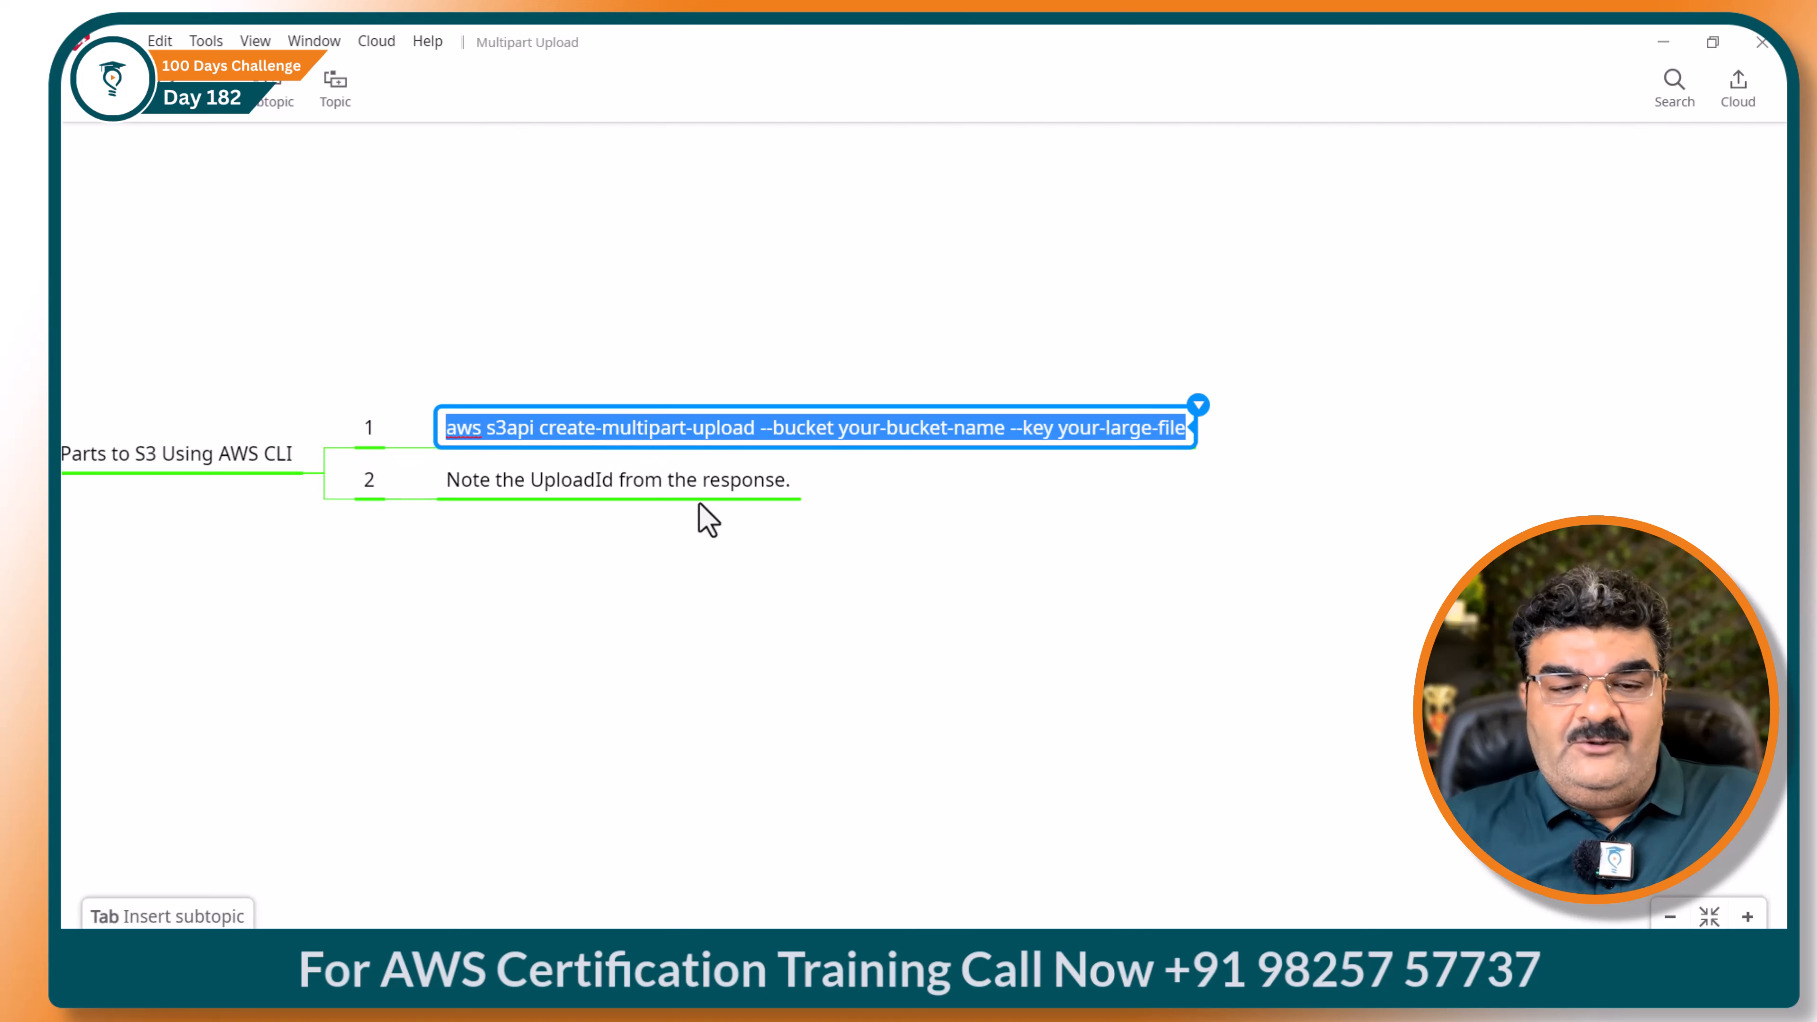
pyautogui.click(1045, 974)
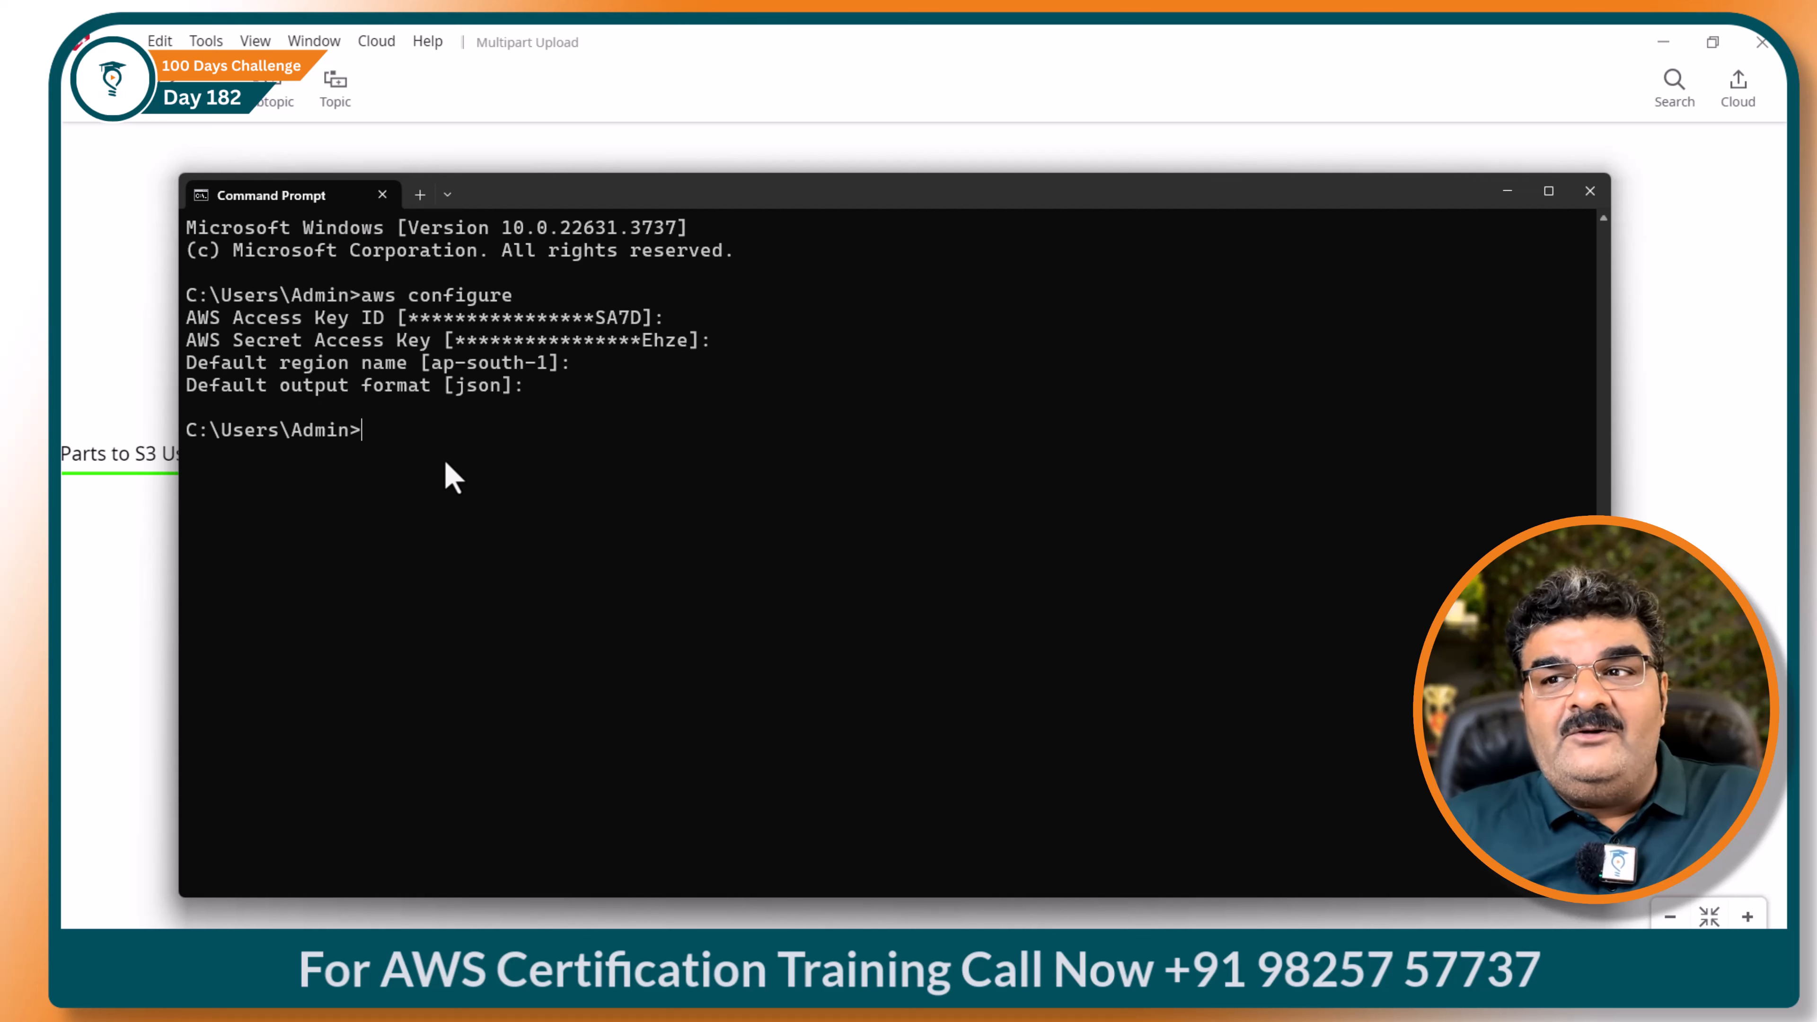
# Change the working directory to Downloads and into its myvideo subfolder.
pyautogui.write('cd ')
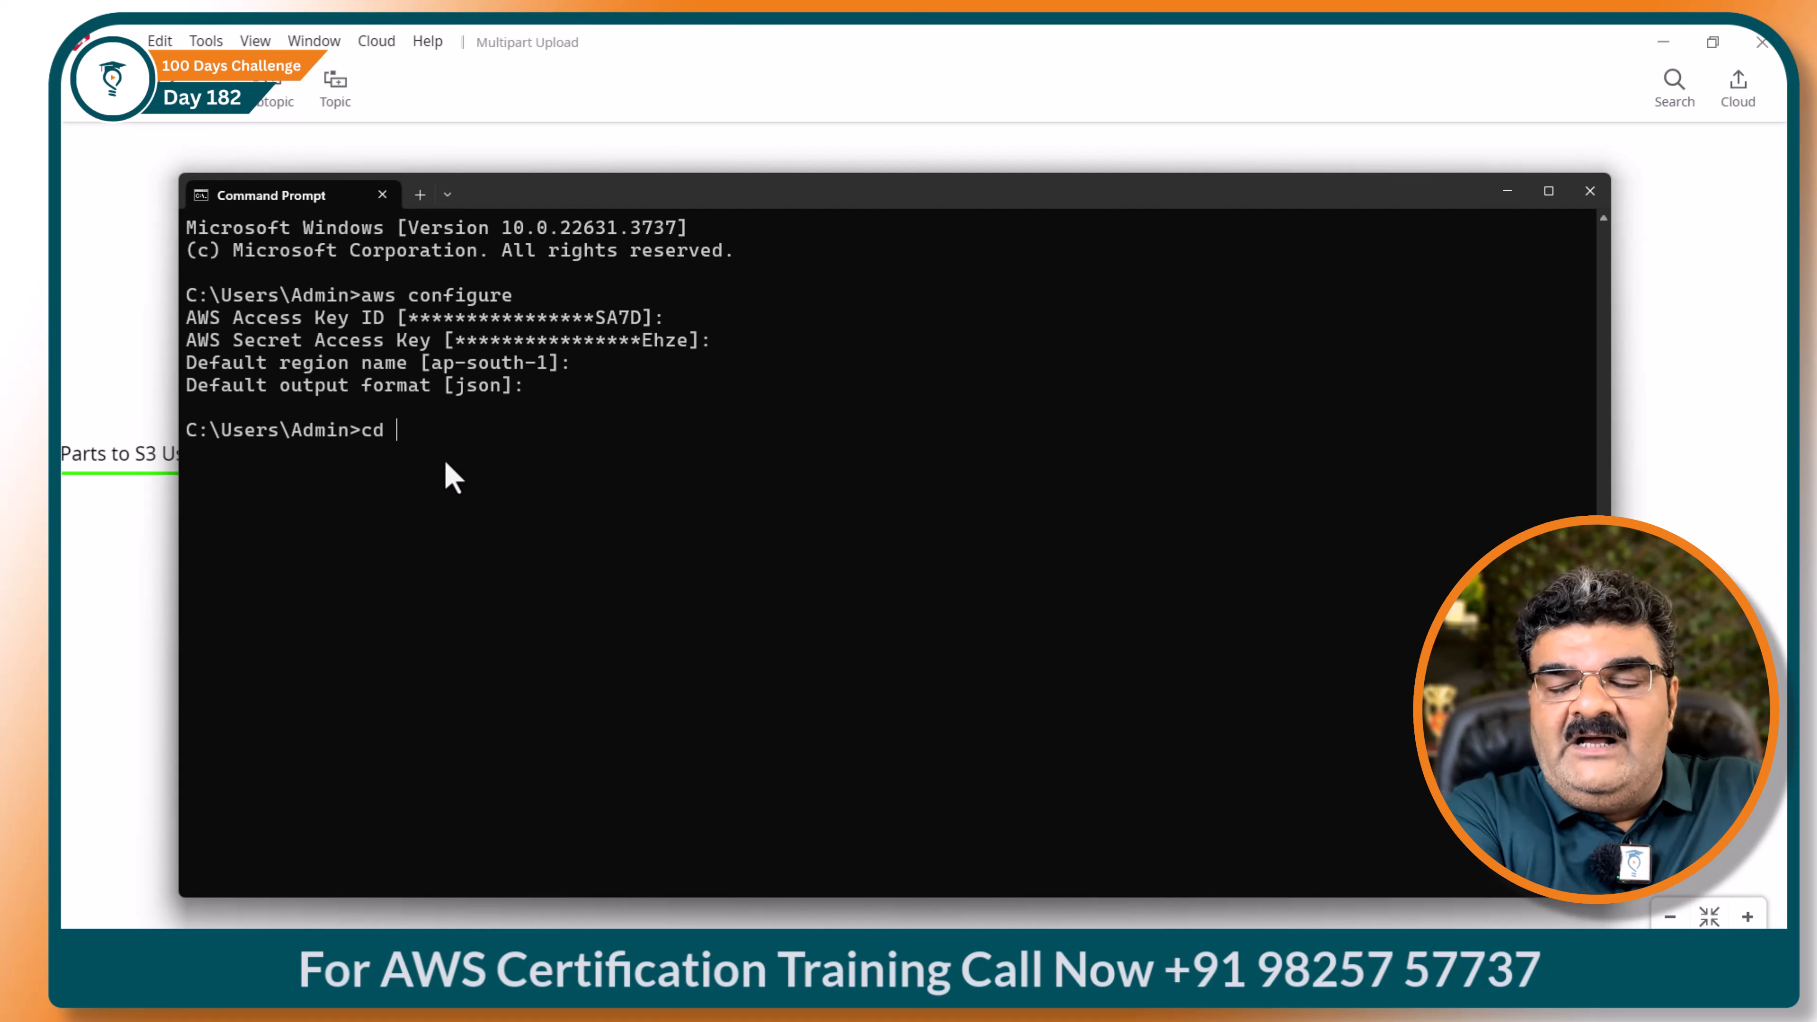
pyautogui.write('Downloads')
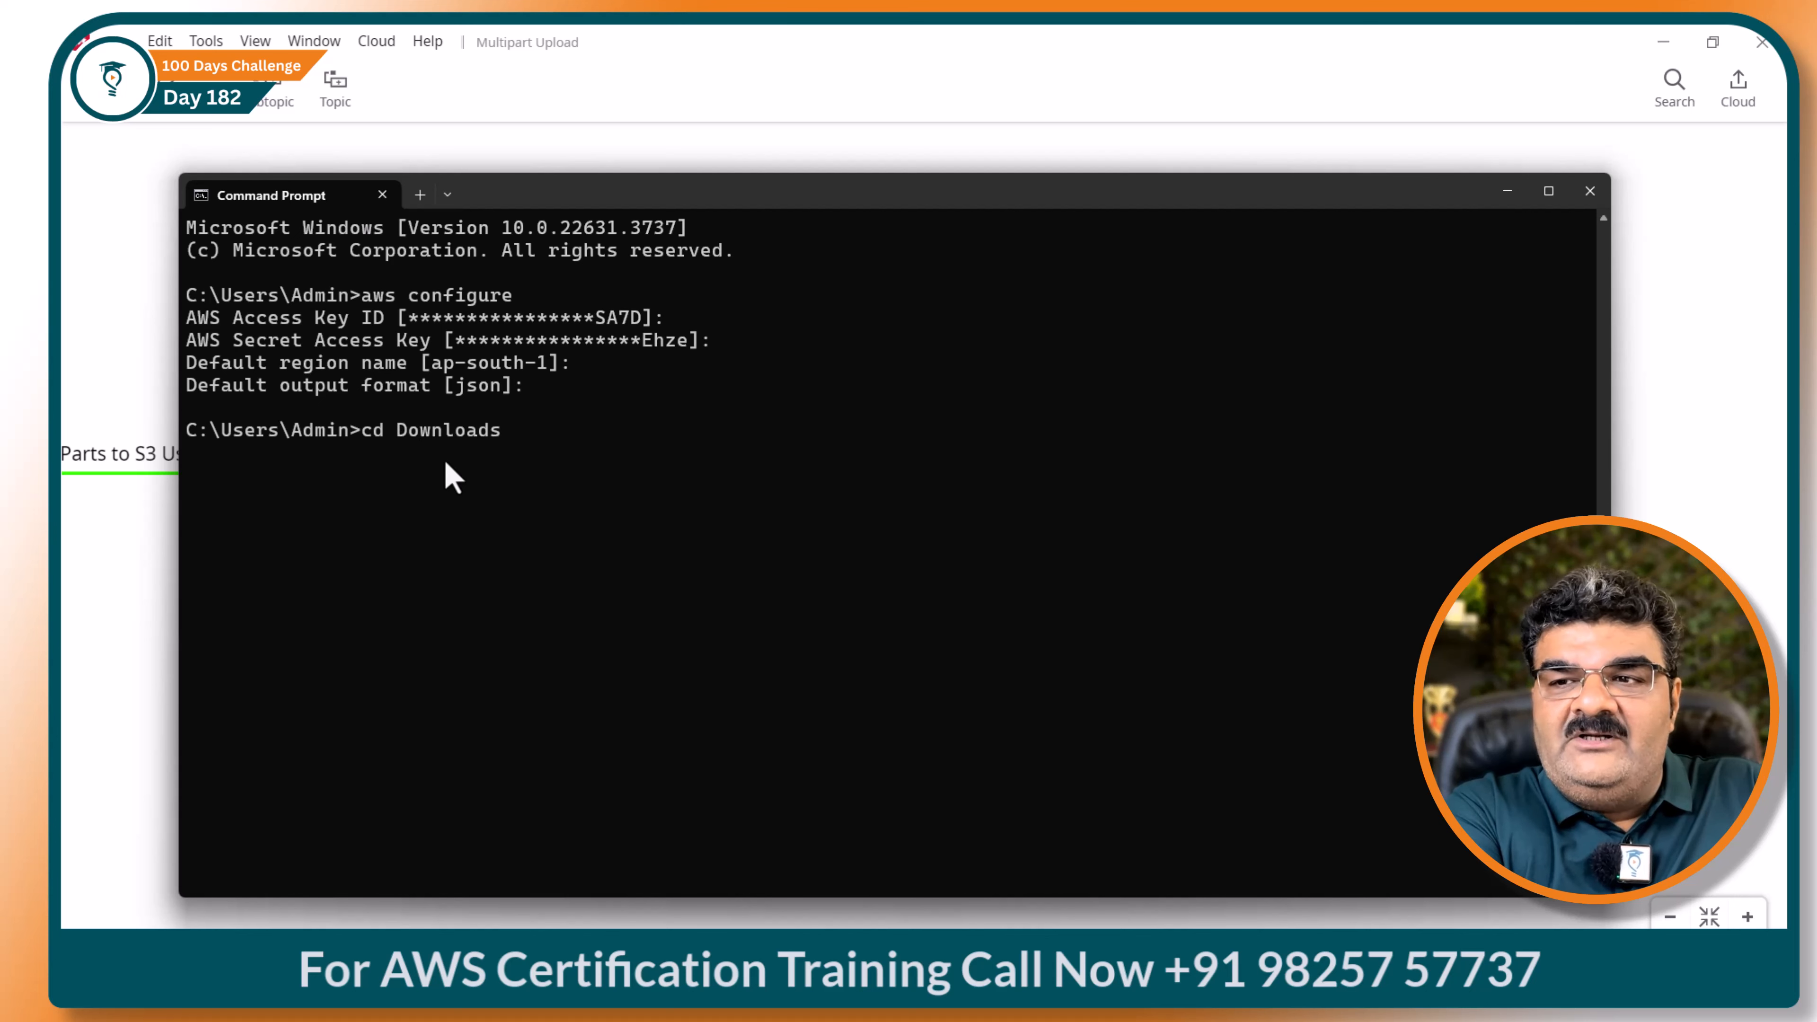
pyautogui.press('Return')
pyautogui.write('cd myvideo')
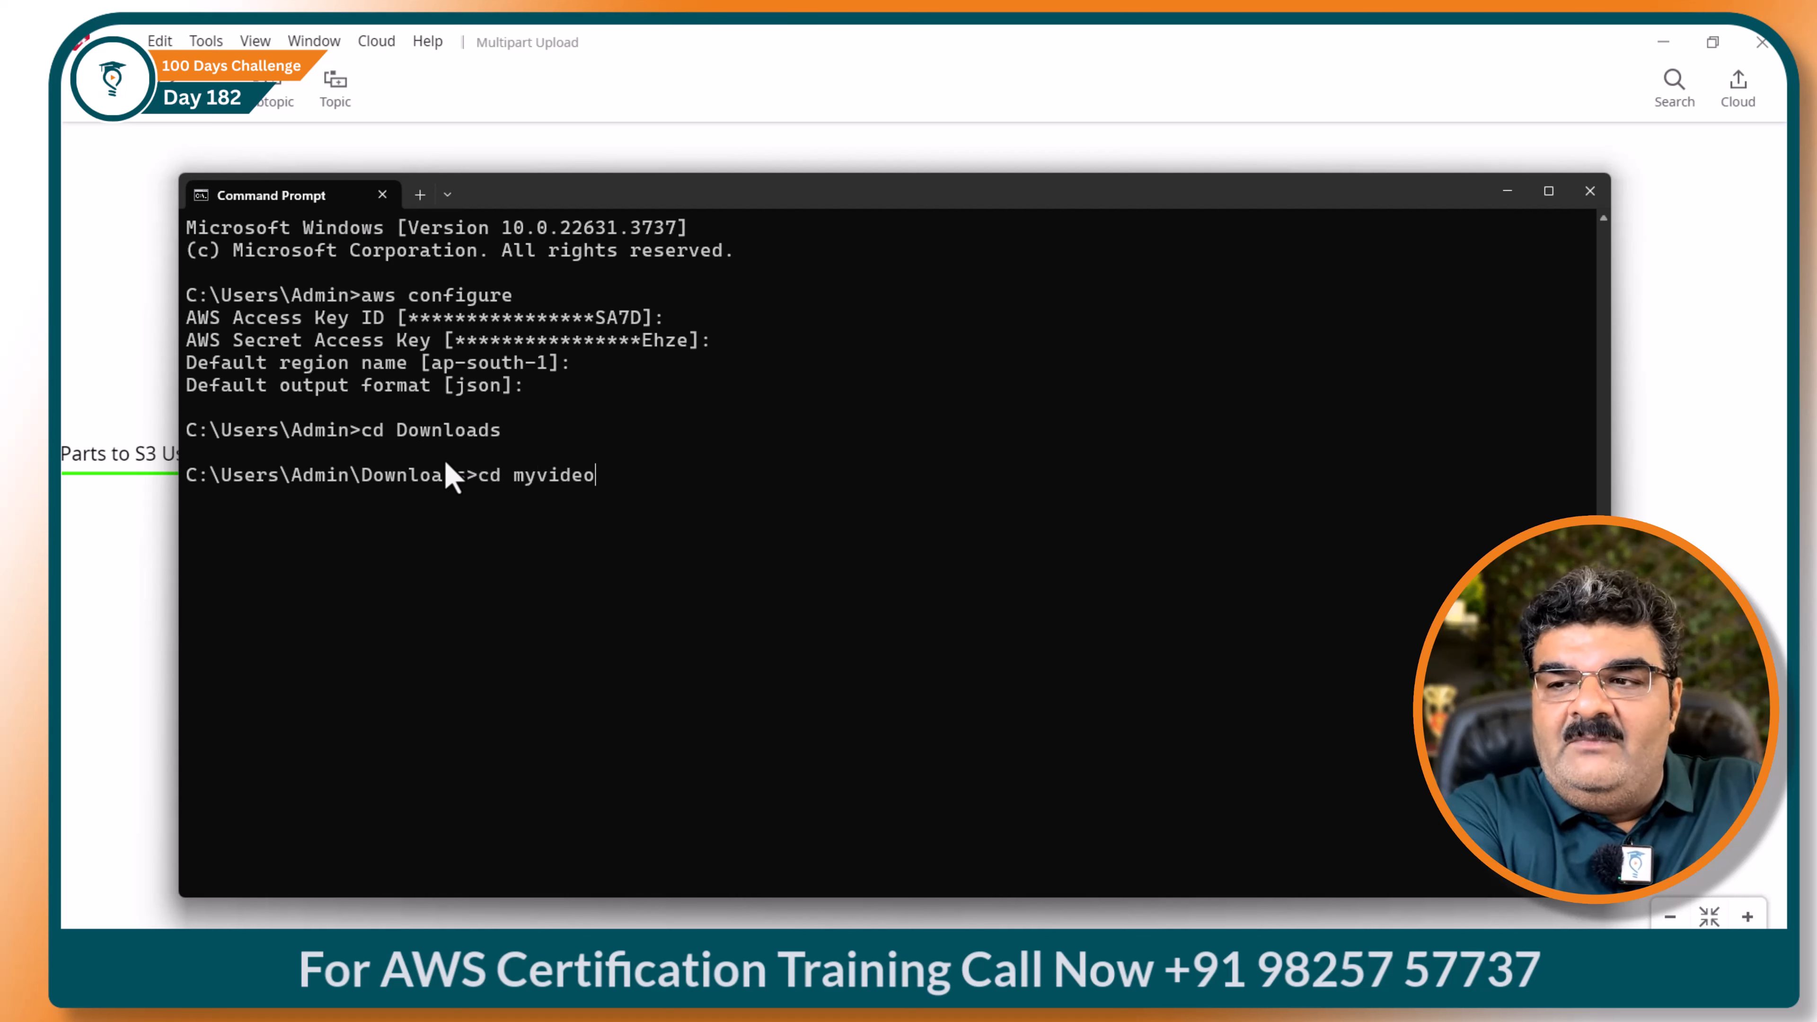
pyautogui.press('Return')
# List the files in the myvideo folder with dir after trying ls.
pyautogui.write('ls')
pyautogui.press('Return')
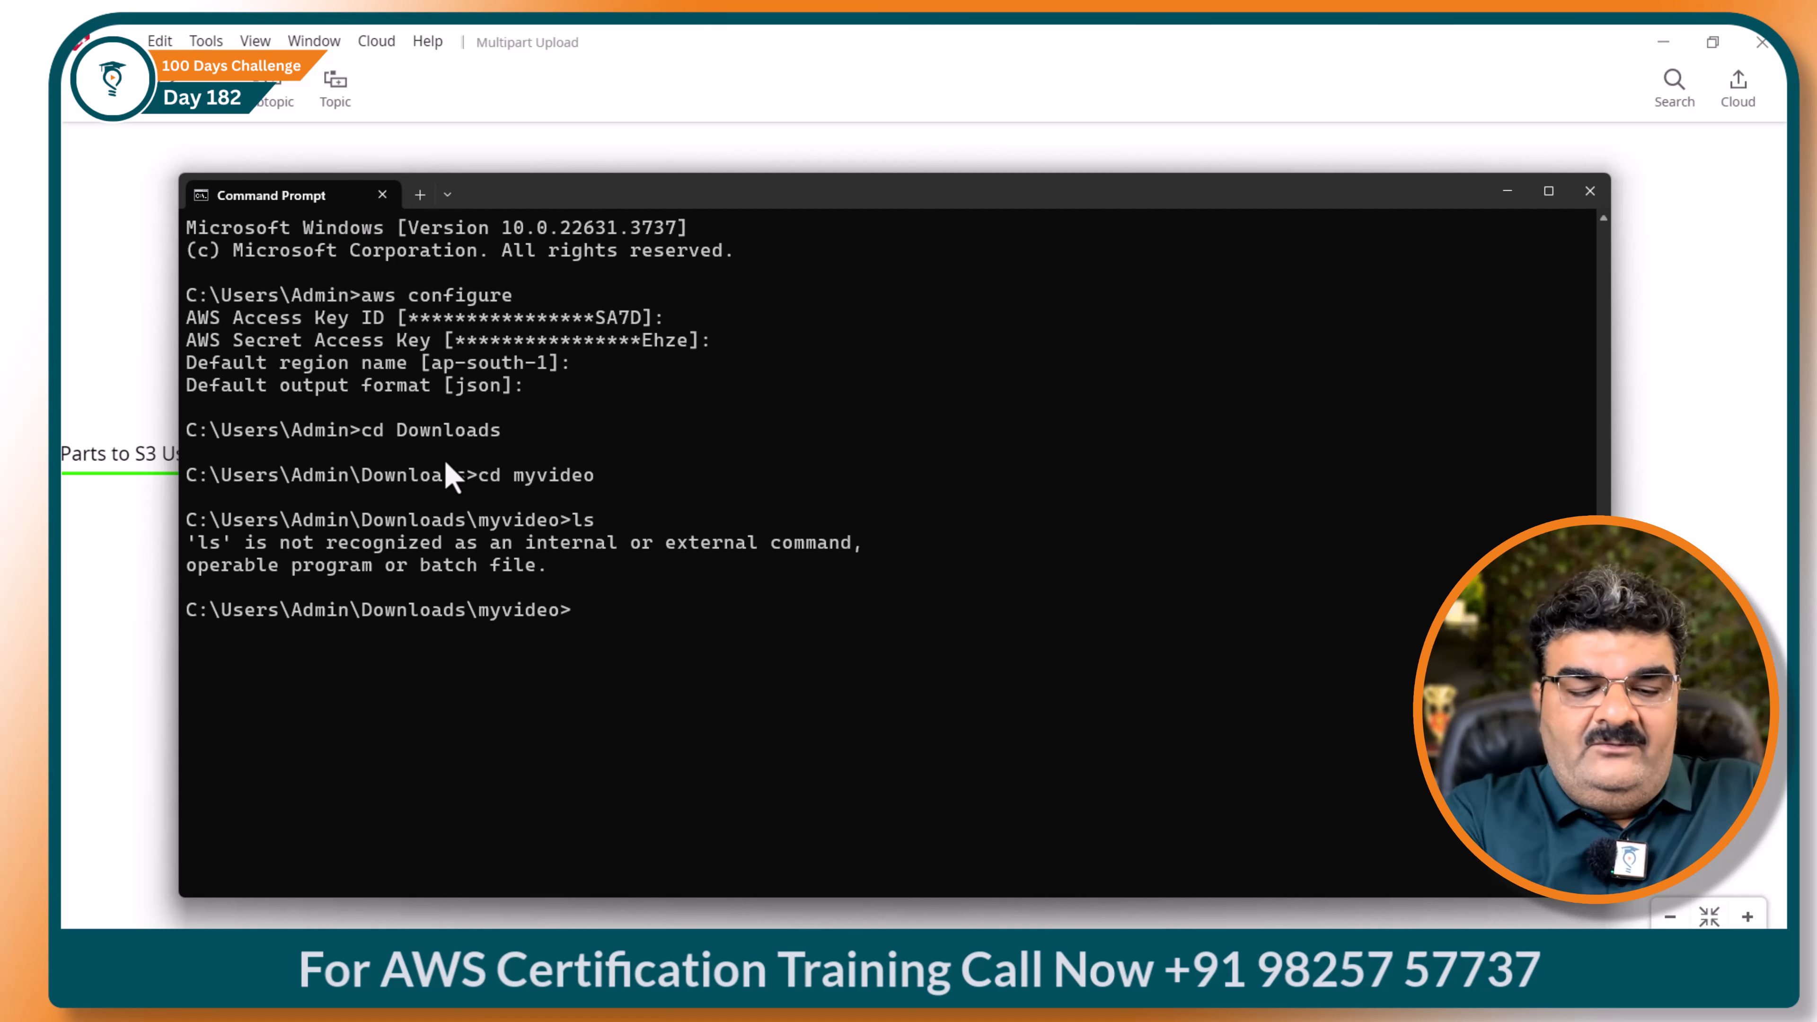
pyautogui.write('dir')
pyautogui.press('Return')
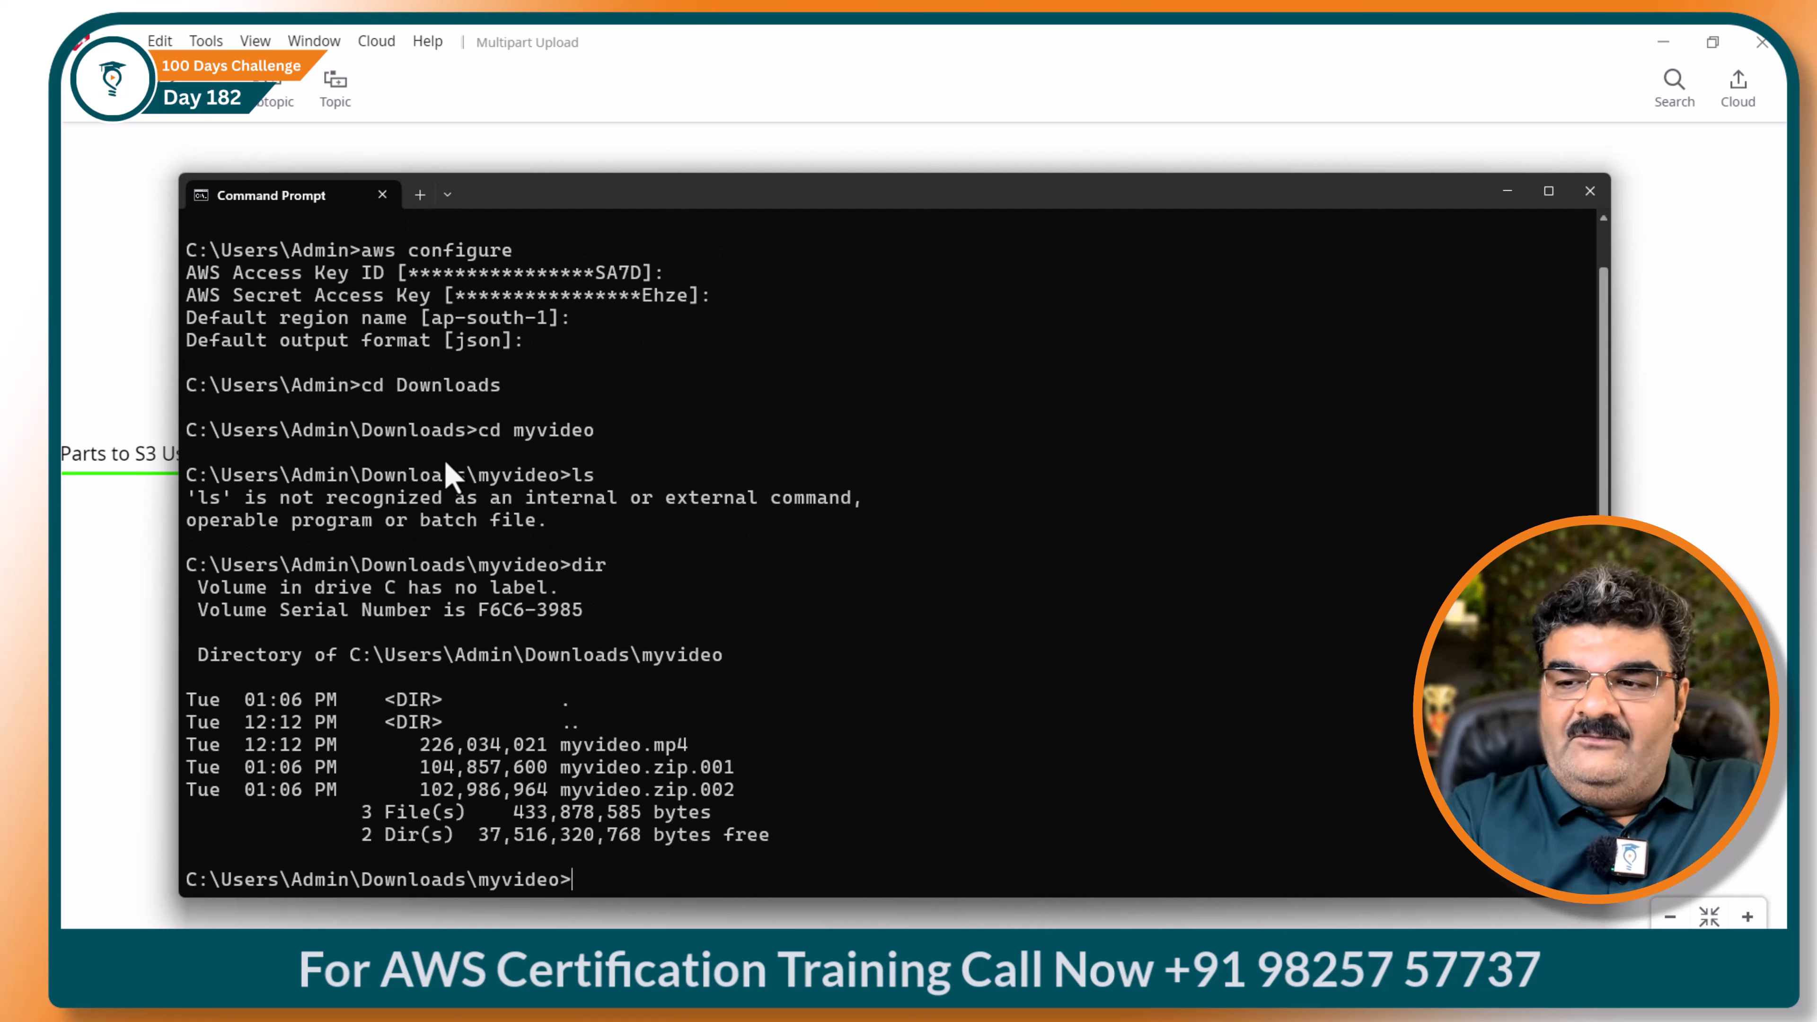
# Try to clear the console output with the clear command.
pyautogui.write('ckea')
pyautogui.write('r')
pyautogui.press('BackSpace')
pyautogui.press('BackSpace')
pyautogui.press('BackSpace')
pyautogui.press('BackSpace')
pyautogui.press('BackSpace')
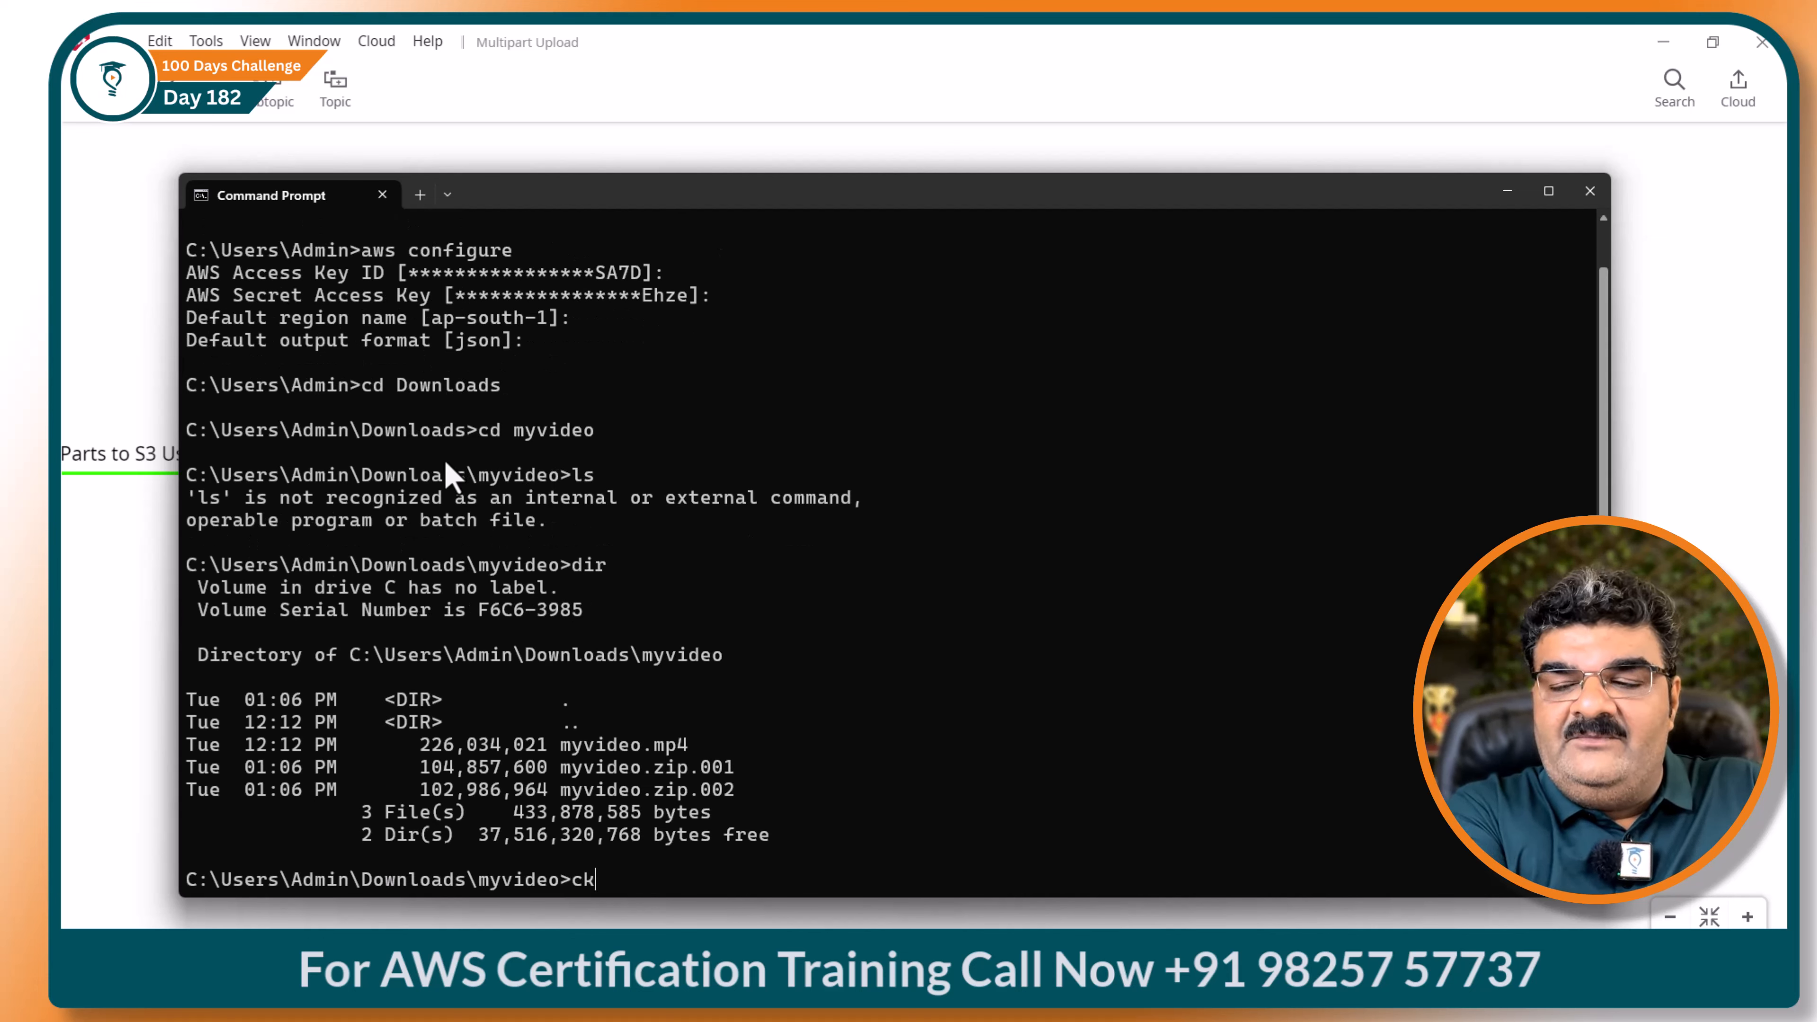
pyautogui.write('clear')
pyautogui.press('Return')
pyautogui.press('Return')
pyautogui.press('Return')
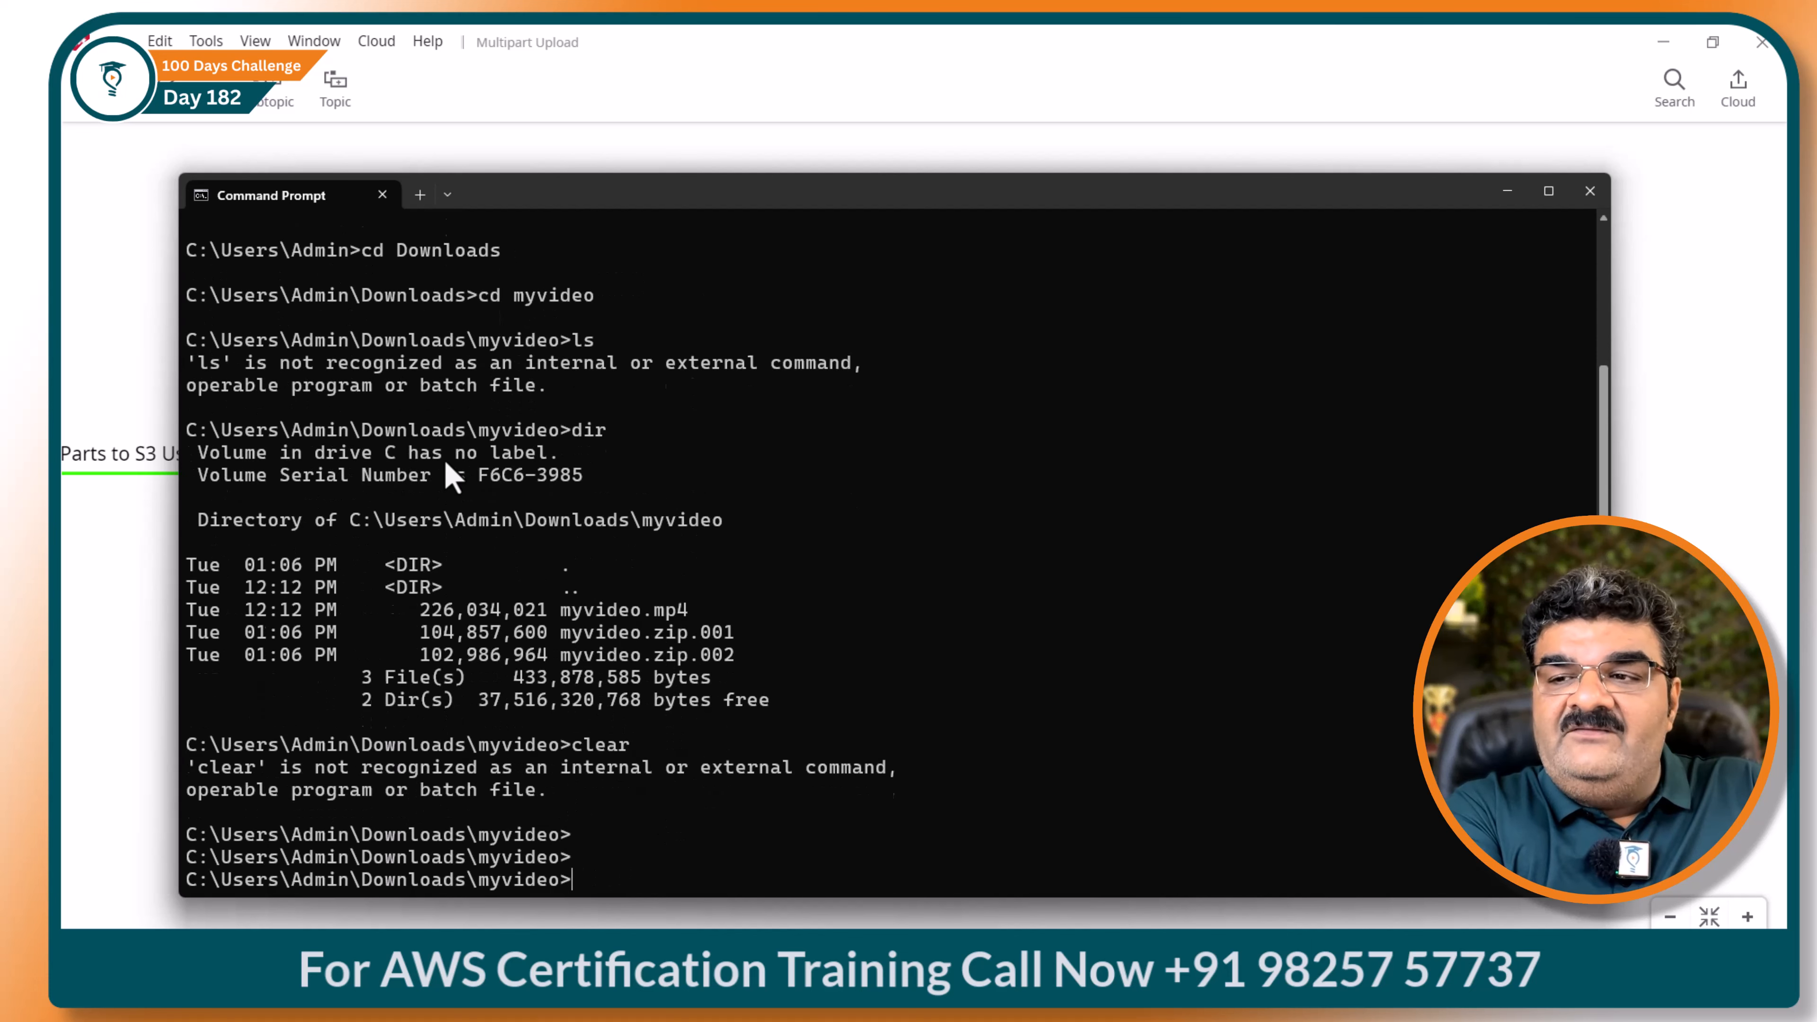
# Clear the console output with cls and add a few empty prompt lines.
pyautogui.write('cls')
pyautogui.press('Return')
pyautogui.press('Return')
pyautogui.press('Return')
pyautogui.press('Return')
pyautogui.press('Return')
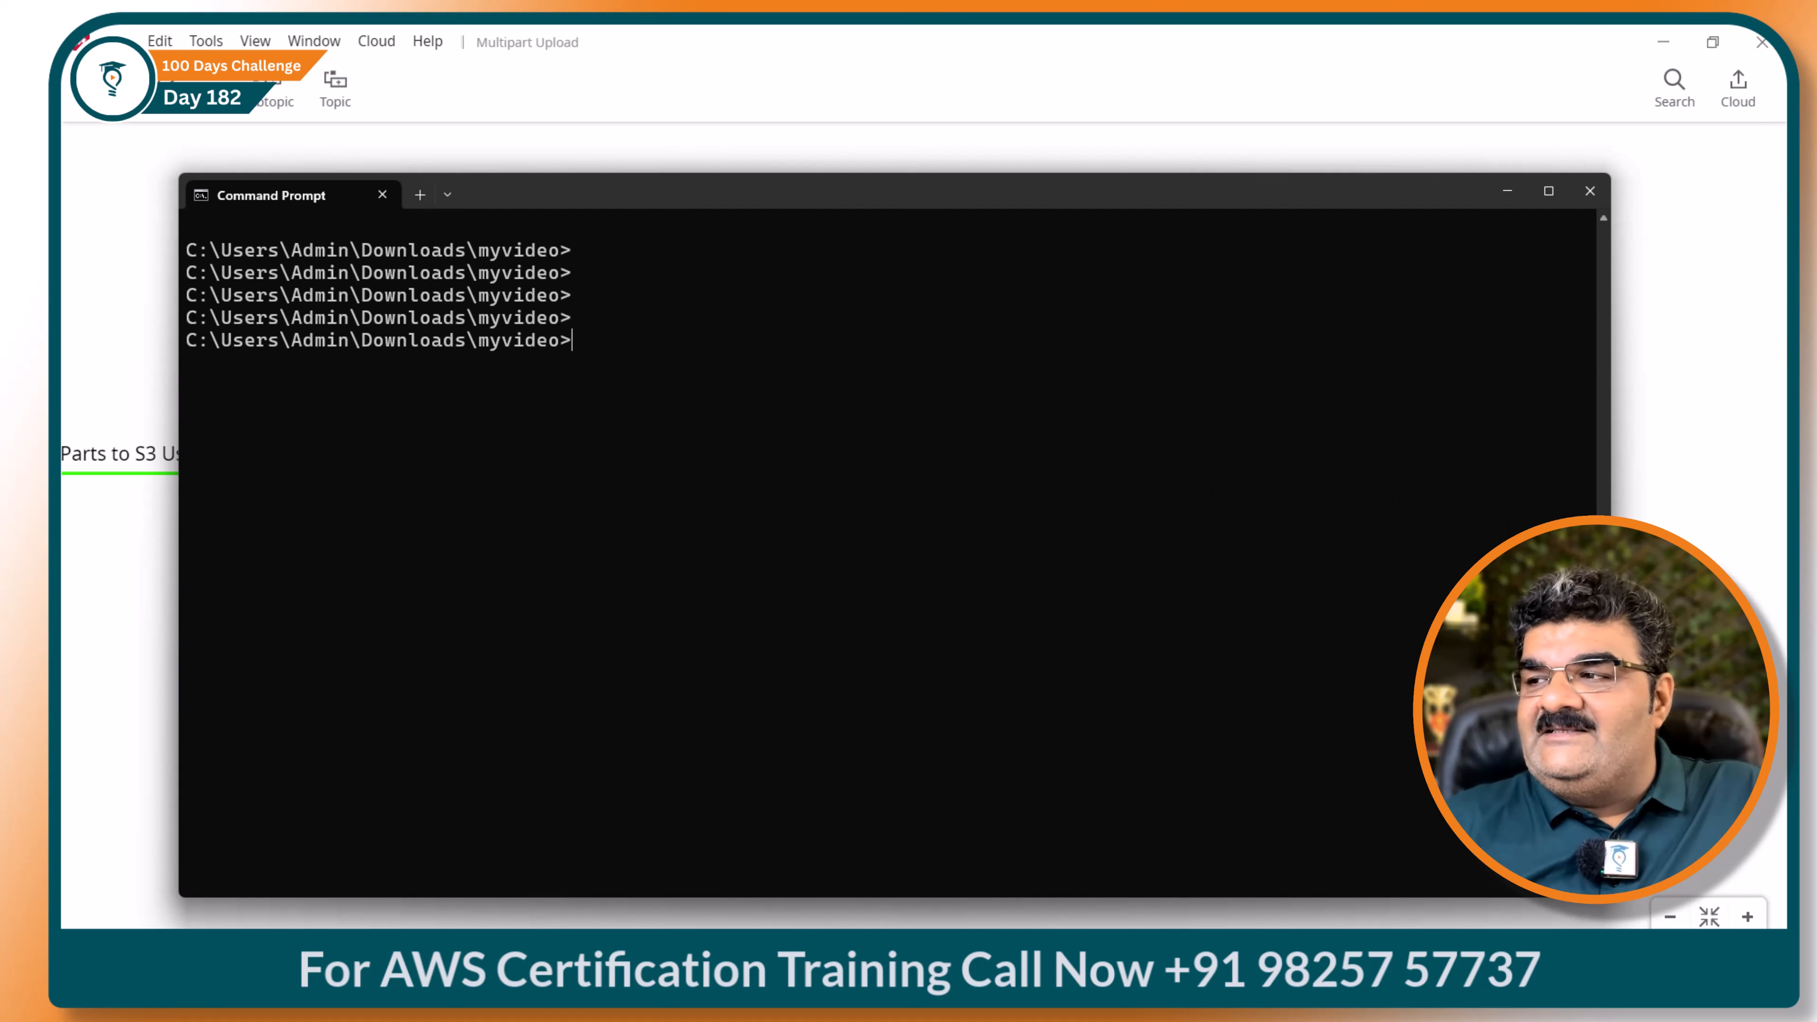
# Widen the Command Prompt window on both sides and paste the copied create-multipart-upload command at the prompt.
pyautogui.moveTo(1613, 539); pyautogui.dragTo(1717, 538)
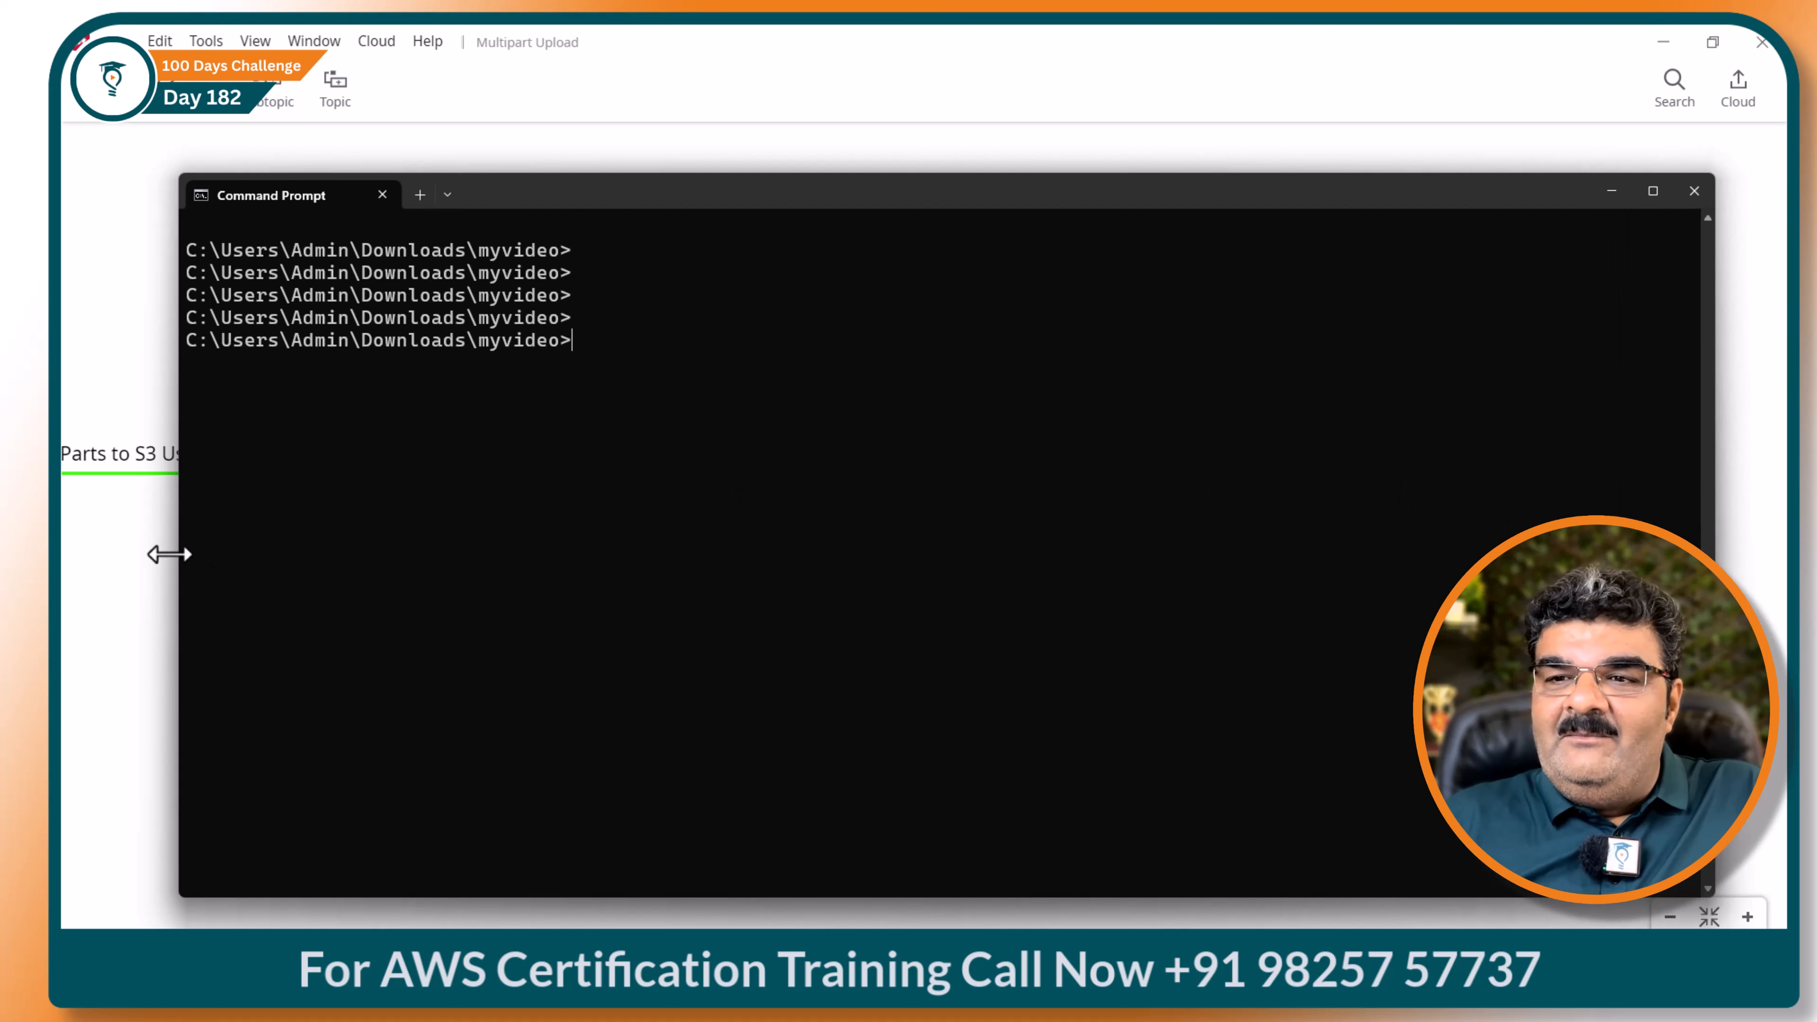
pyautogui.moveTo(175, 554); pyautogui.dragTo(132, 545)
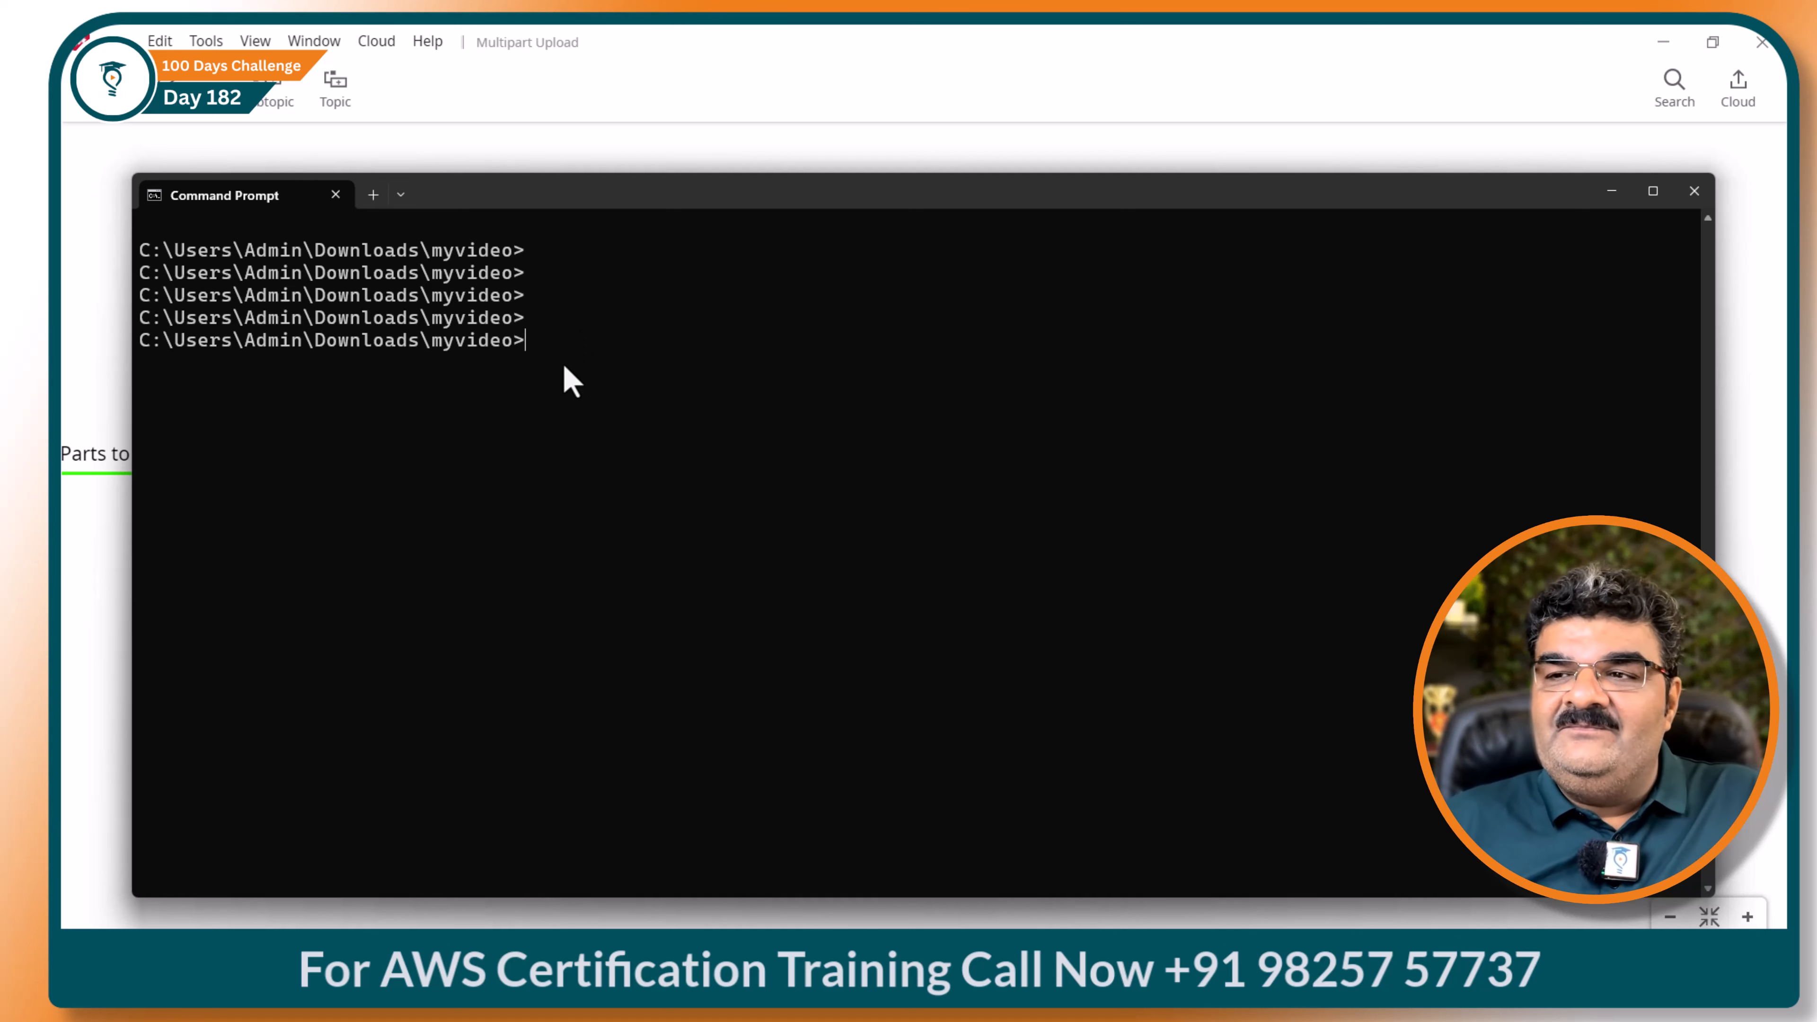
pyautogui.hotkey('ctrl', 'v')
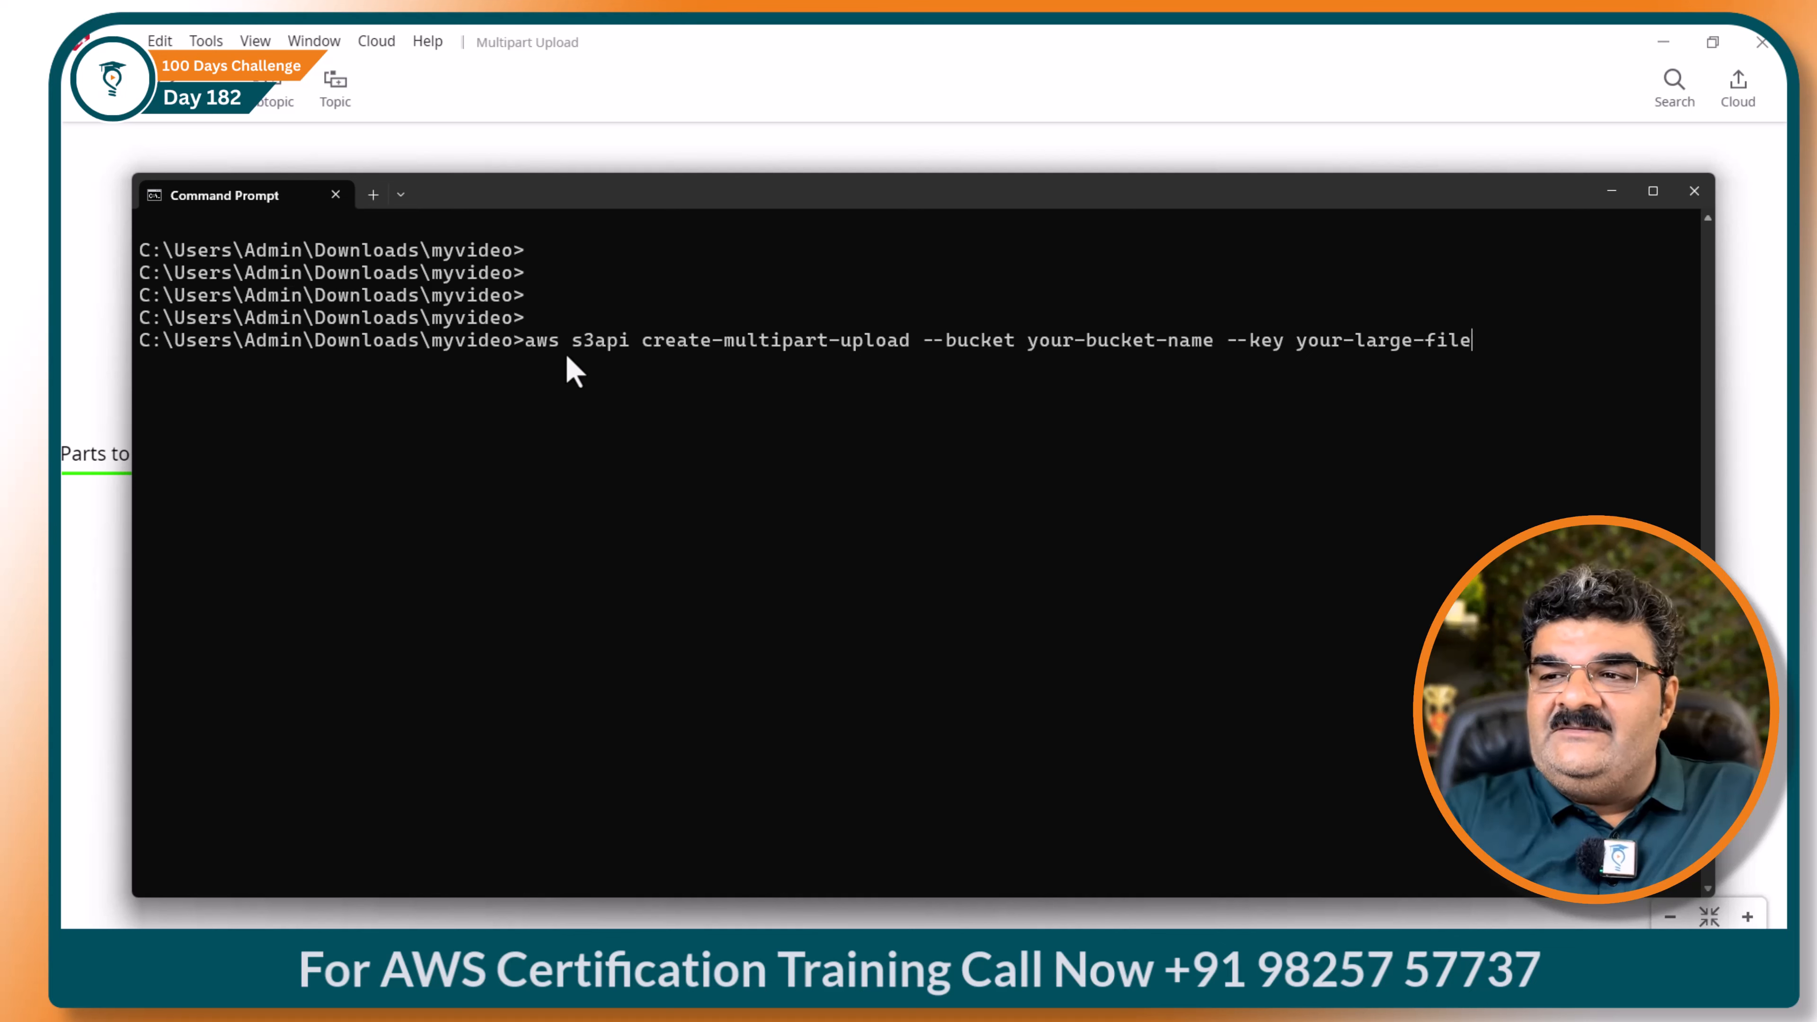
# Replace the your-bucket-name placeholder with studio01, checking the bucket name in the S3 console.
pyautogui.press('Left')
pyautogui.press('Left')
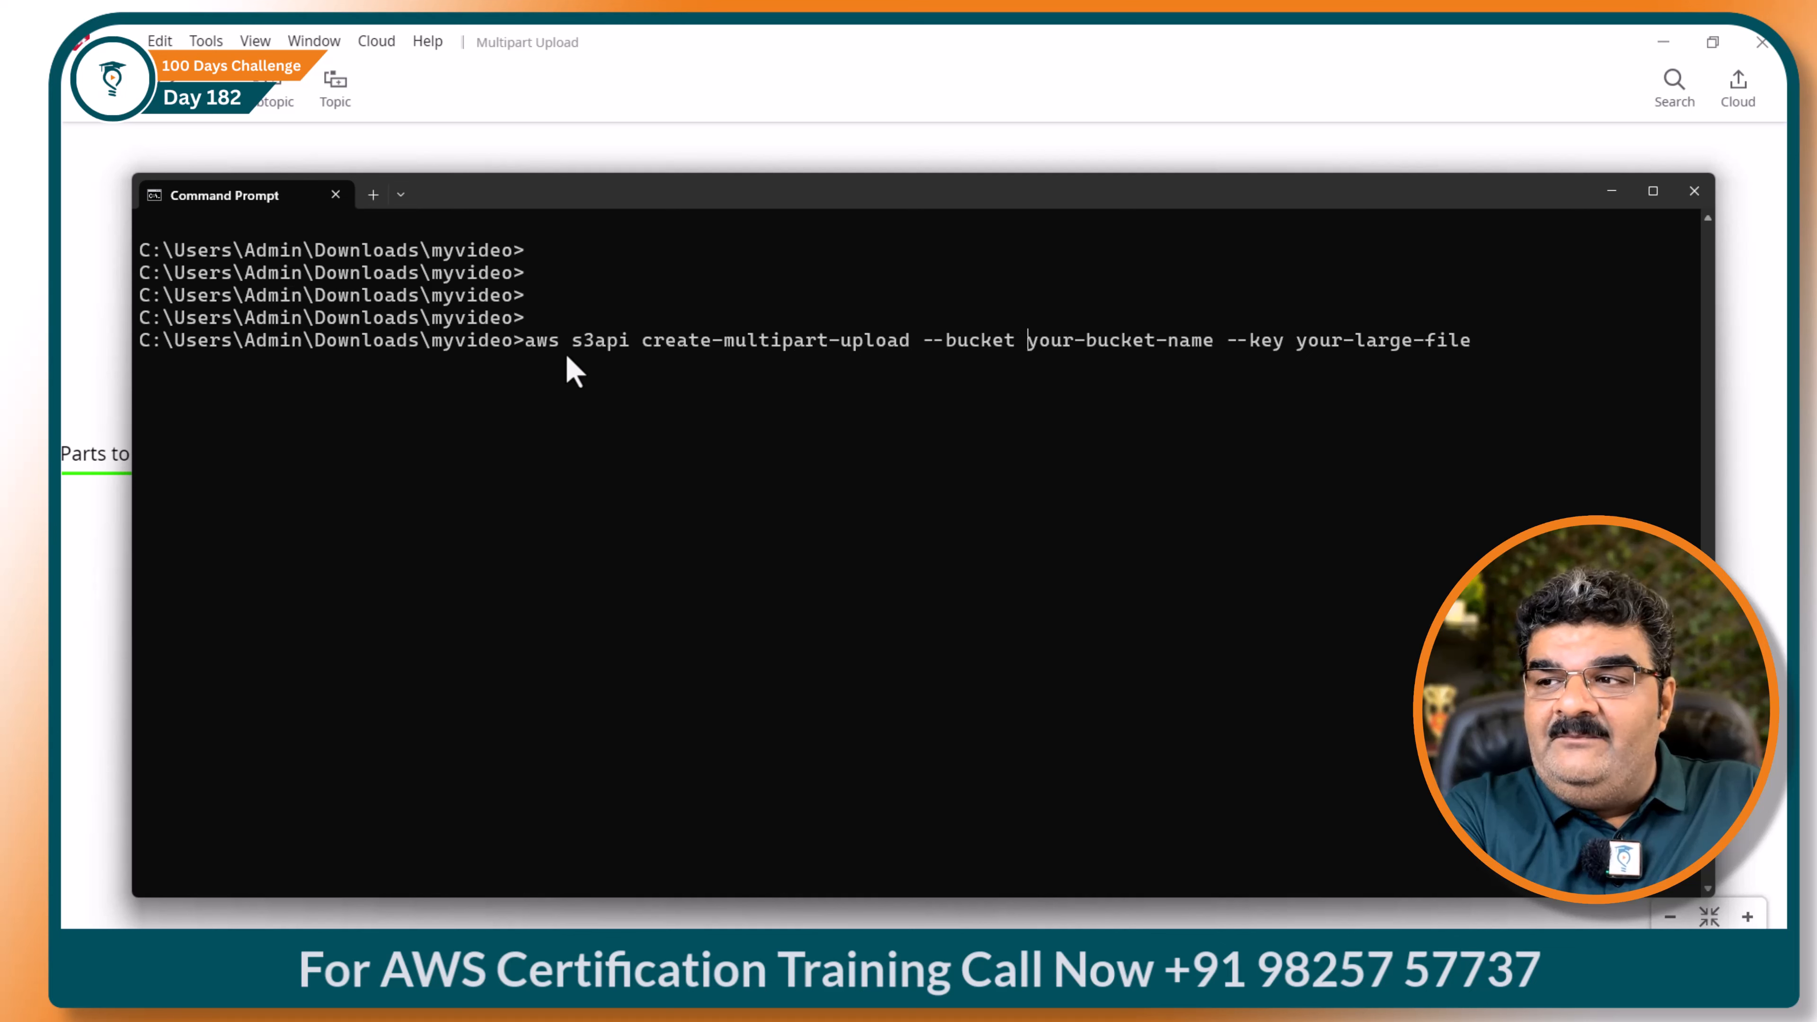
pyautogui.press('Delete')
pyautogui.press('Delete')
pyautogui.press('Delete')
pyautogui.press('Delete')
pyautogui.press('Delete')
pyautogui.press('Delete')
pyautogui.press('Delete')
pyautogui.press('Delete')
pyautogui.press('Delete')
pyautogui.press('Delete')
pyautogui.press('Delete')
pyautogui.press('Delete')
pyautogui.press('Delete')
pyautogui.press('Delete')
pyautogui.press('Delete')
pyautogui.press('Delete')
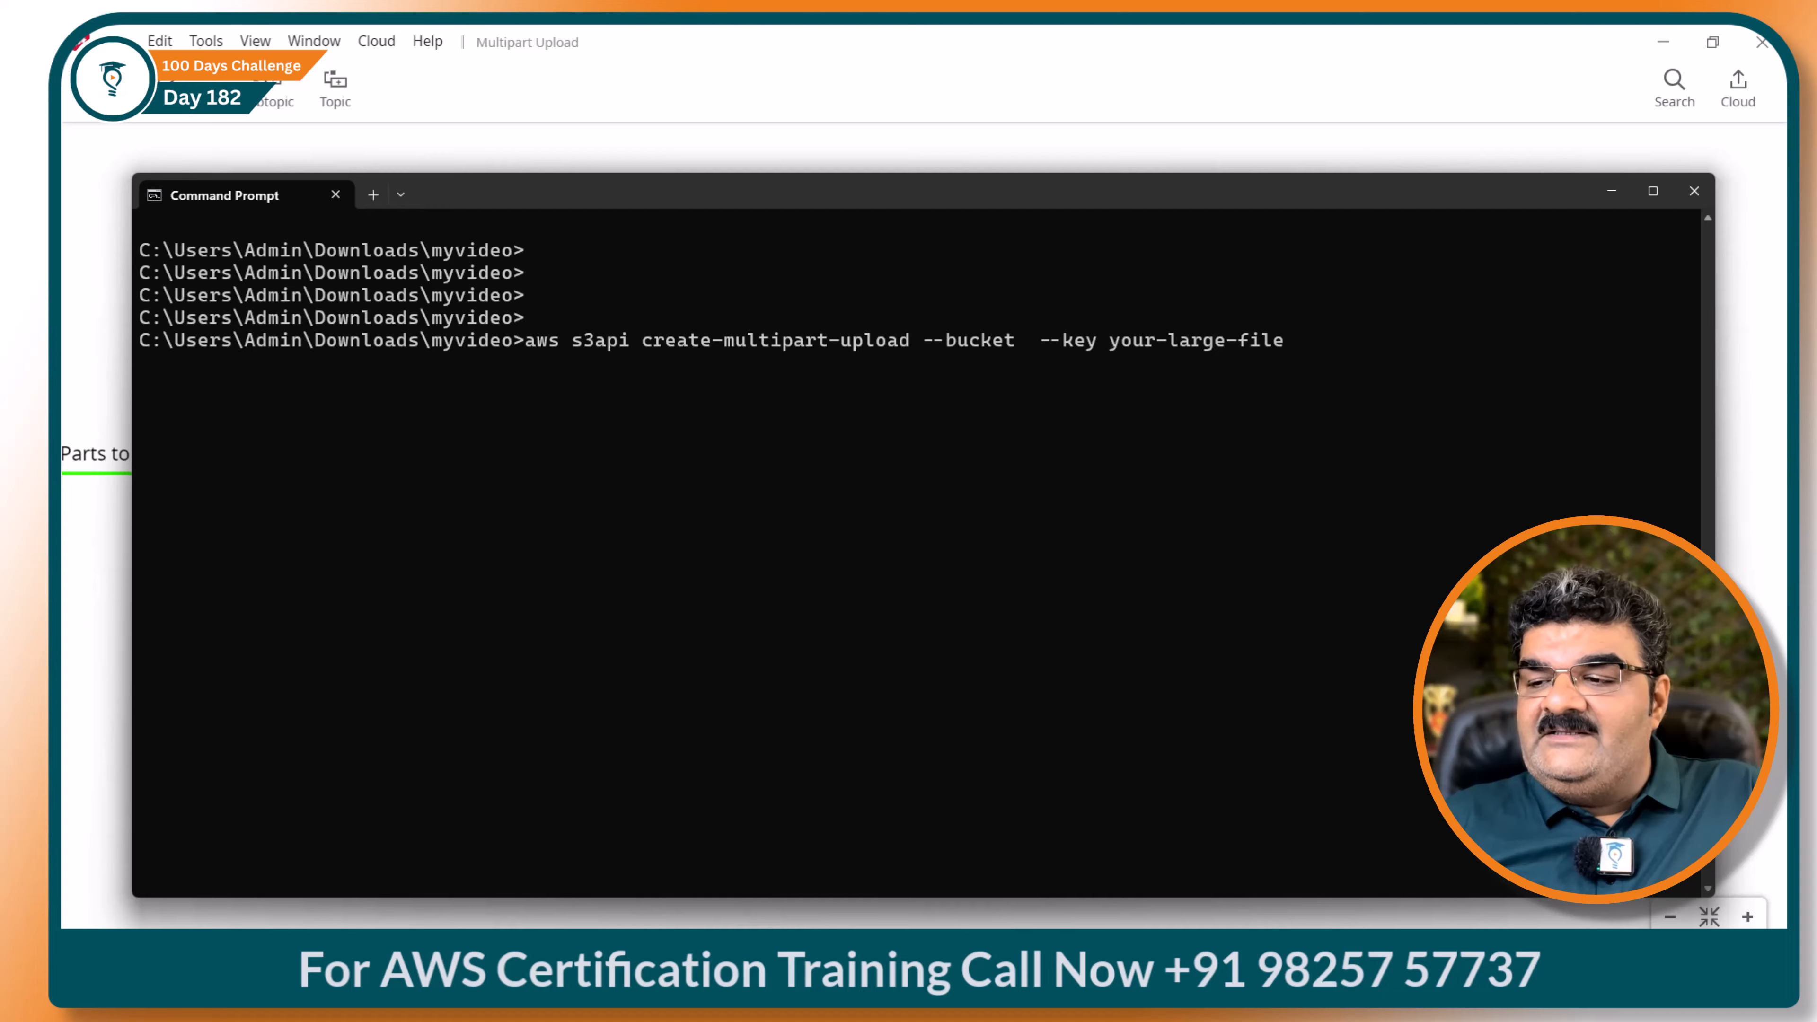
pyautogui.hotkey('alt', 'Tab')
pyautogui.moveTo(220, 694); pyautogui.dragTo(370, 708)
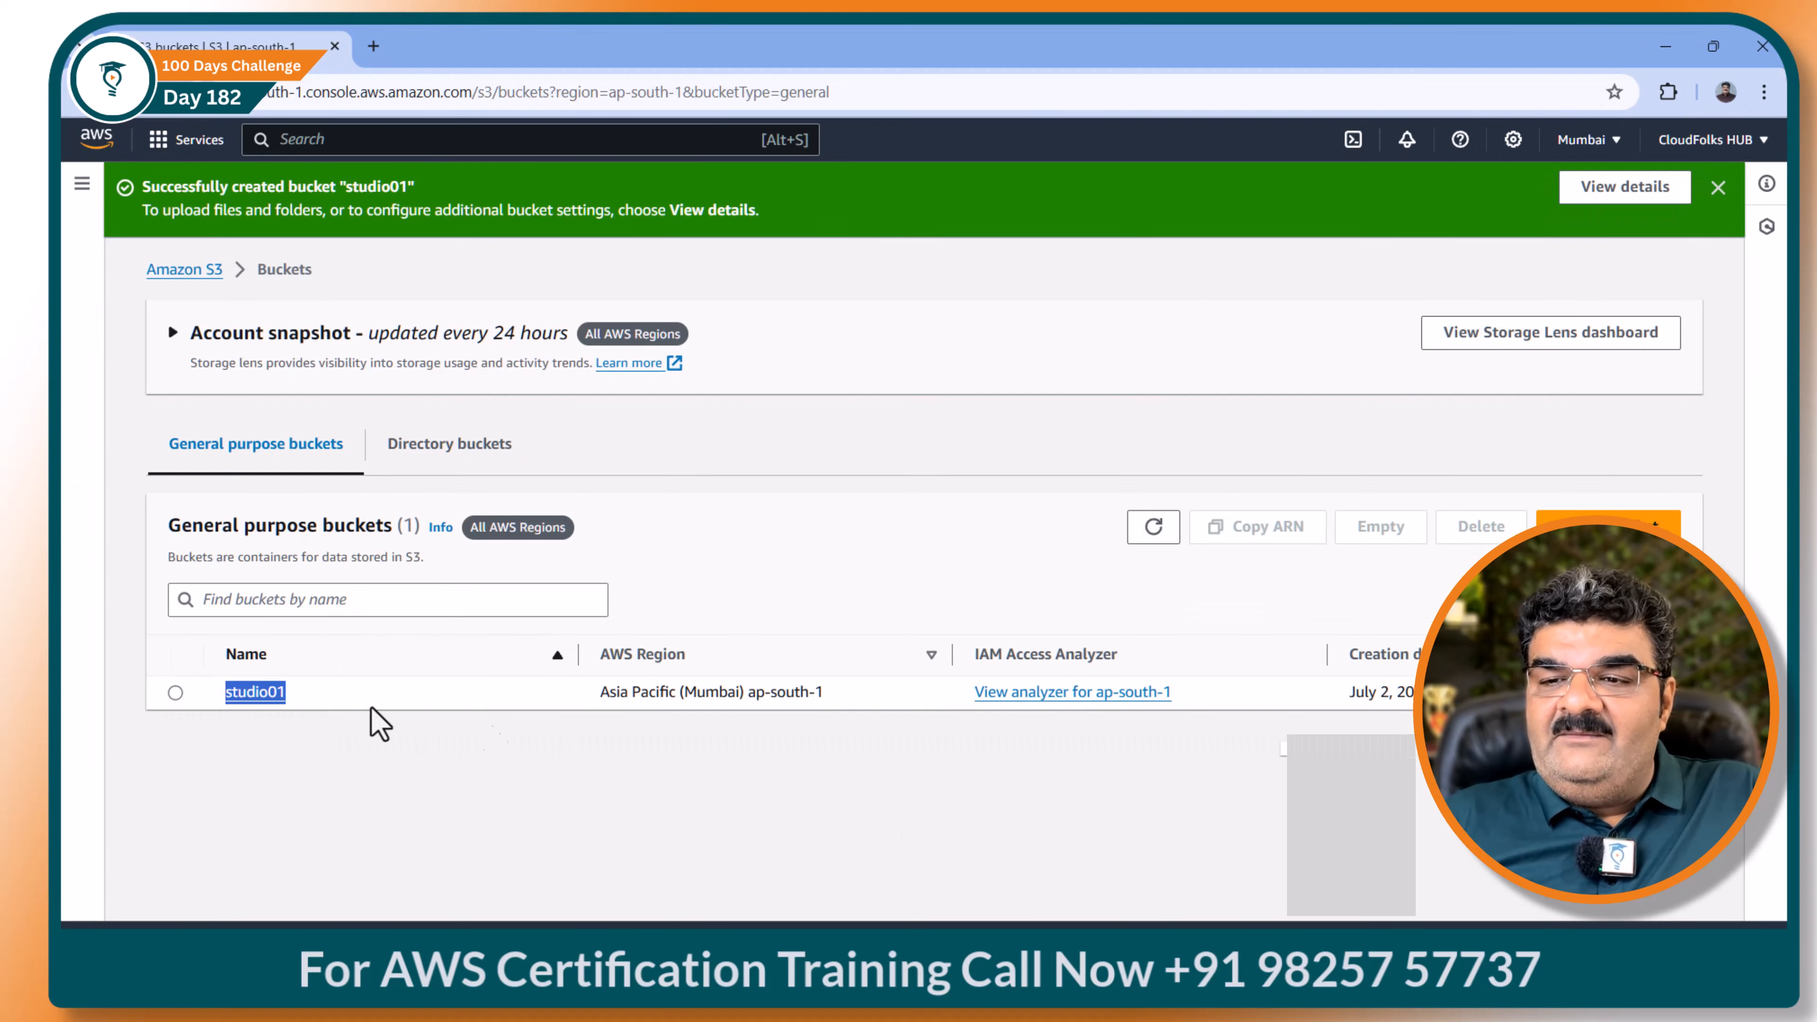
pyautogui.click(1665, 46)
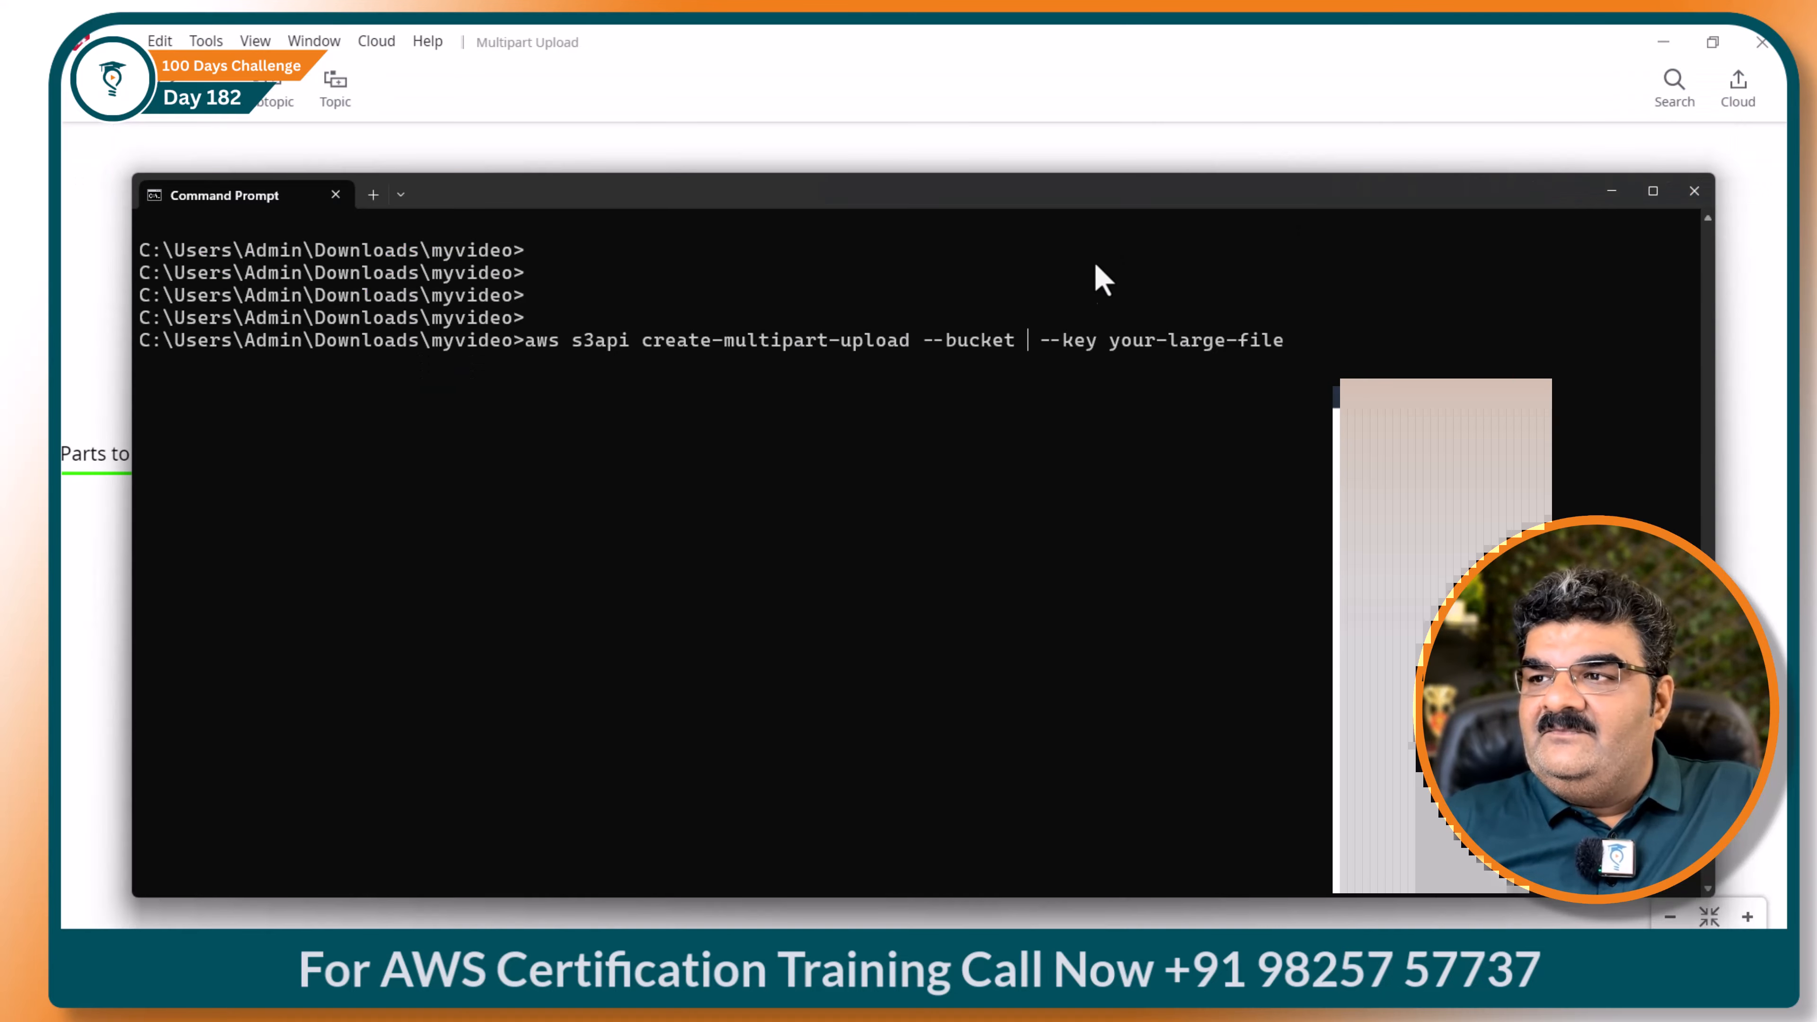
pyautogui.write('studio01')
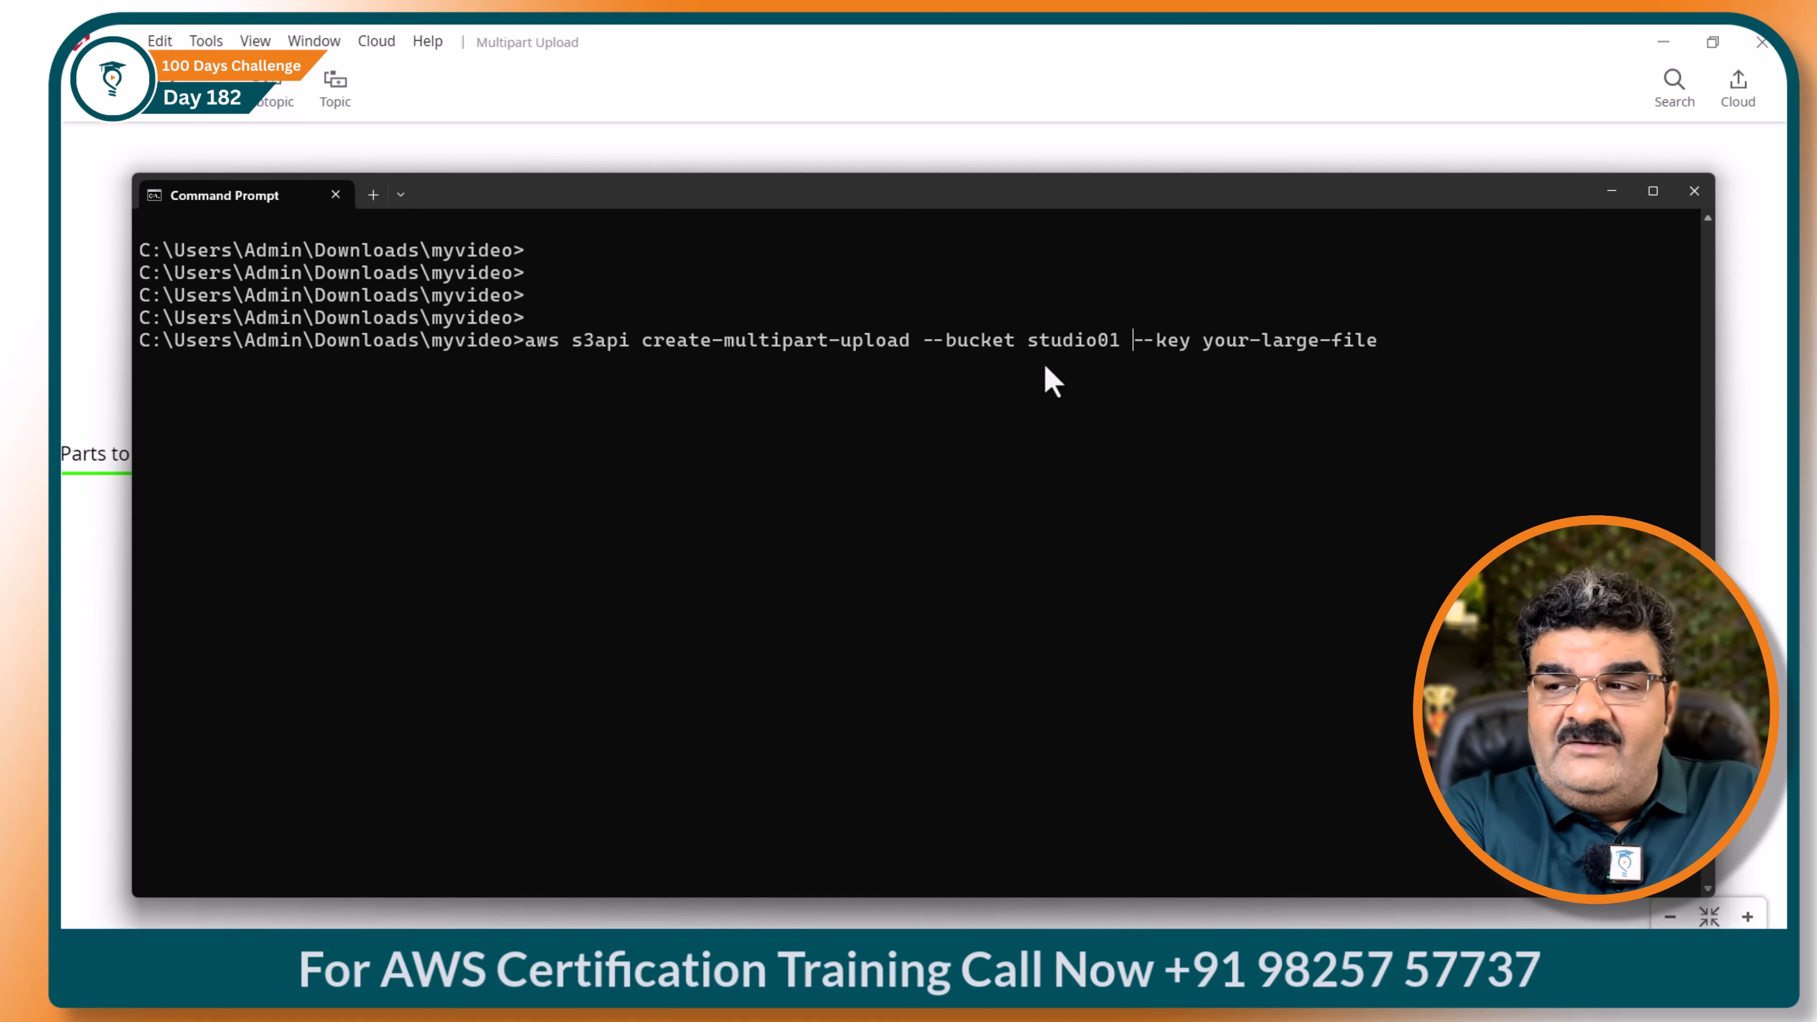
# Replace the your-large-file placeholder with myvideo.mp4, checking the file name in File Explorer, and run the create-multipart-upload command.
pyautogui.press('Right')
pyautogui.press('Right')
pyautogui.press('Right')
pyautogui.press('Right')
pyautogui.press('Right')
pyautogui.press('Right')
pyautogui.press('Right')
pyautogui.press('Right')
pyautogui.press('Right')
pyautogui.press('Right')
pyautogui.press('Right')
pyautogui.press('Right')
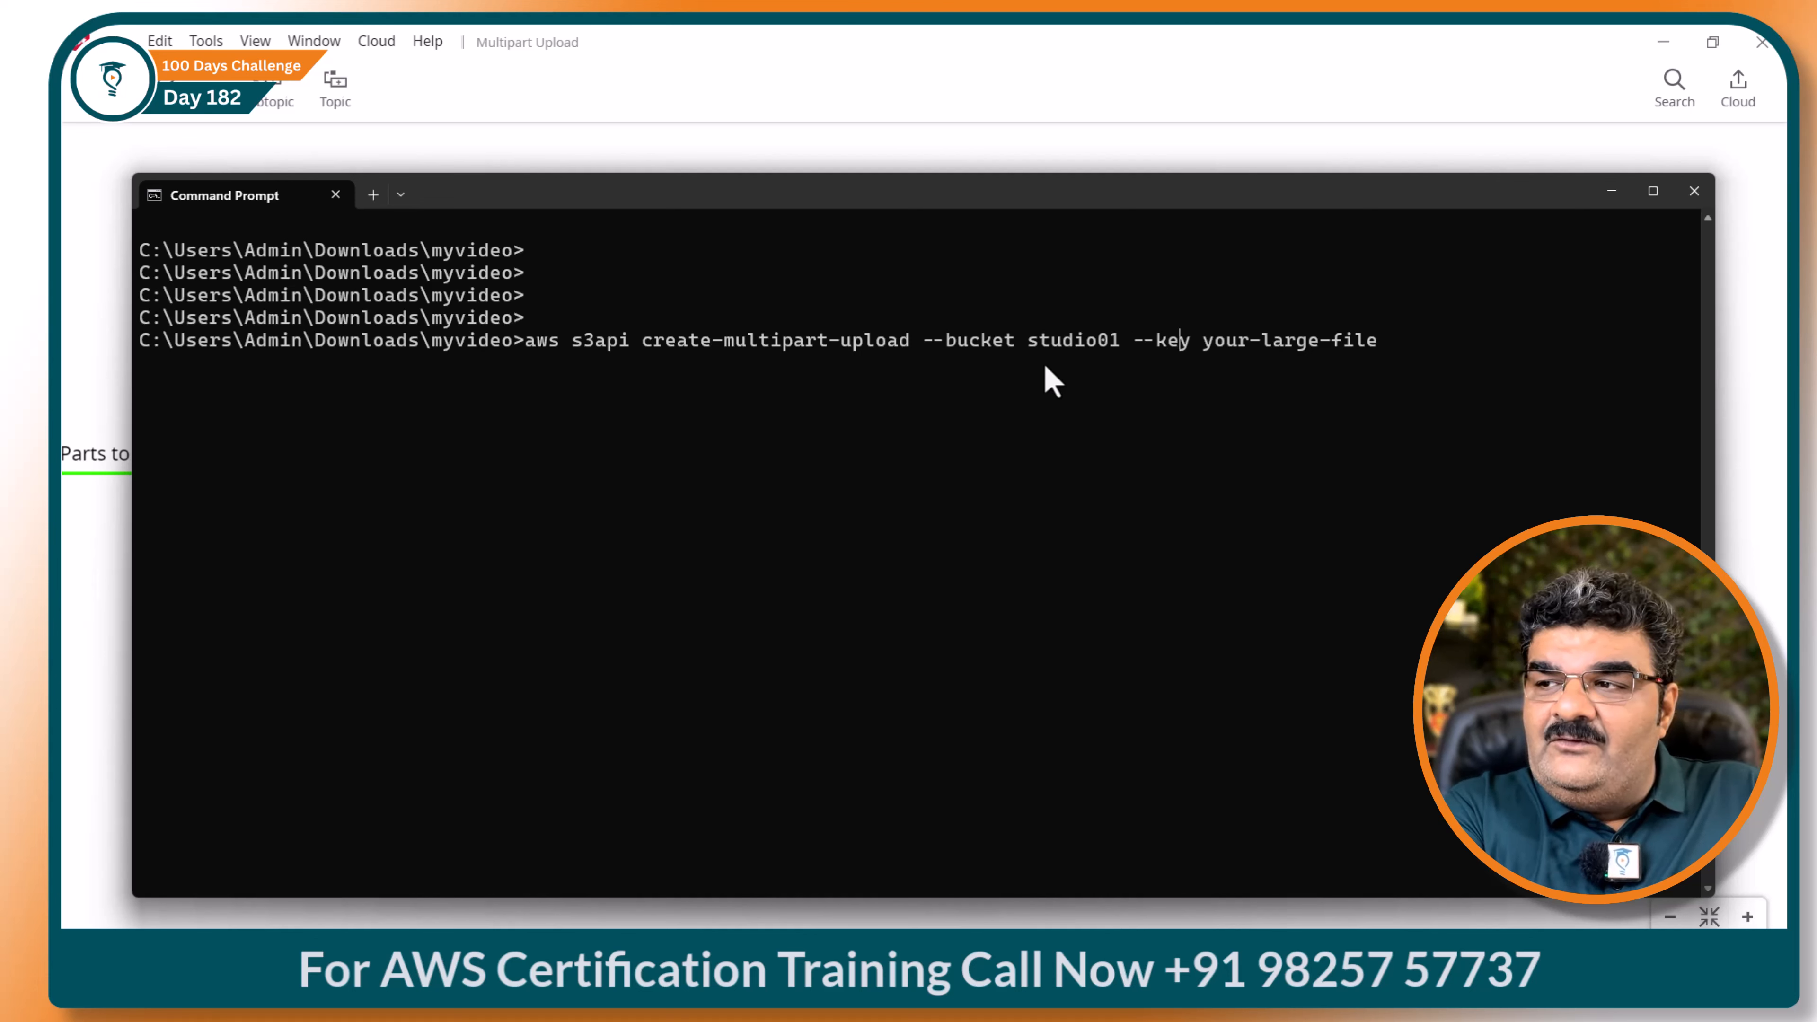
pyautogui.press('Delete')
pyautogui.press('Delete')
pyautogui.press('Delete')
pyautogui.press('Delete')
pyautogui.press('Delete')
pyautogui.press('Delete')
pyautogui.press('Delete')
pyautogui.press('Delete')
pyautogui.press('Delete')
pyautogui.press('Delete')
pyautogui.press('Delete')
pyautogui.press('Delete')
pyautogui.press('Delete')
pyautogui.press('Delete')
pyautogui.press('Delete')
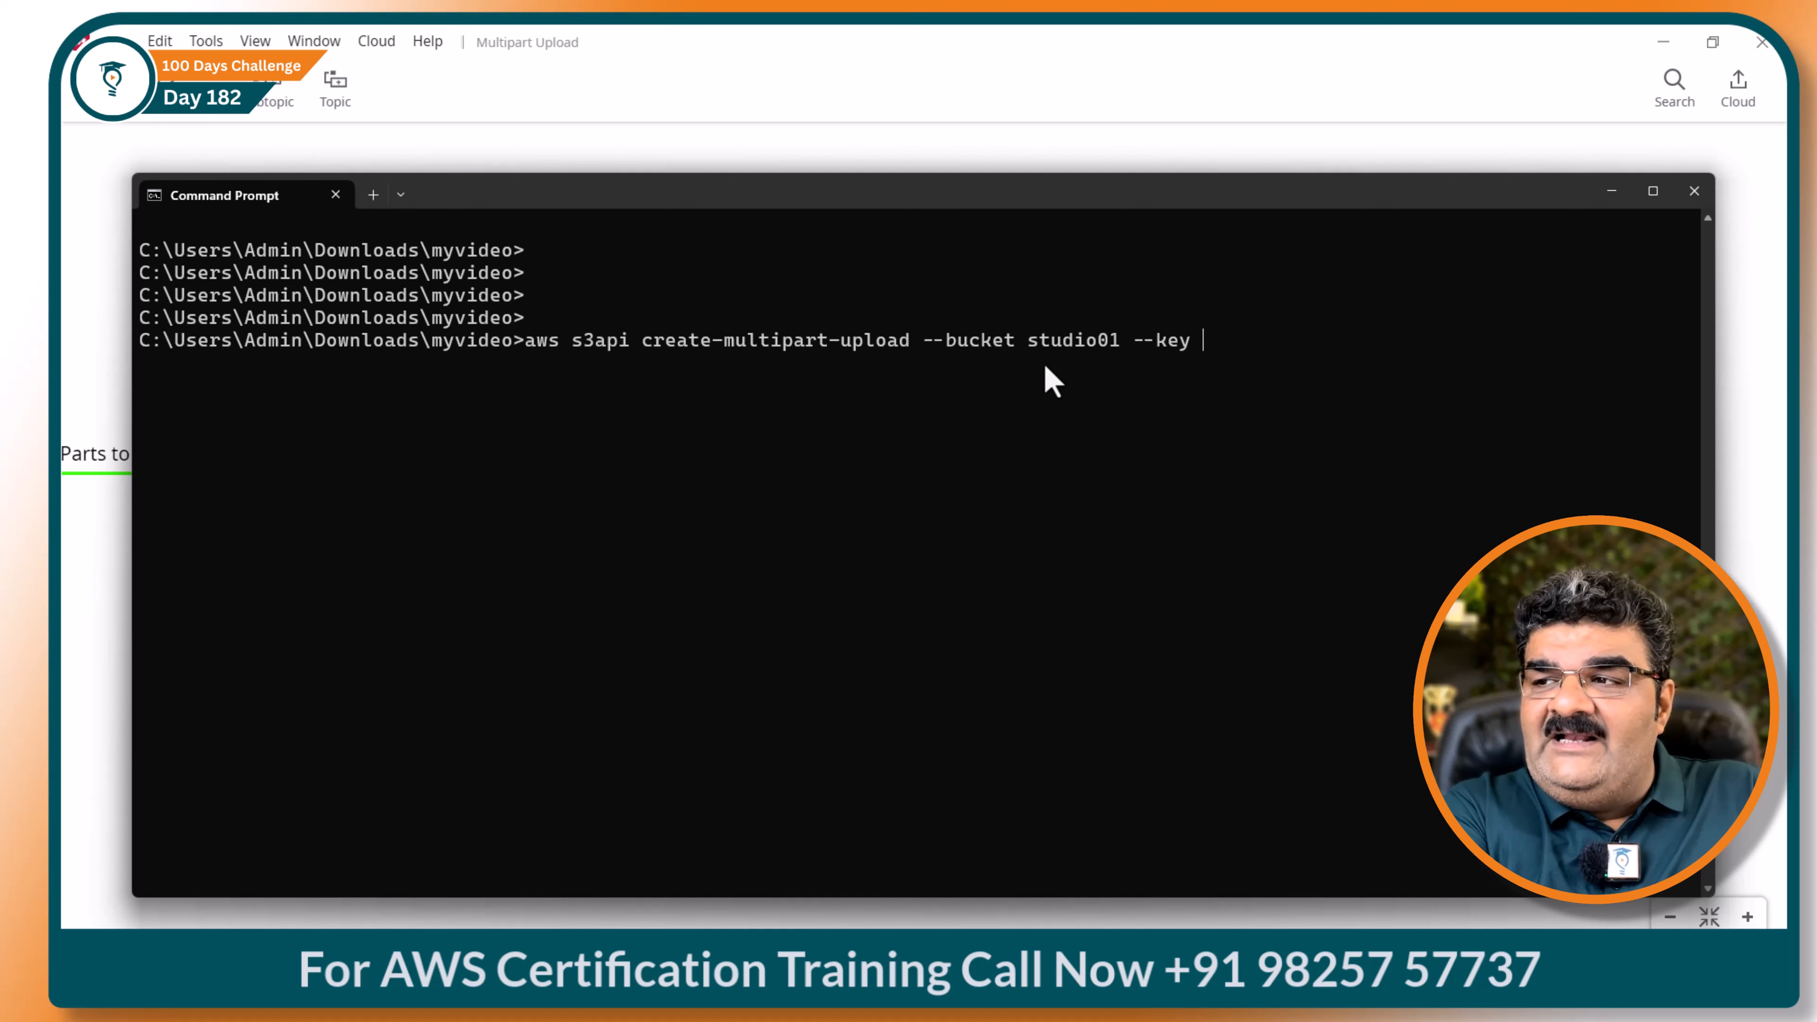
pyautogui.click(916, 967)
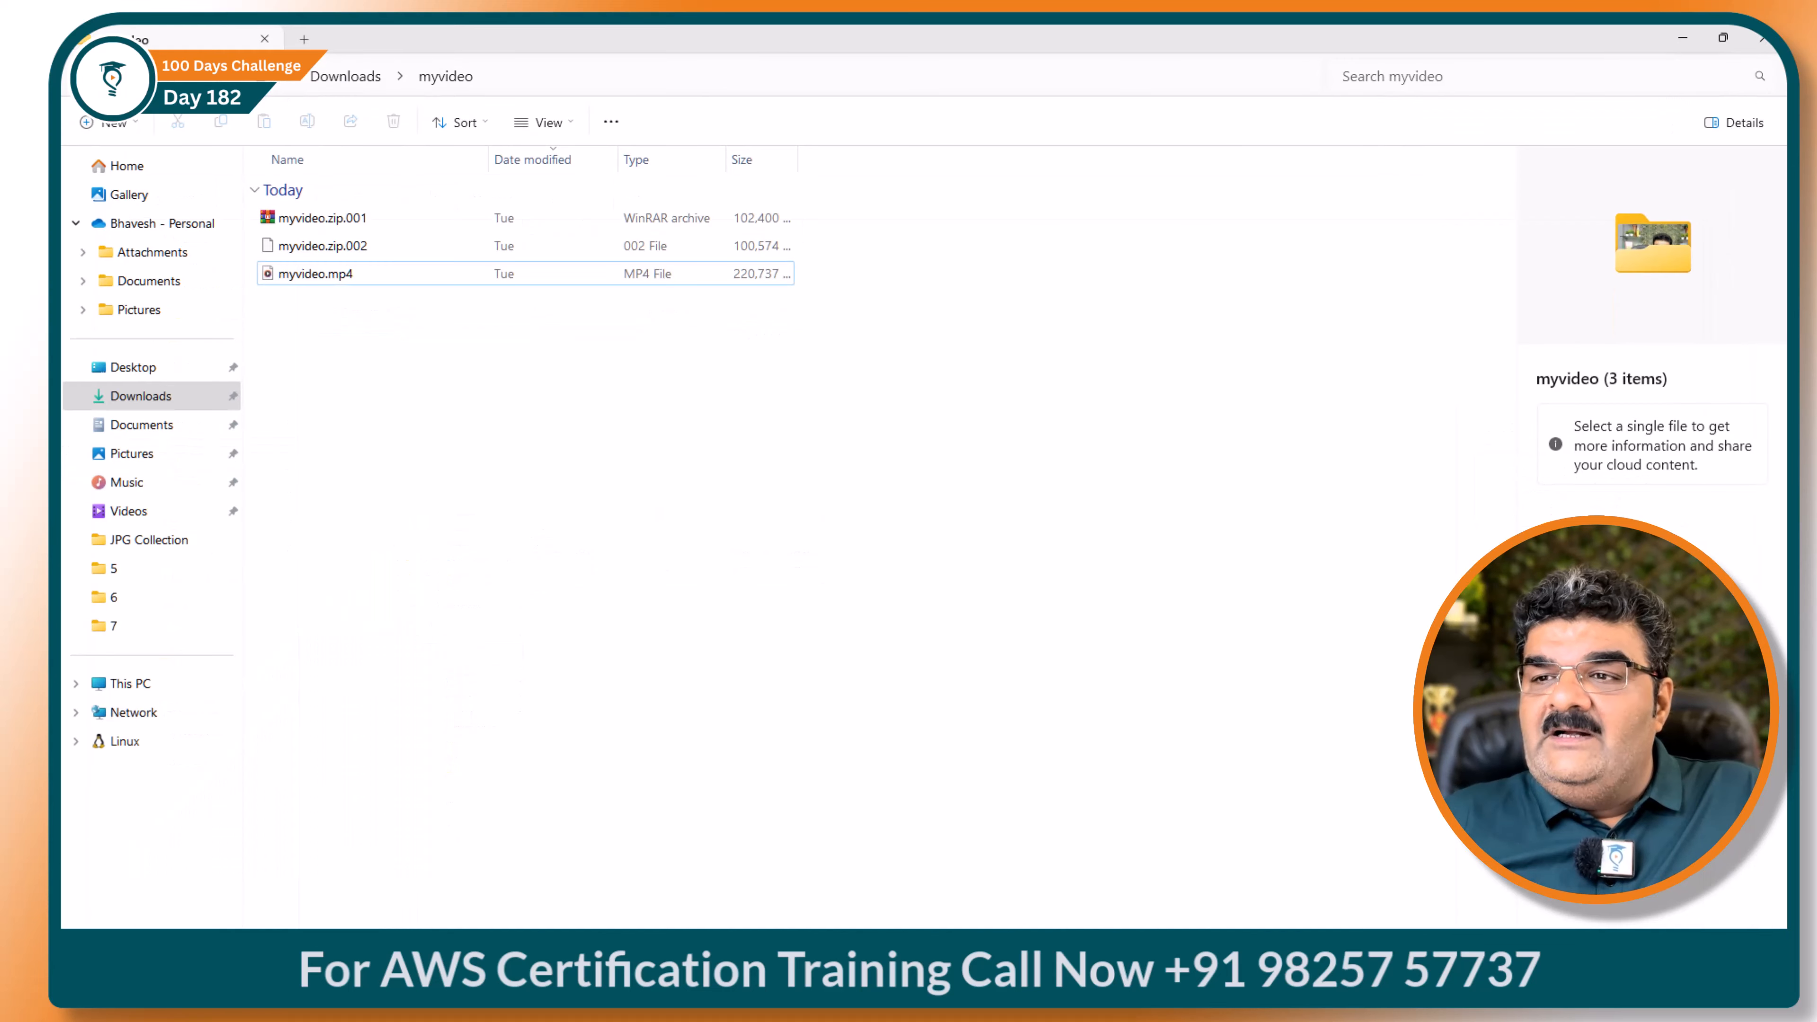
pyautogui.click(326, 283)
pyautogui.press('F2')
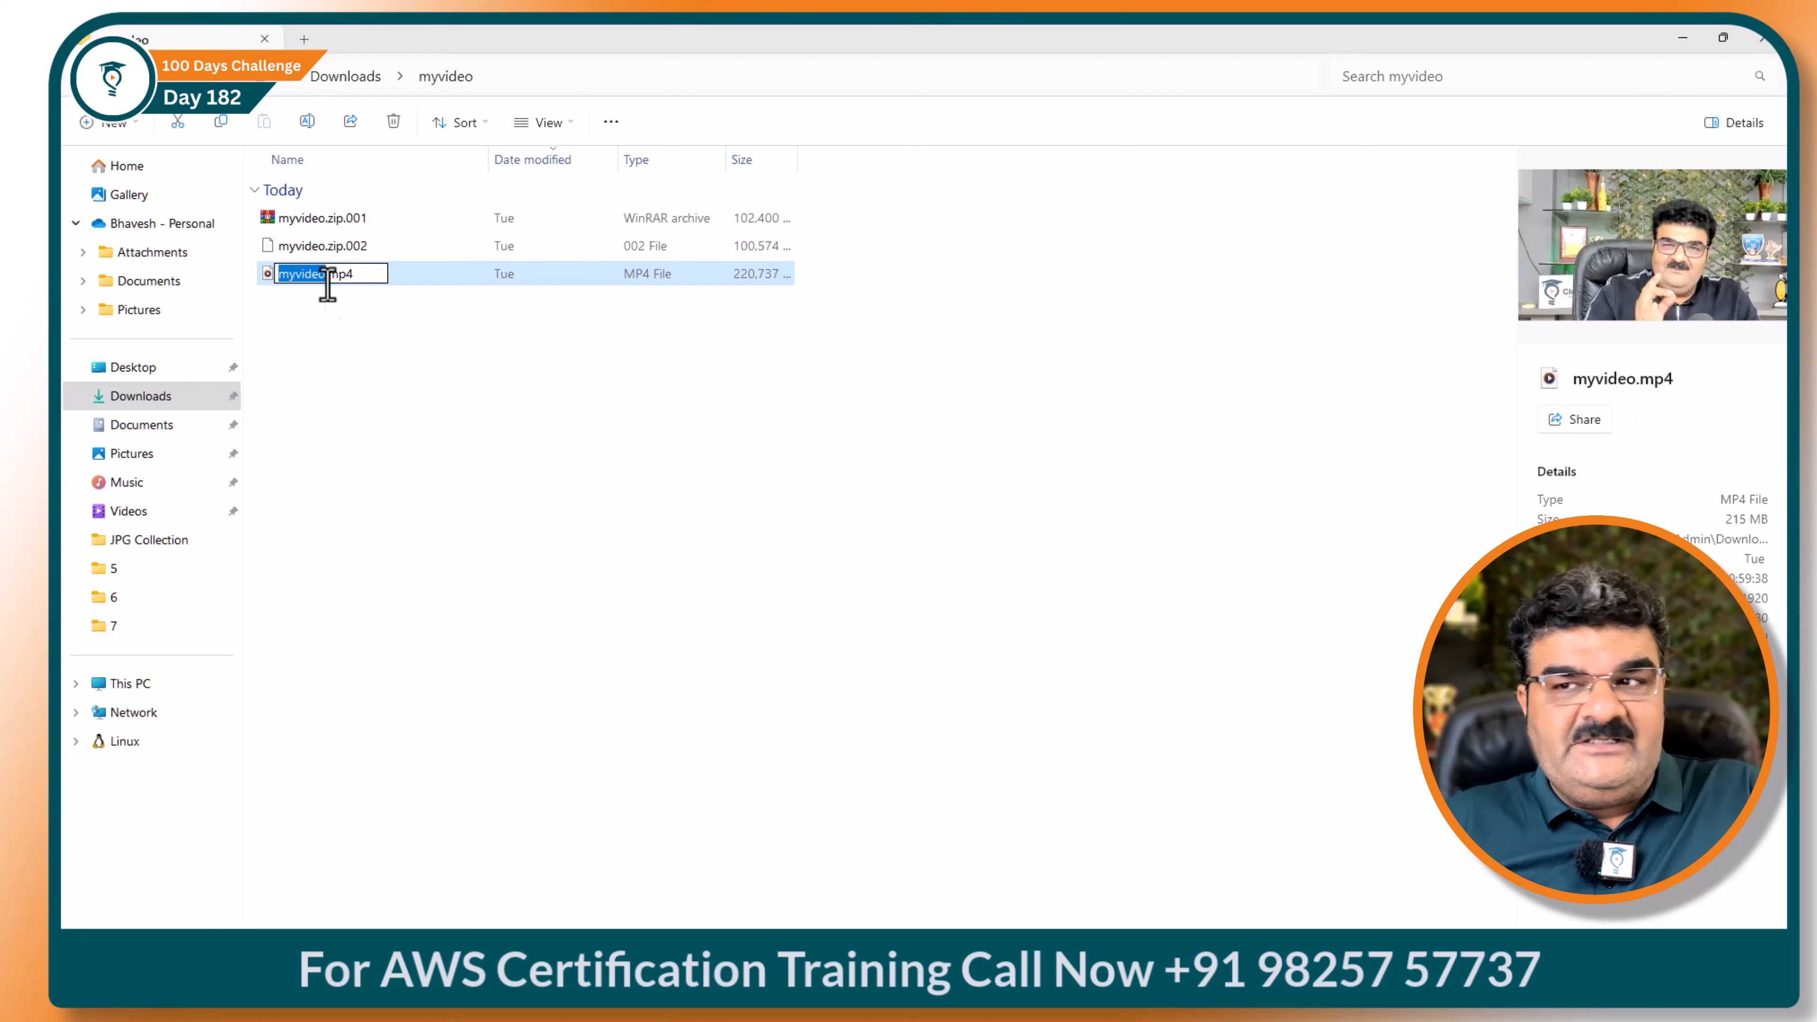
pyautogui.moveTo(368, 278); pyautogui.dragTo(254, 294)
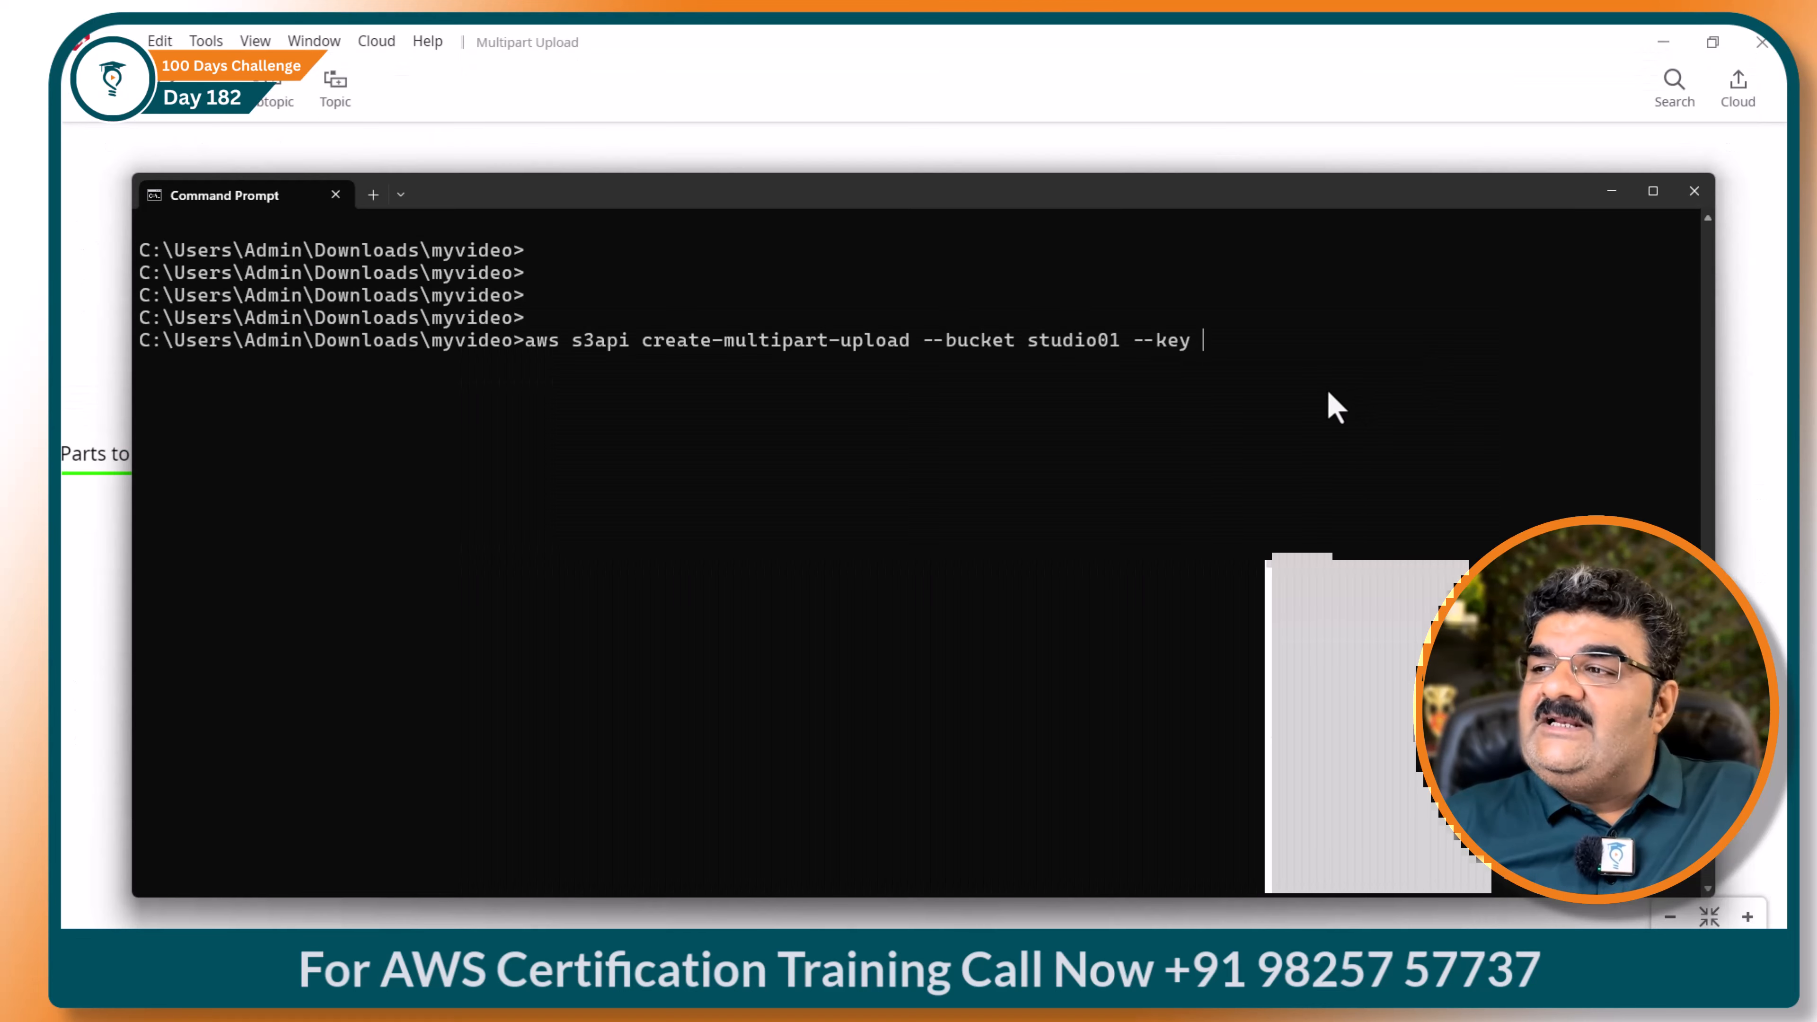
pyautogui.write('myvideo.mp4')
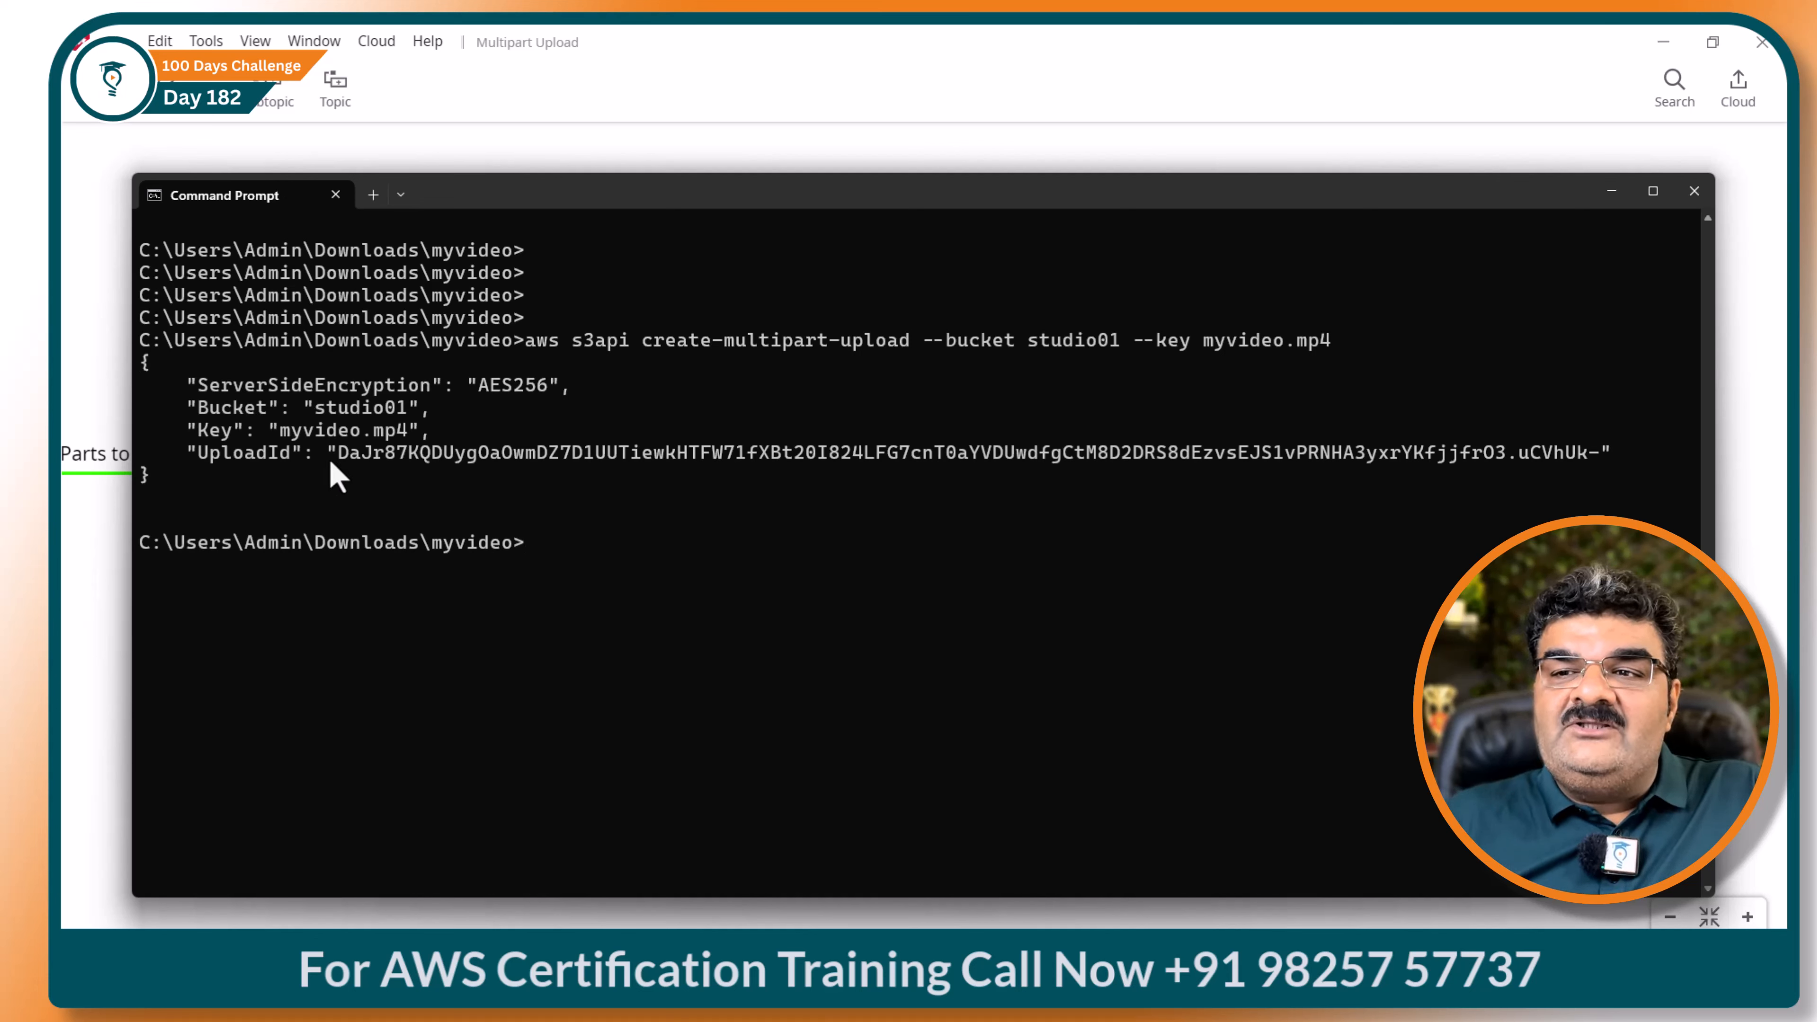
# Copy the UploadId value from the command's response, paste it into an empty Notepad document and minimize Notepad.
pyautogui.moveTo(328, 453); pyautogui.dragTo(894, 456)
pyautogui.moveTo(1510, 454); pyautogui.dragTo(1606, 454)
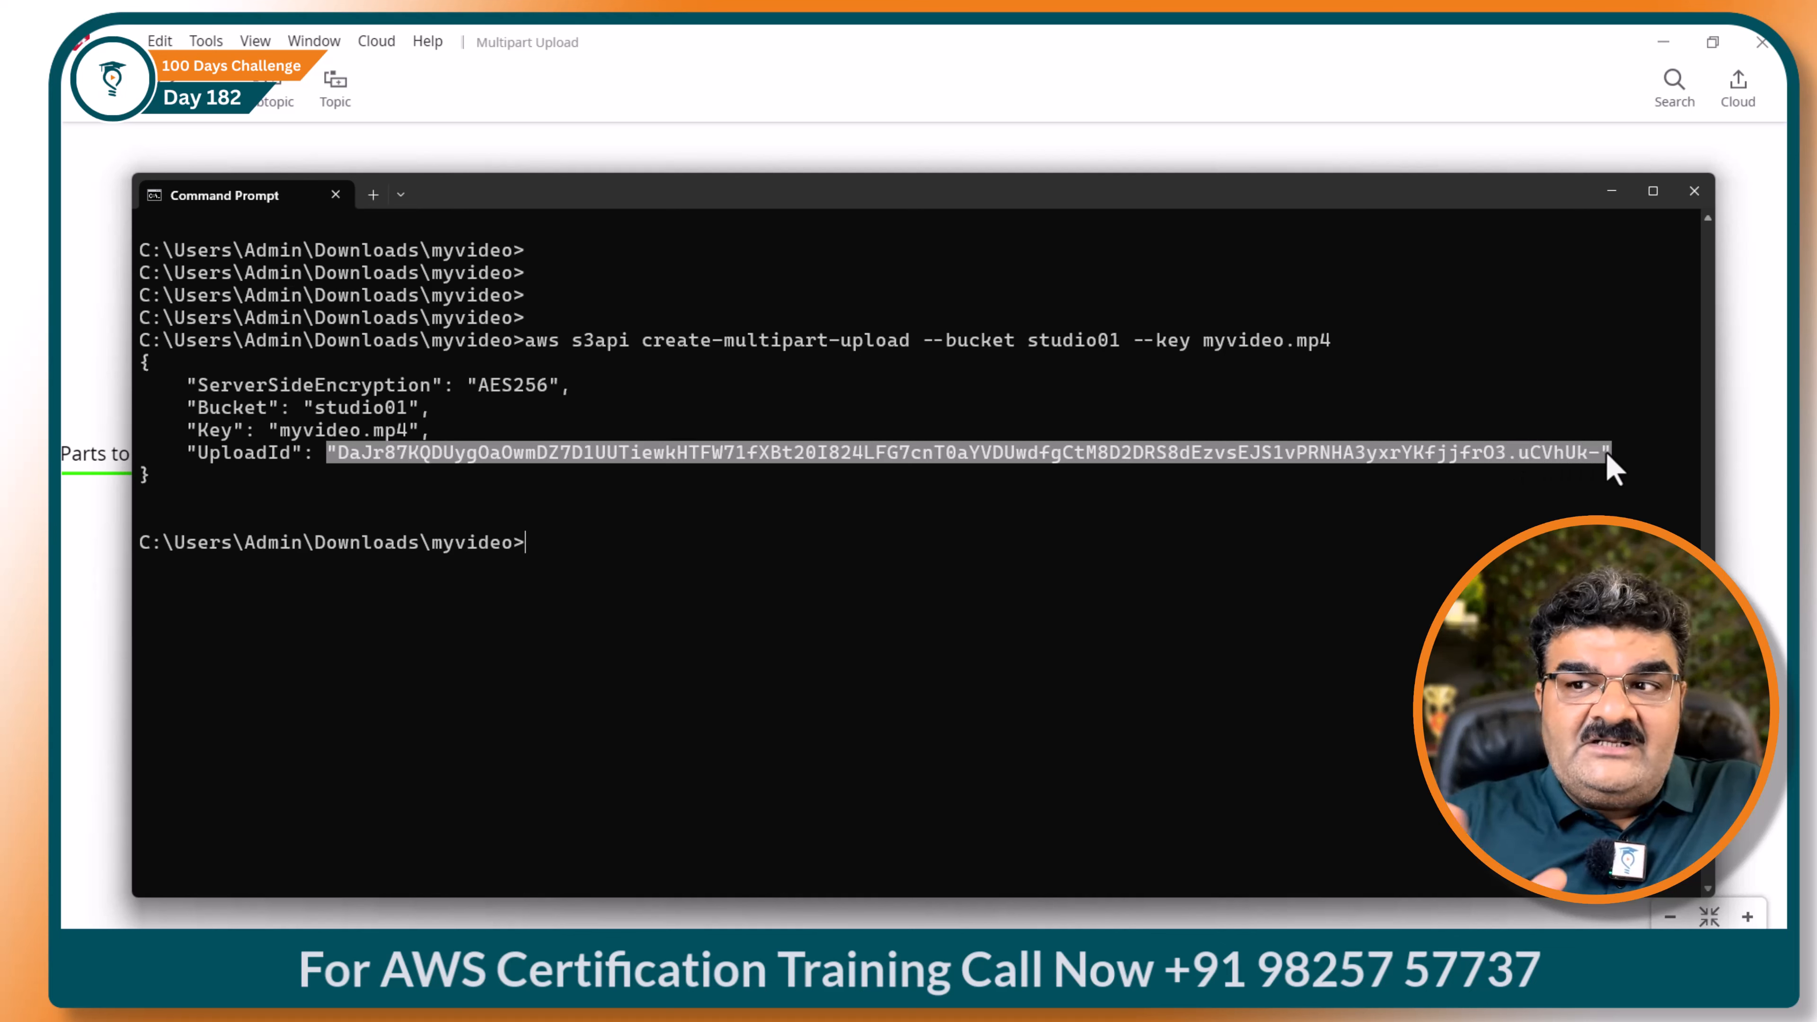
pyautogui.hotkey('ctrl', 'c')
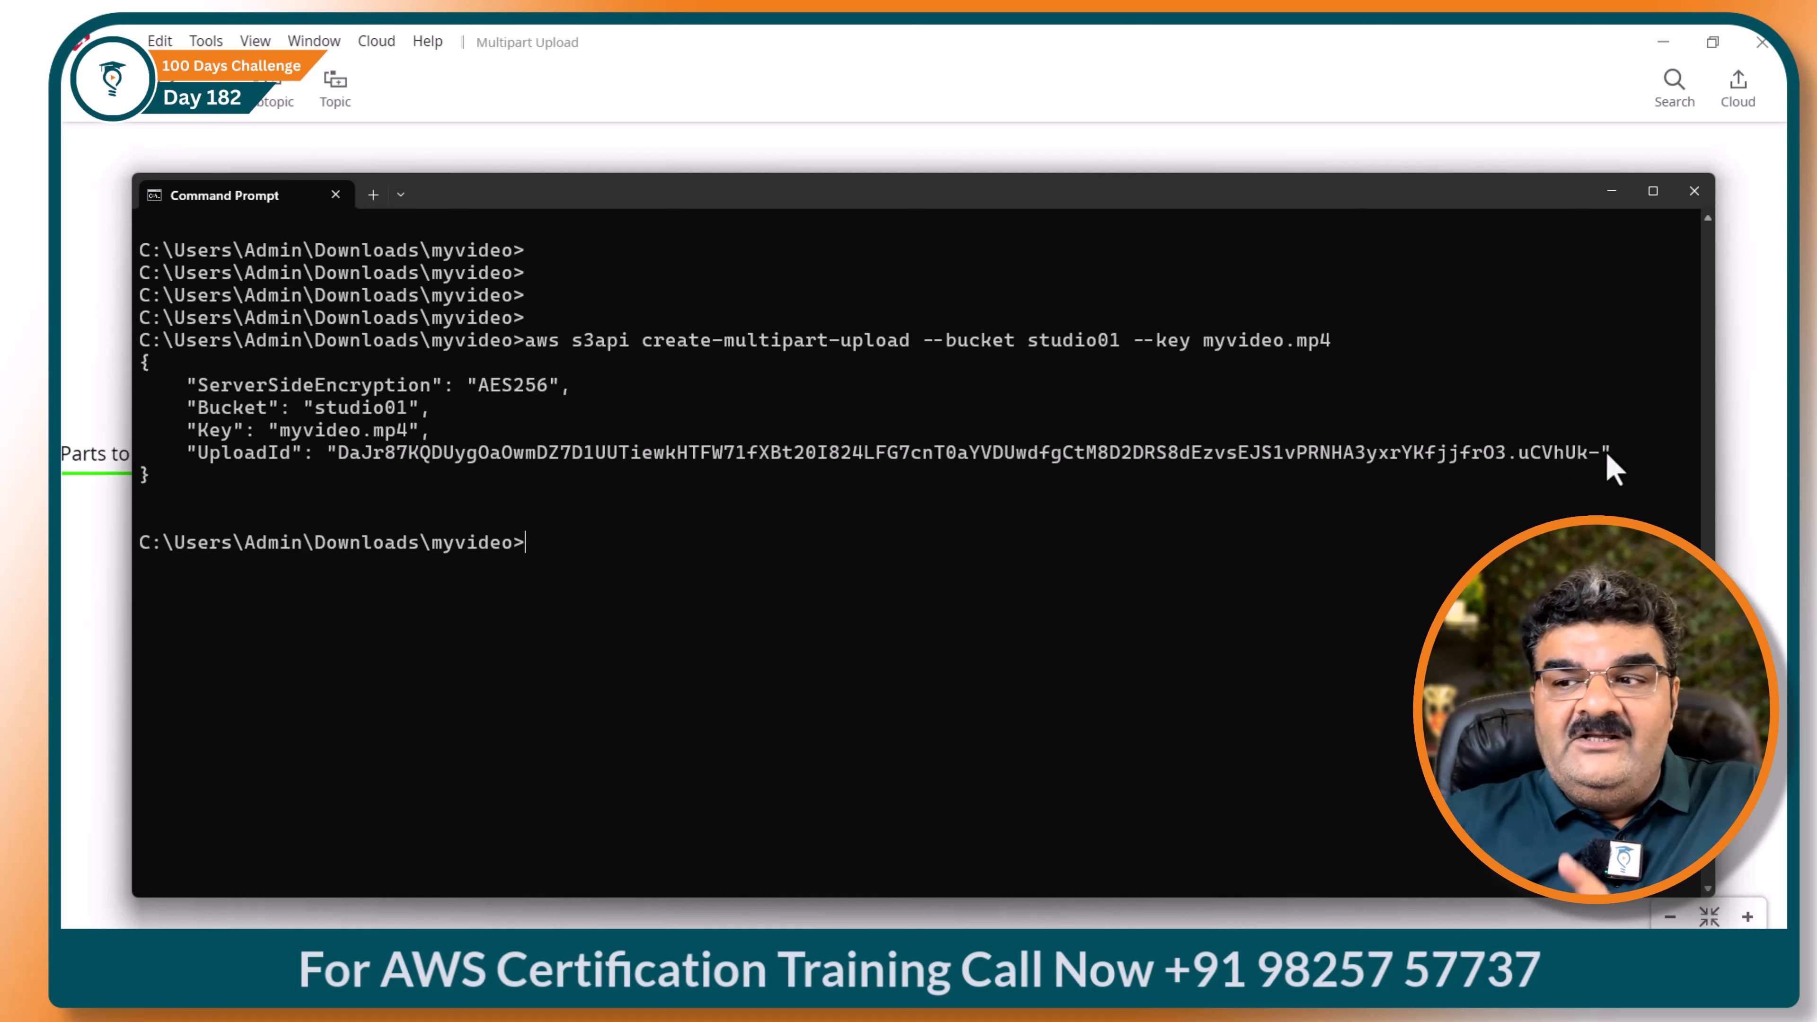
pyautogui.hotkey('alt', 'Tab')
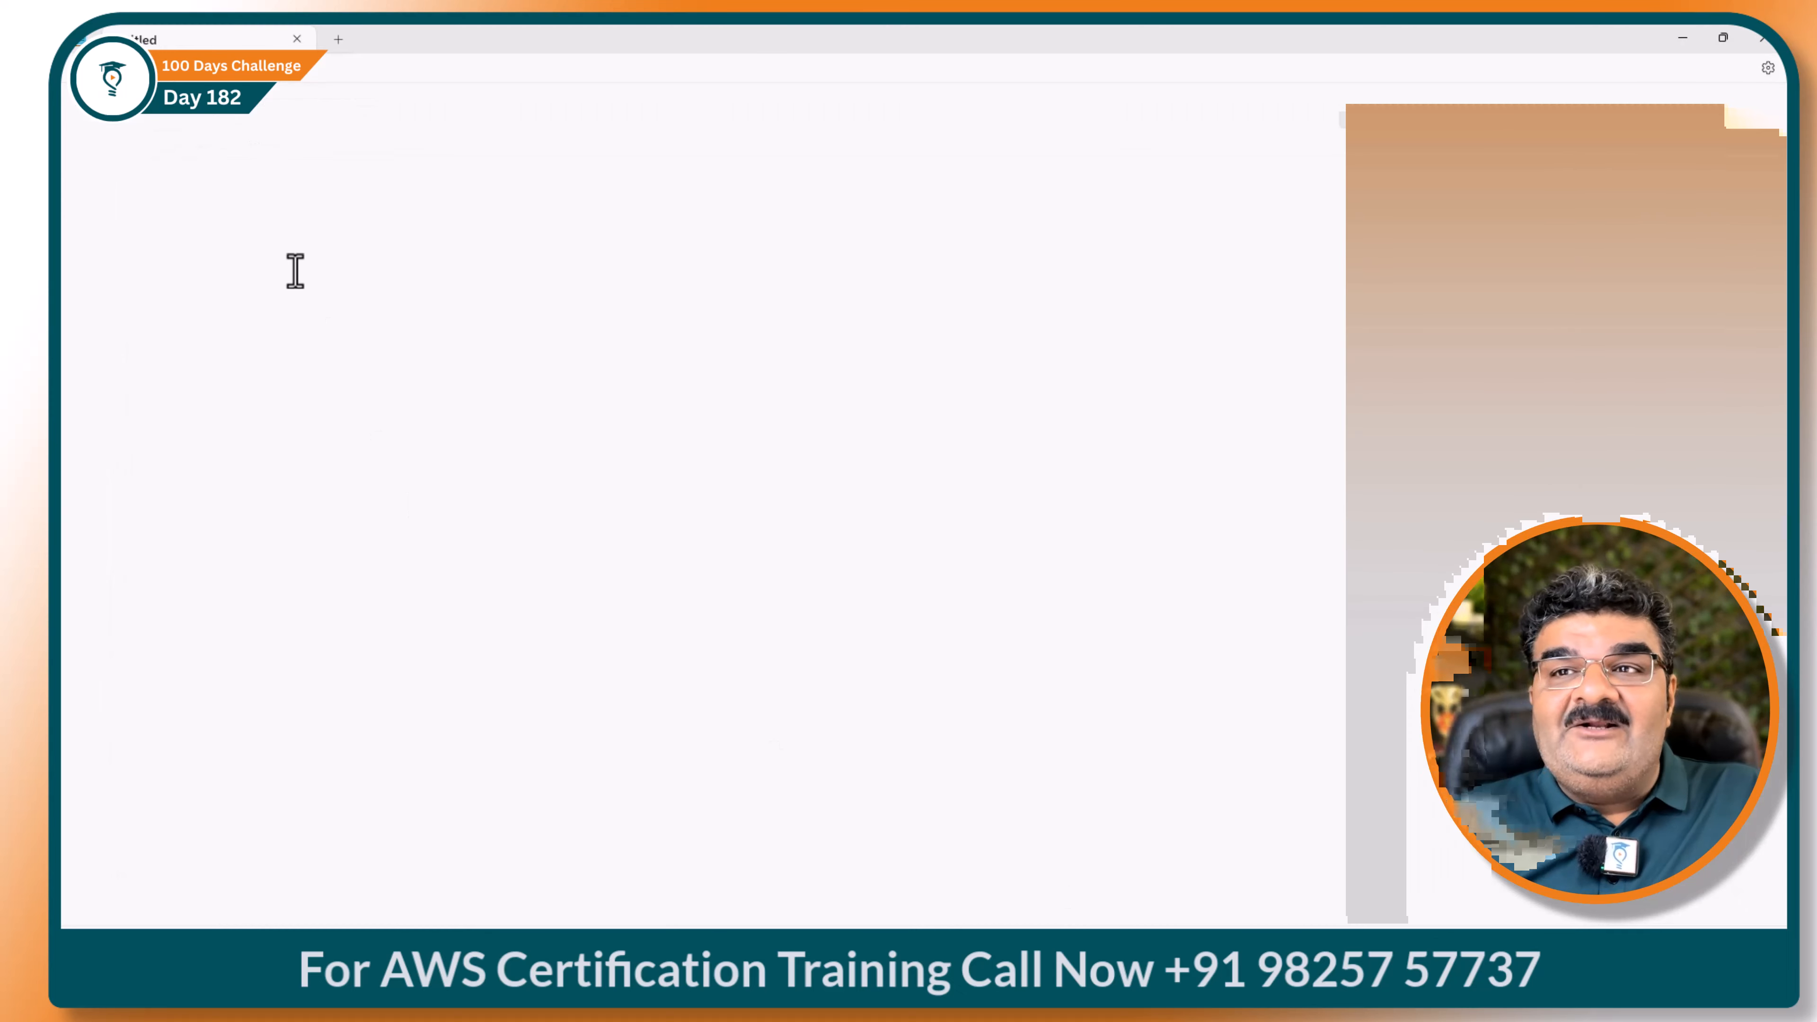
pyautogui.hotkey('ctrl', 'v')
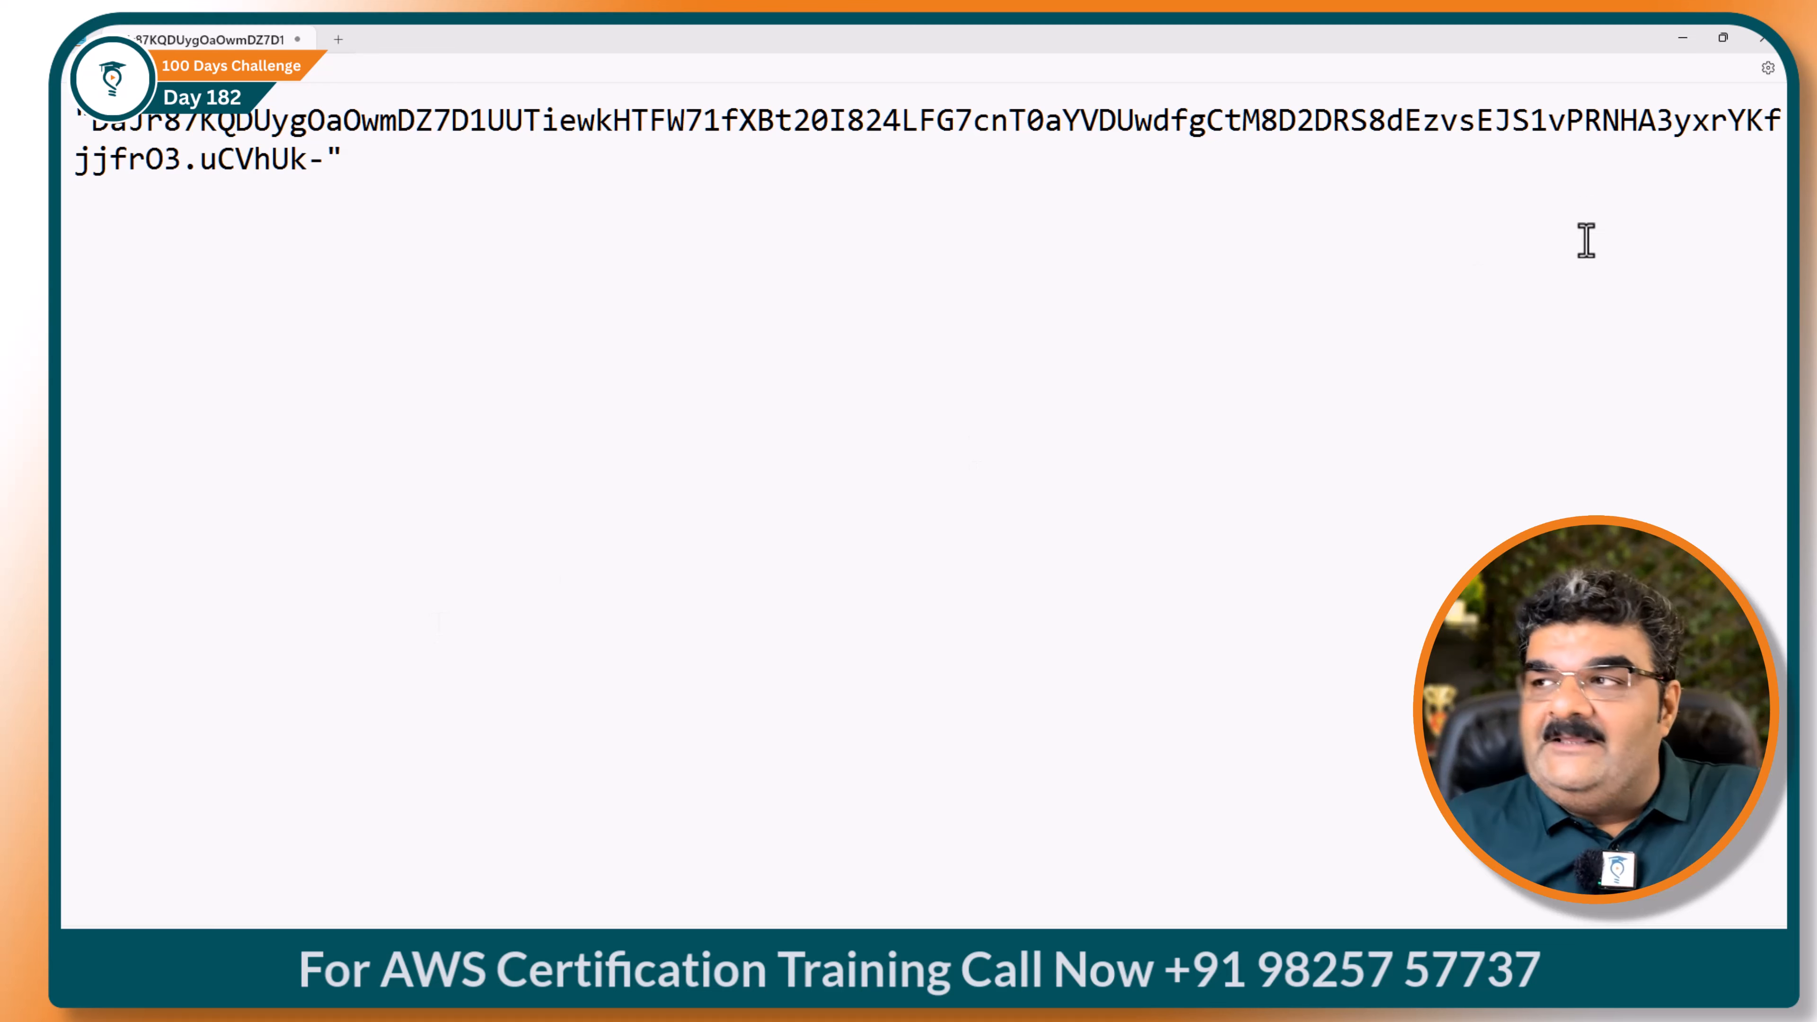
pyautogui.click(1683, 39)
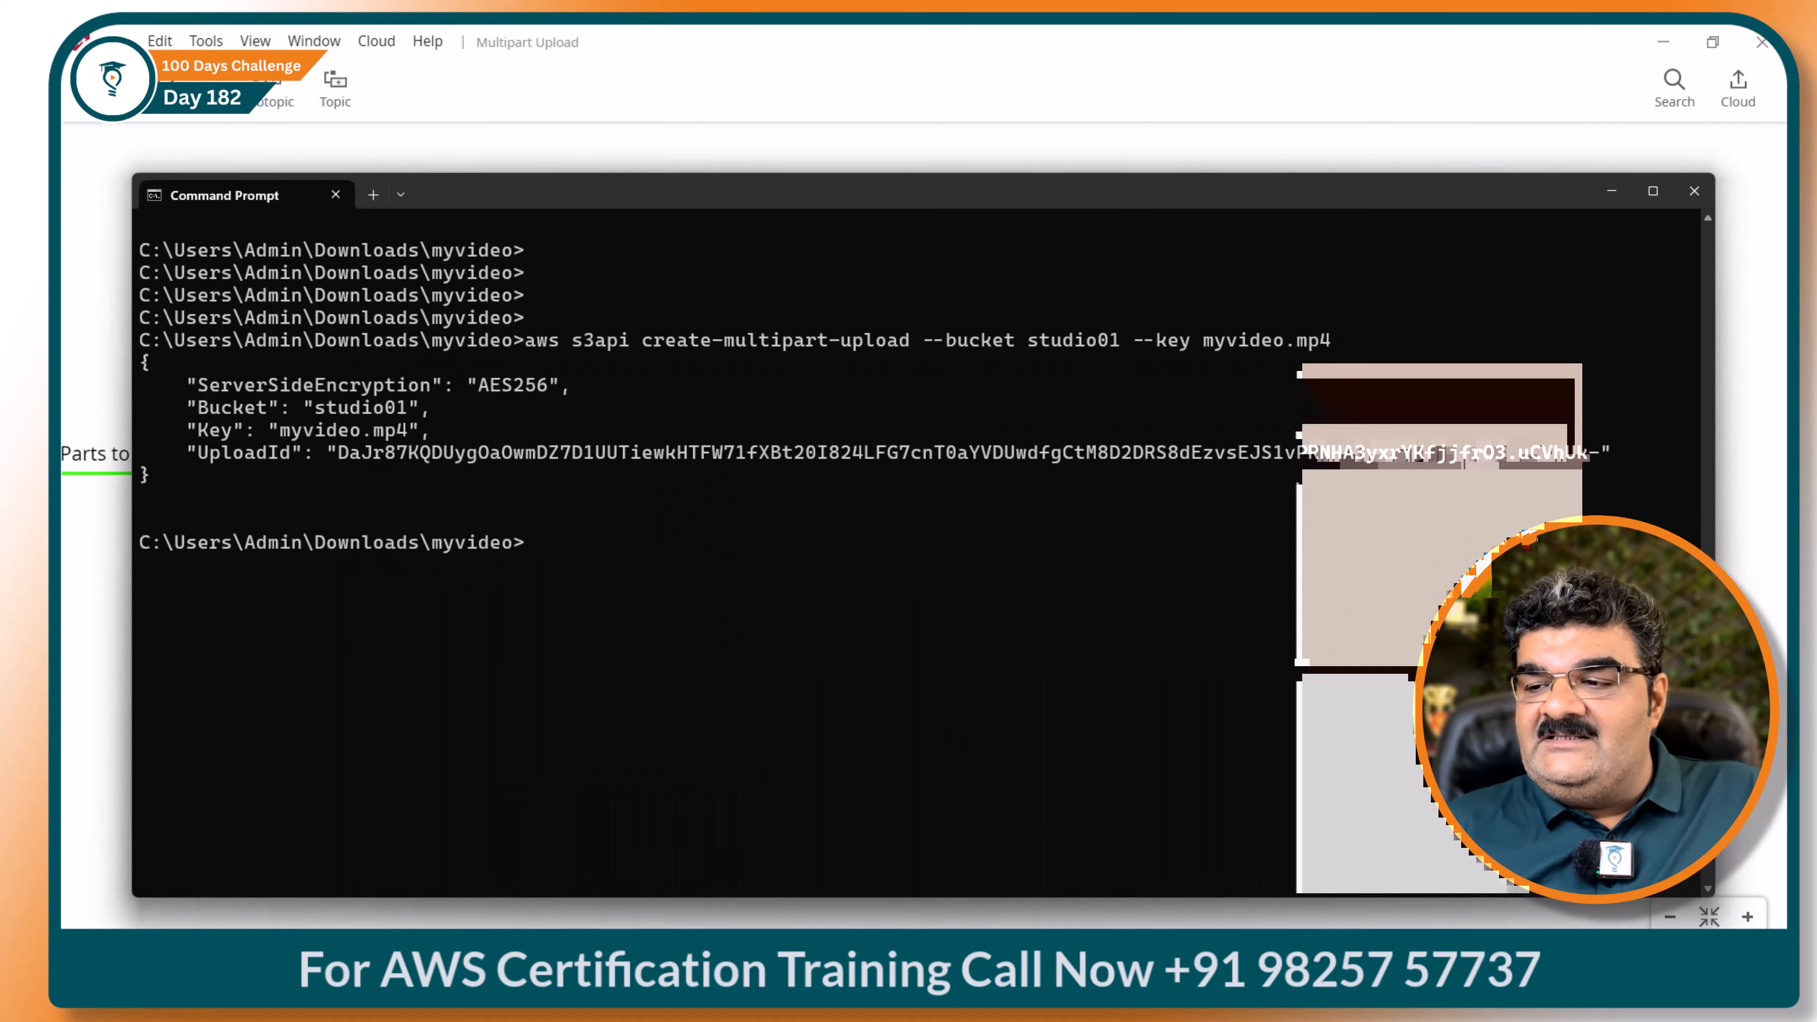
# Return to the mind map and expand "Upload Each Part" with both subtopics to read the upload-part commands and ETag note.
pyautogui.click(1116, 977)
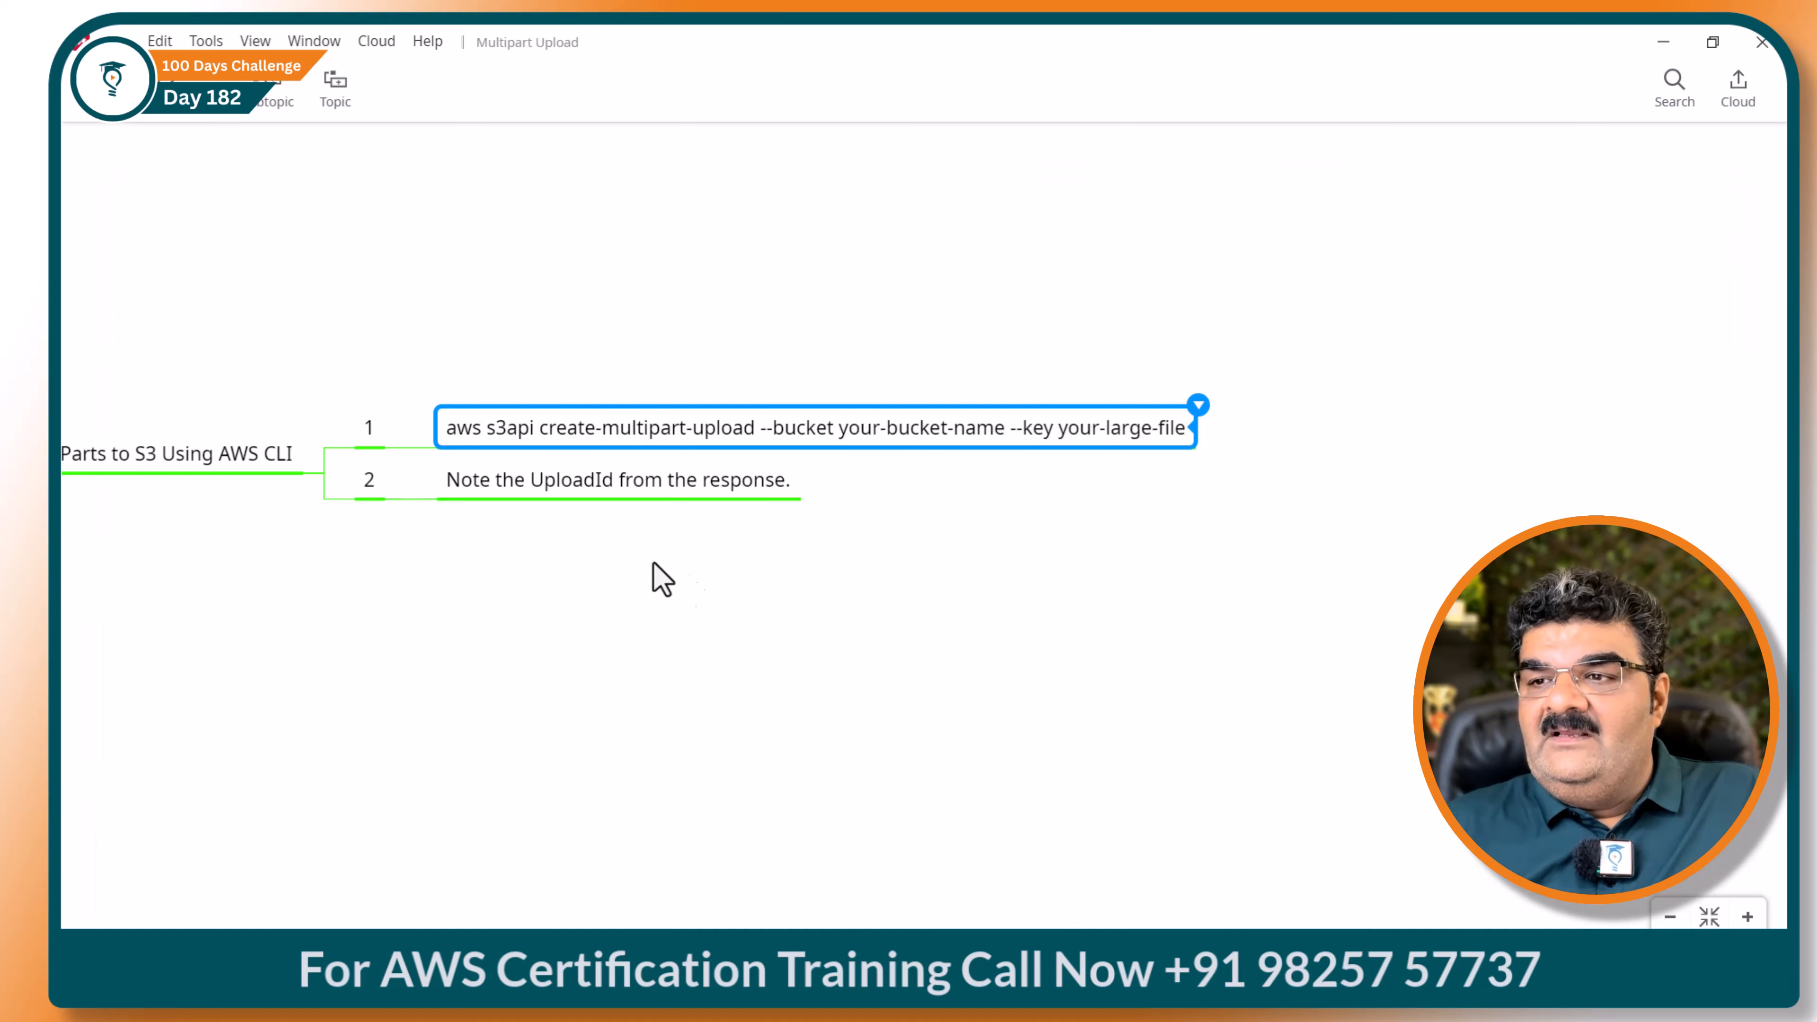
pyautogui.moveTo(245, 586); pyautogui.dragTo(554, 593)
pyautogui.click(177, 561)
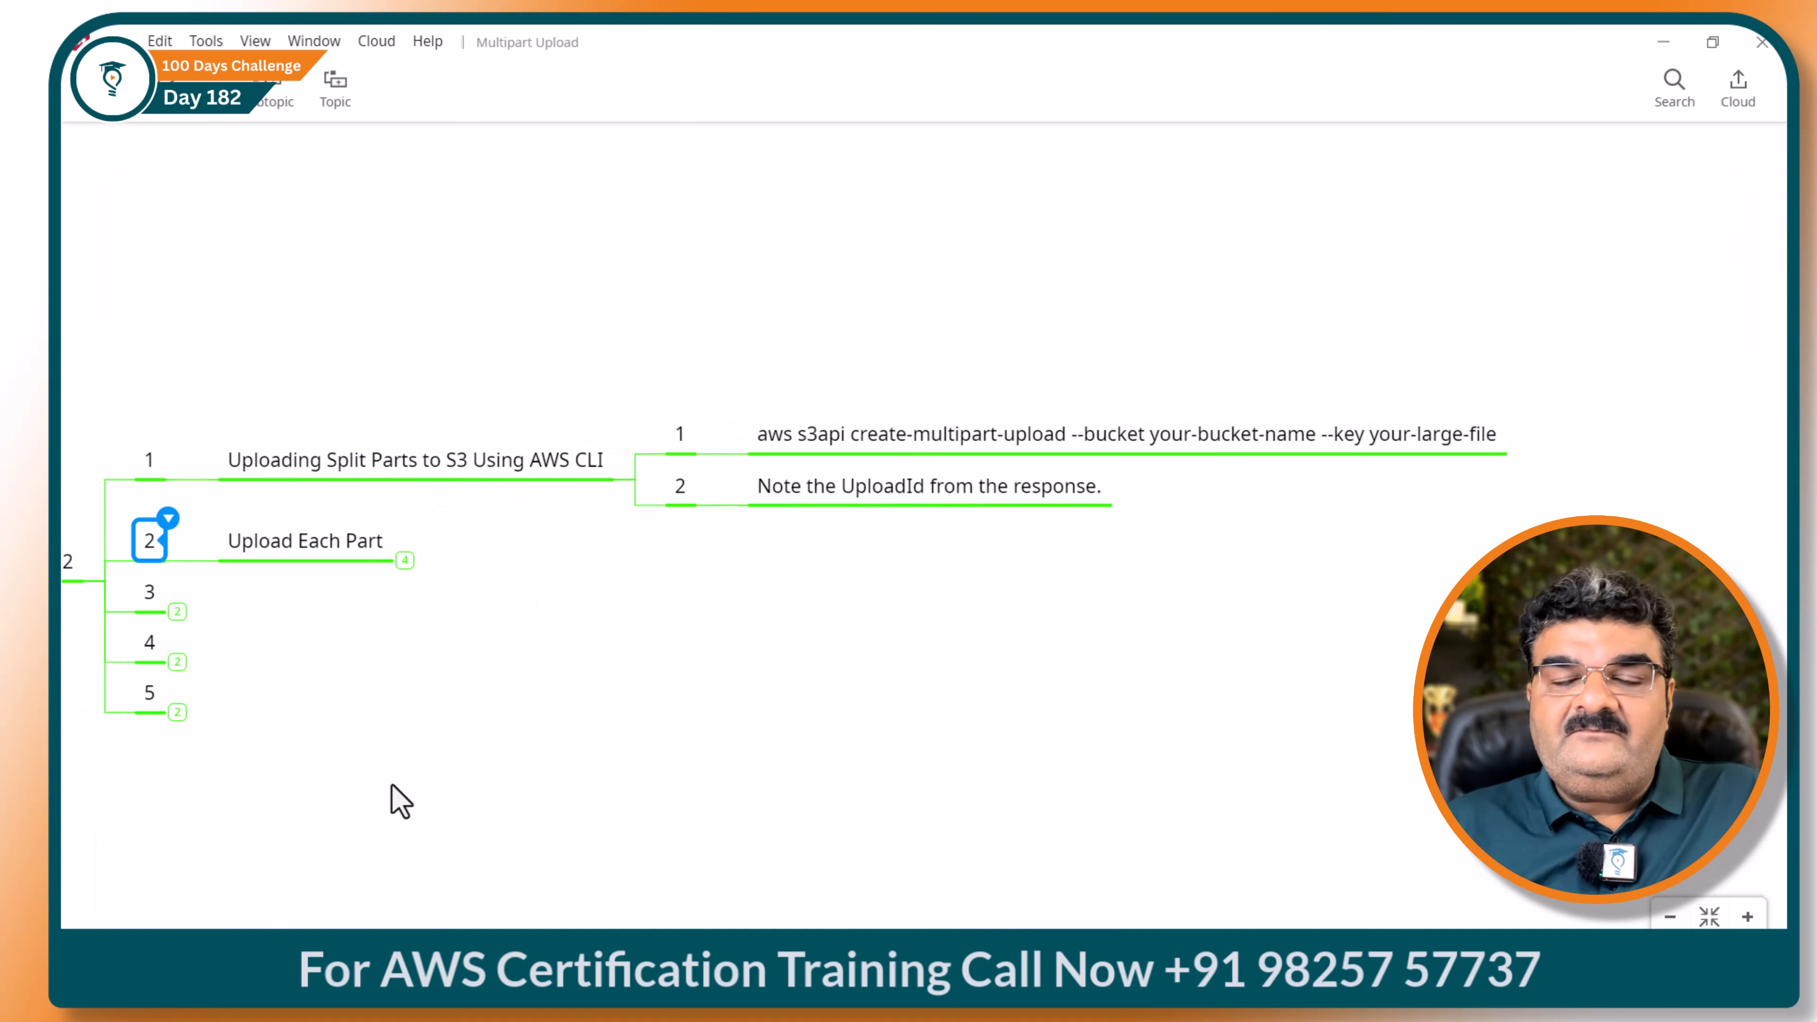
pyautogui.click(405, 560)
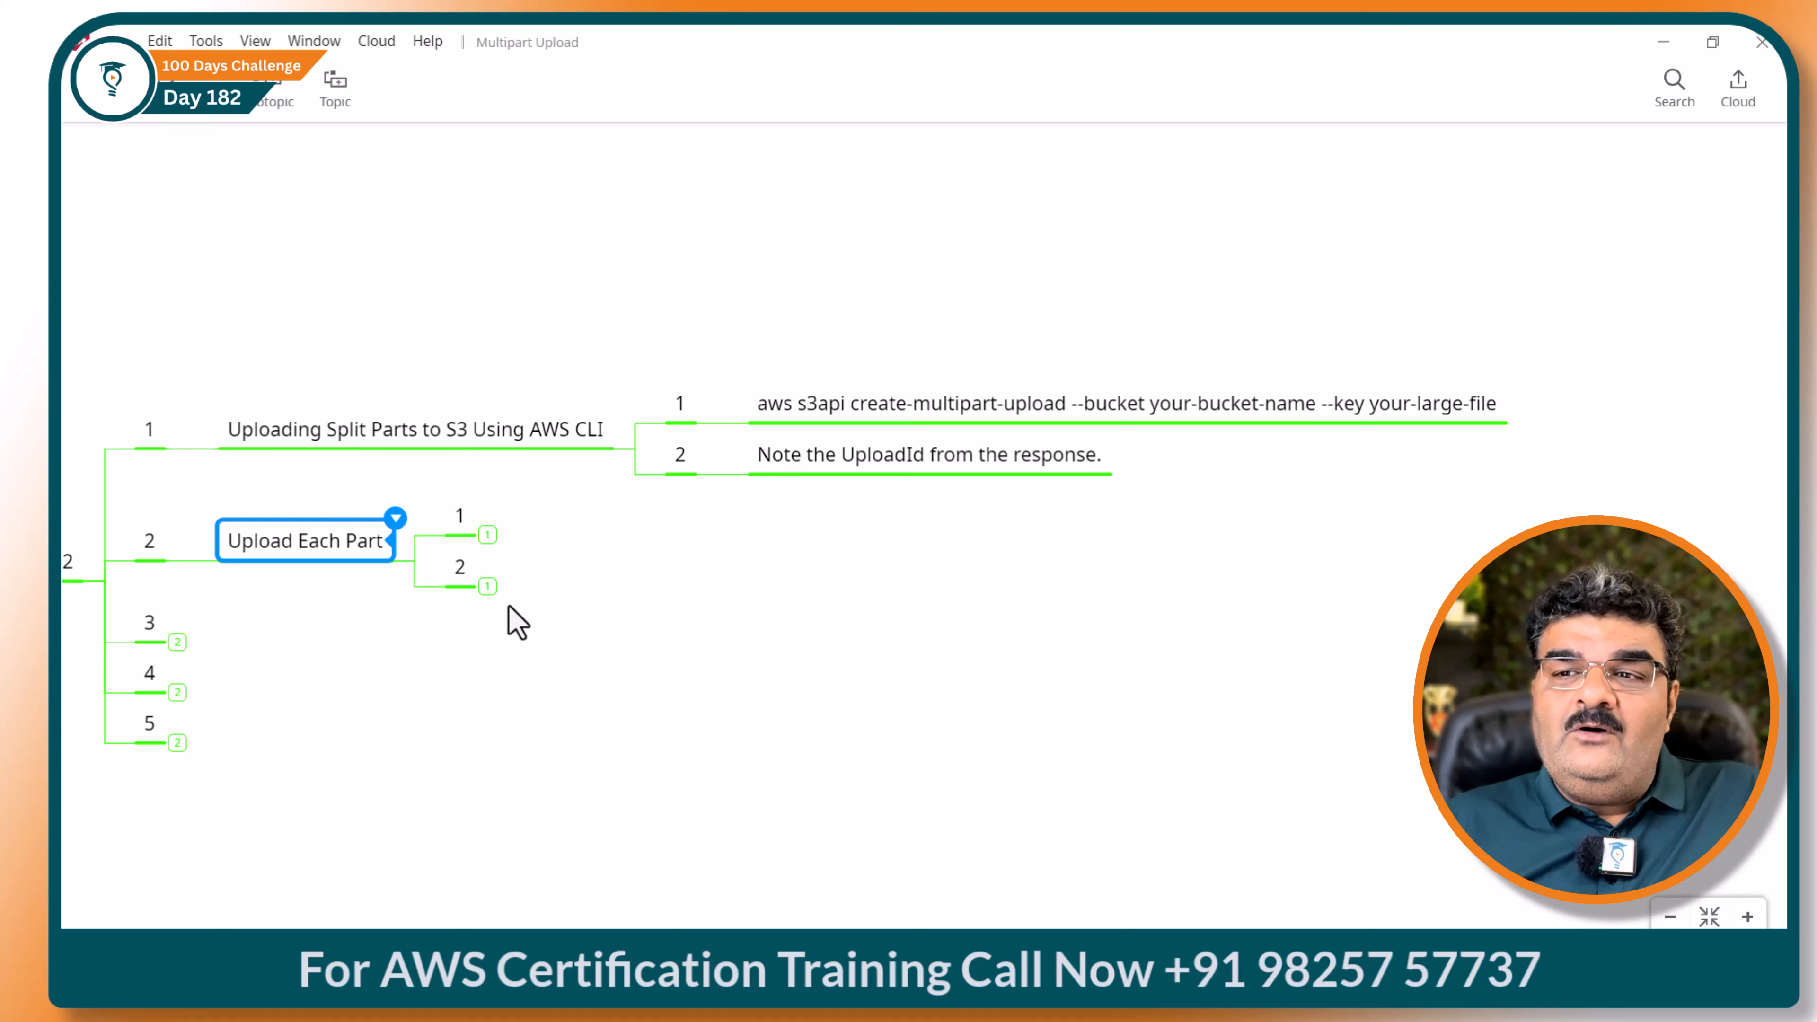
pyautogui.click(494, 537)
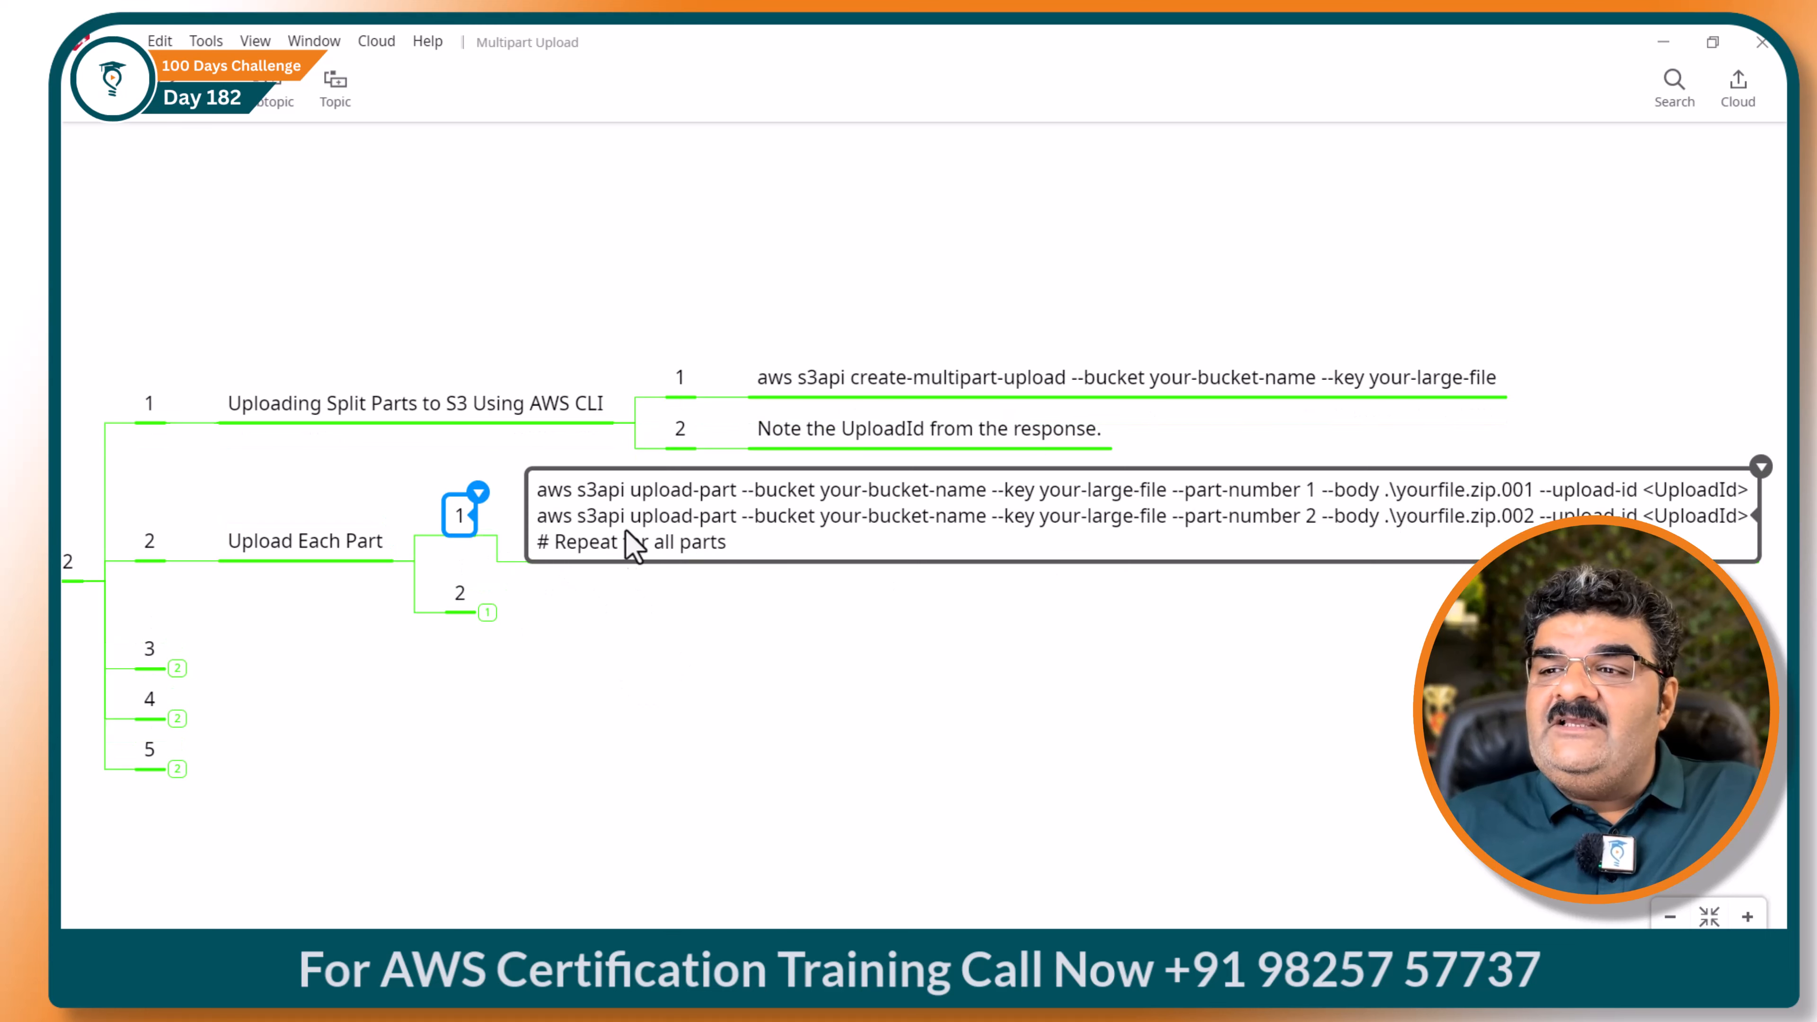
pyautogui.click(487, 613)
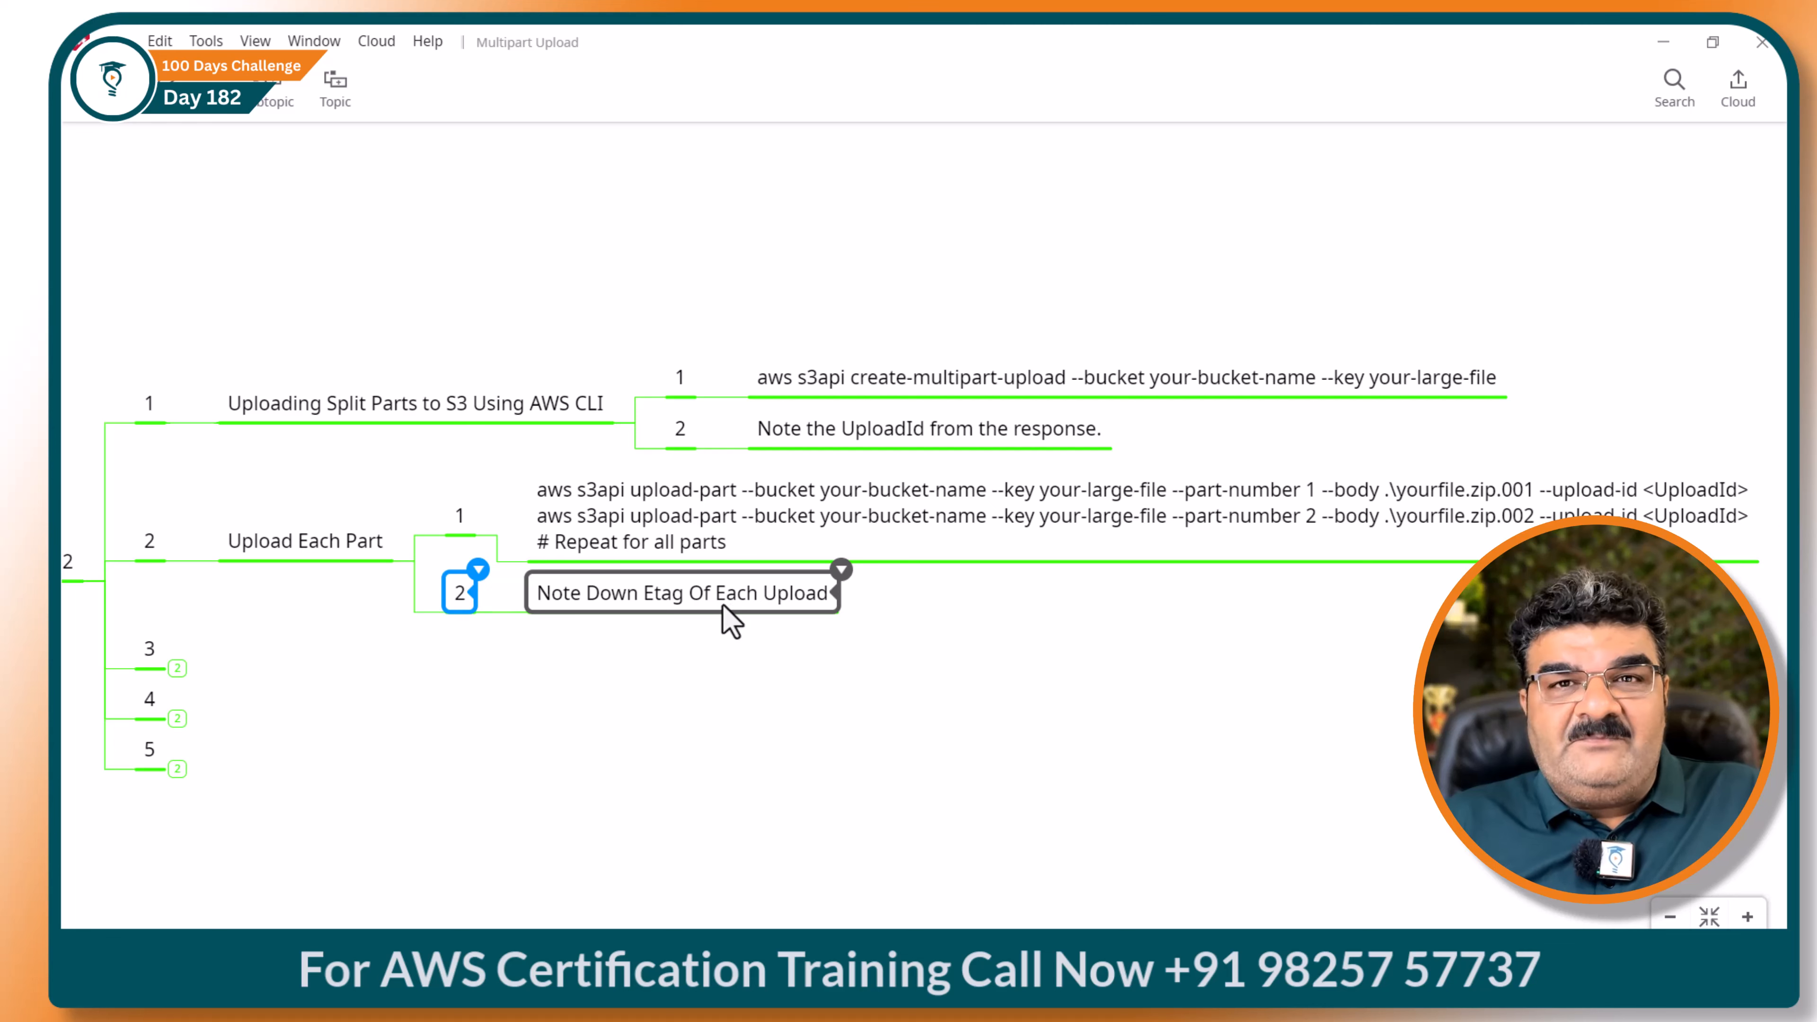
# Copy the part-number 1 upload-part command from the mind map's "Upload Each Part" topic and paste it at the Command Prompt.
pyautogui.doubleClick(556, 491)
pyautogui.click(553, 489)
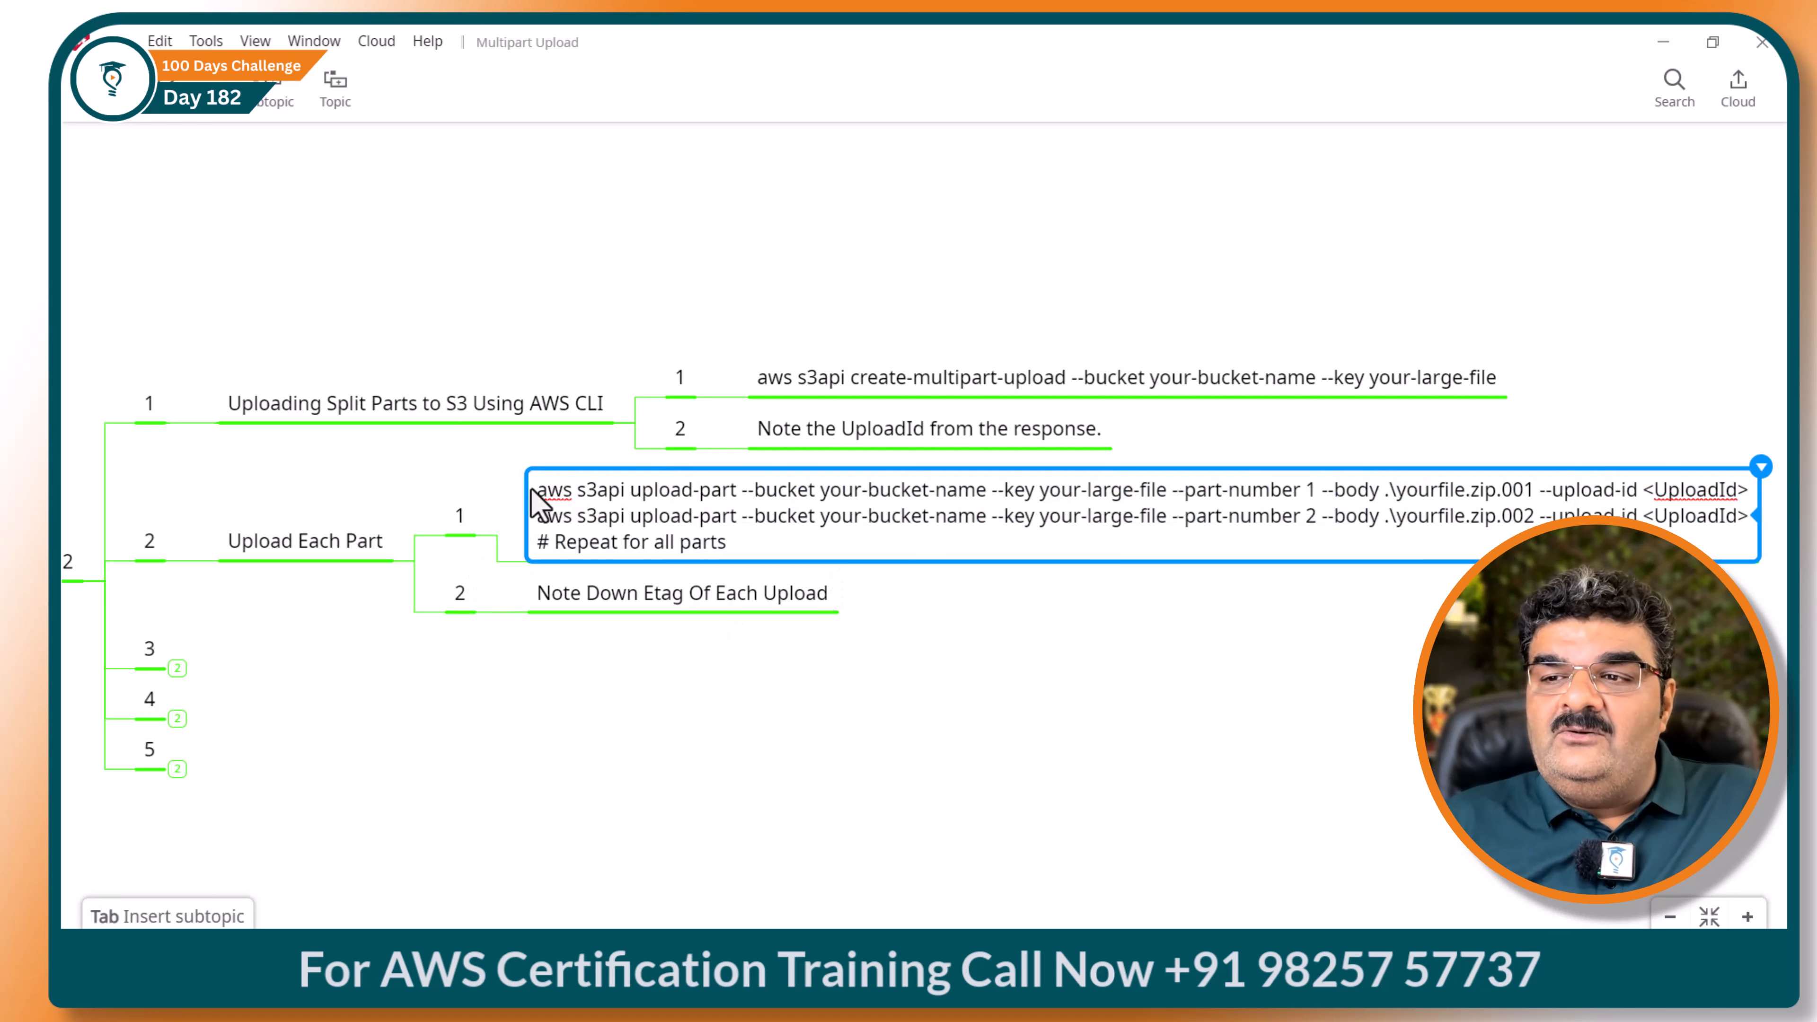
pyautogui.moveTo(538, 491); pyautogui.dragTo(1745, 493)
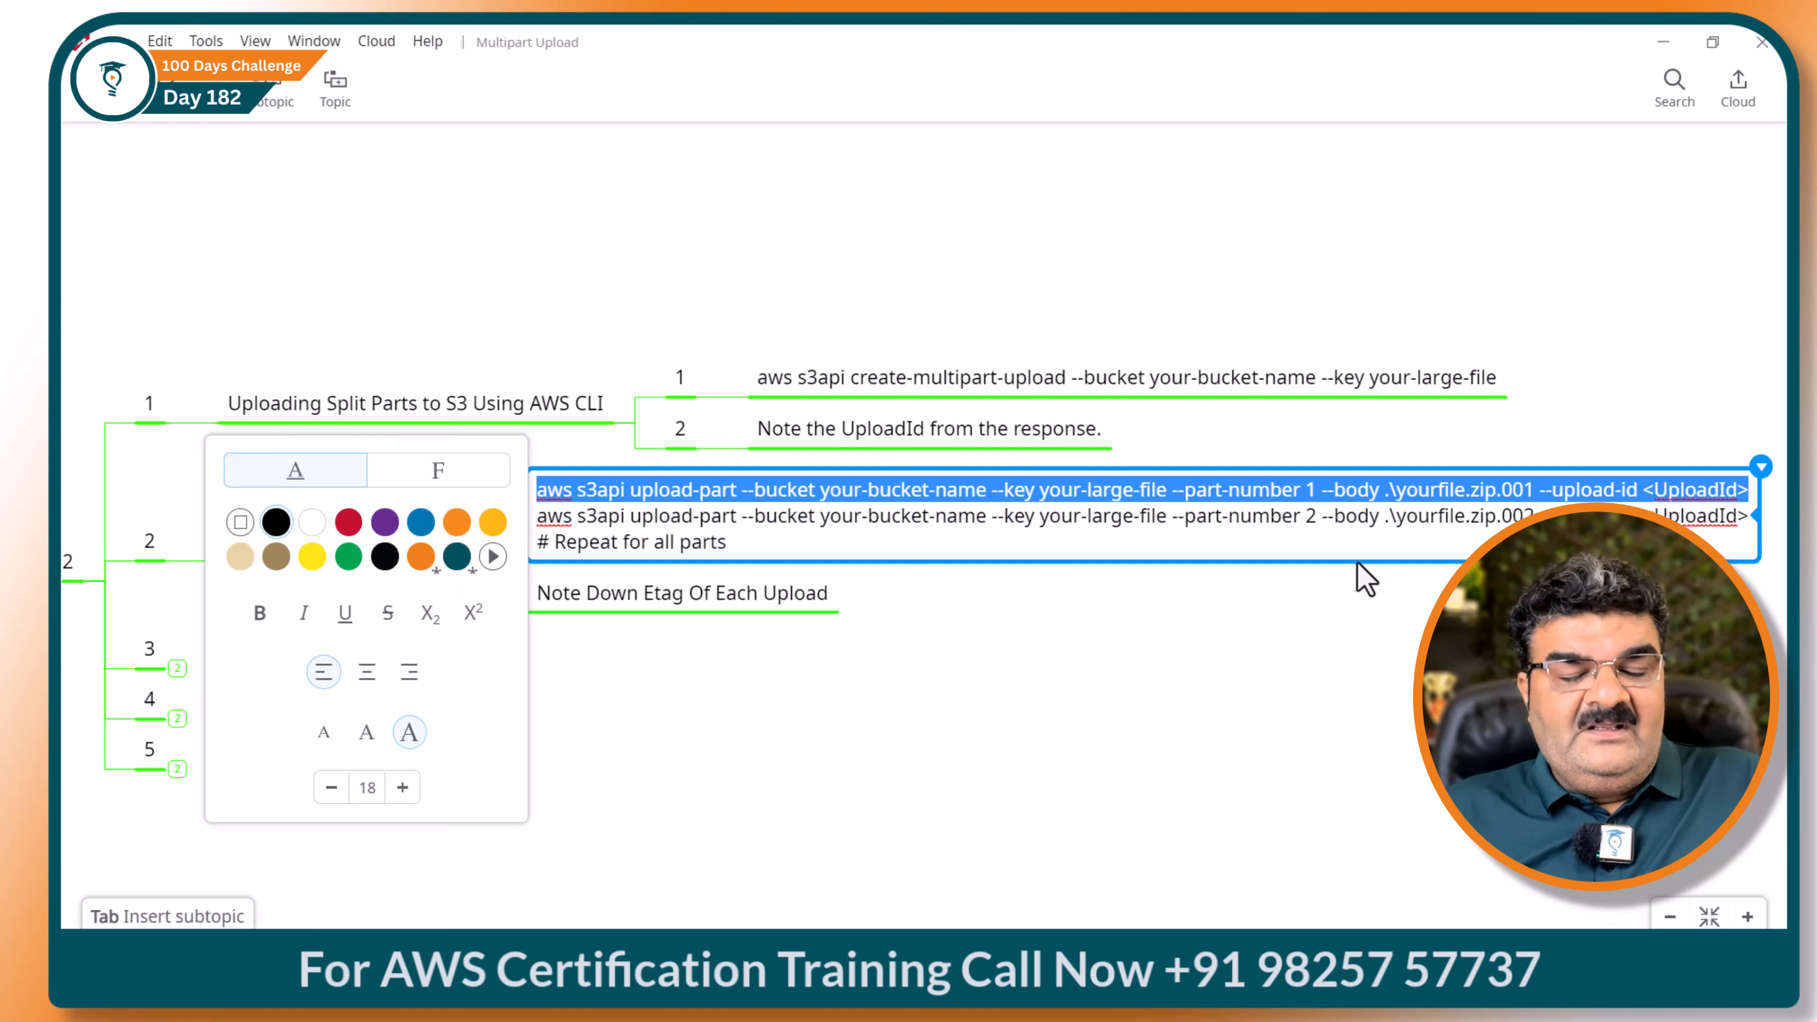
pyautogui.click(973, 974)
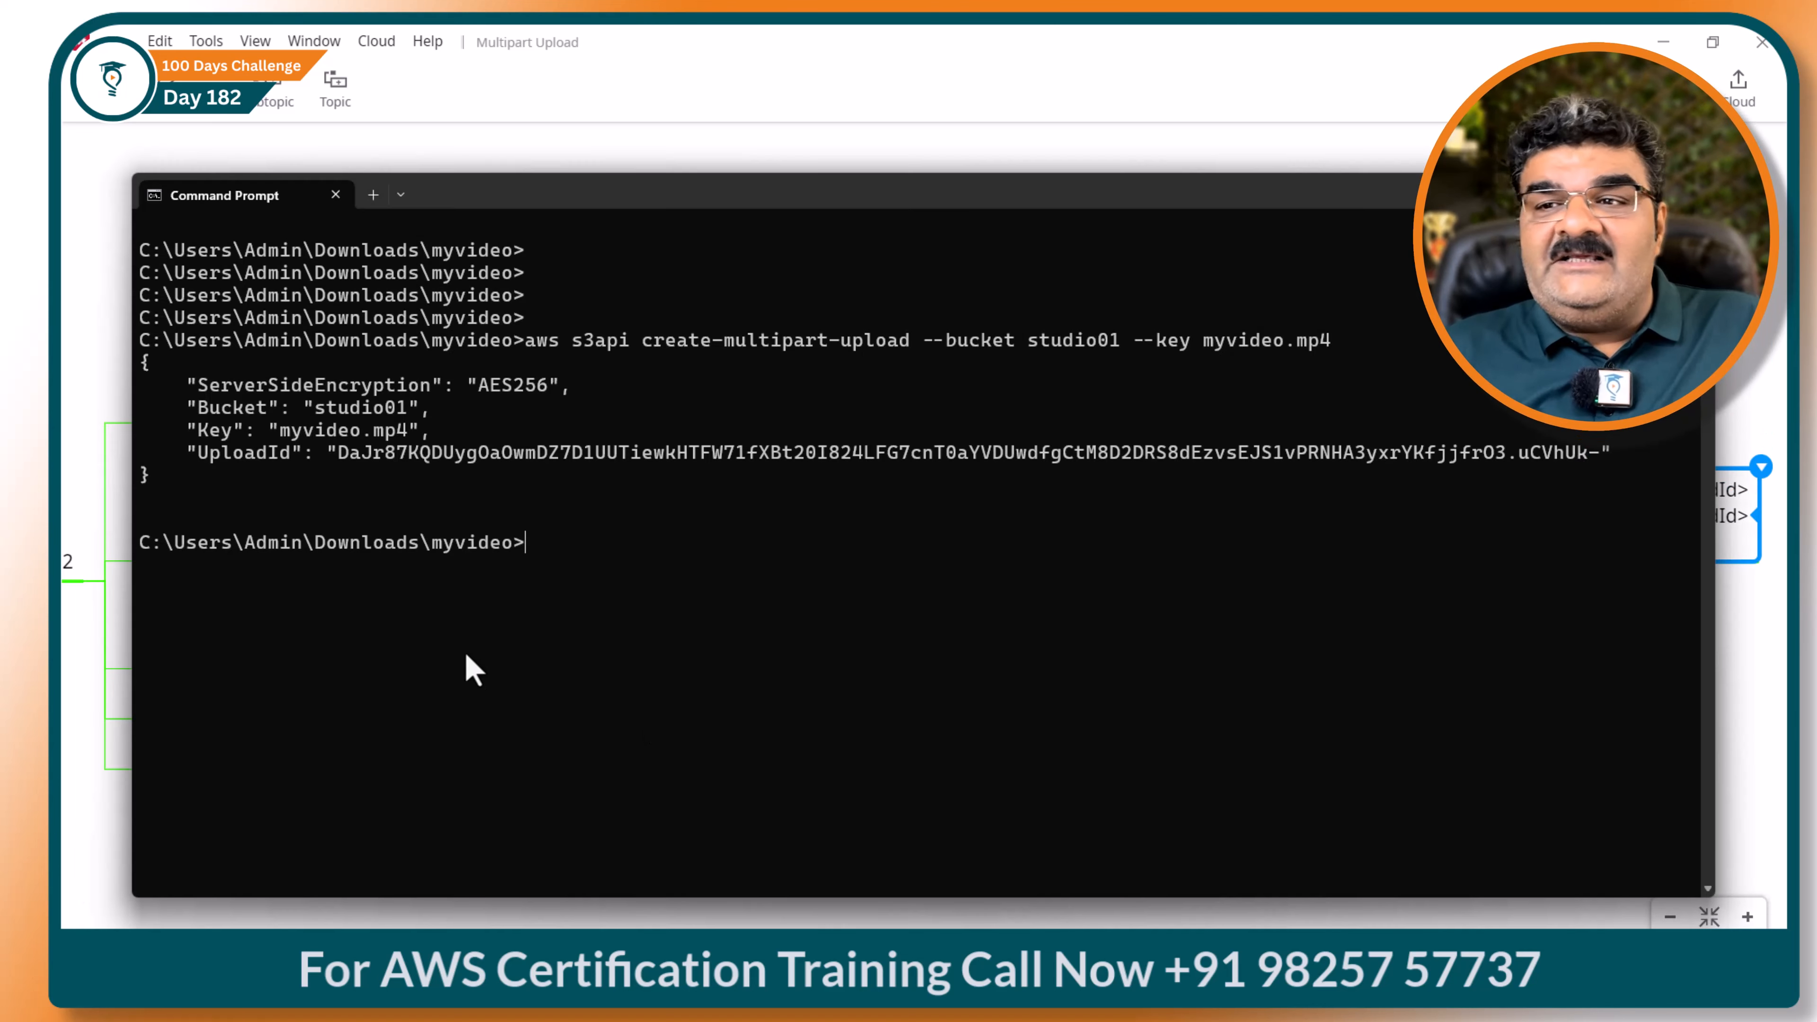
pyautogui.moveTo(129, 620); pyautogui.dragTo(90, 613)
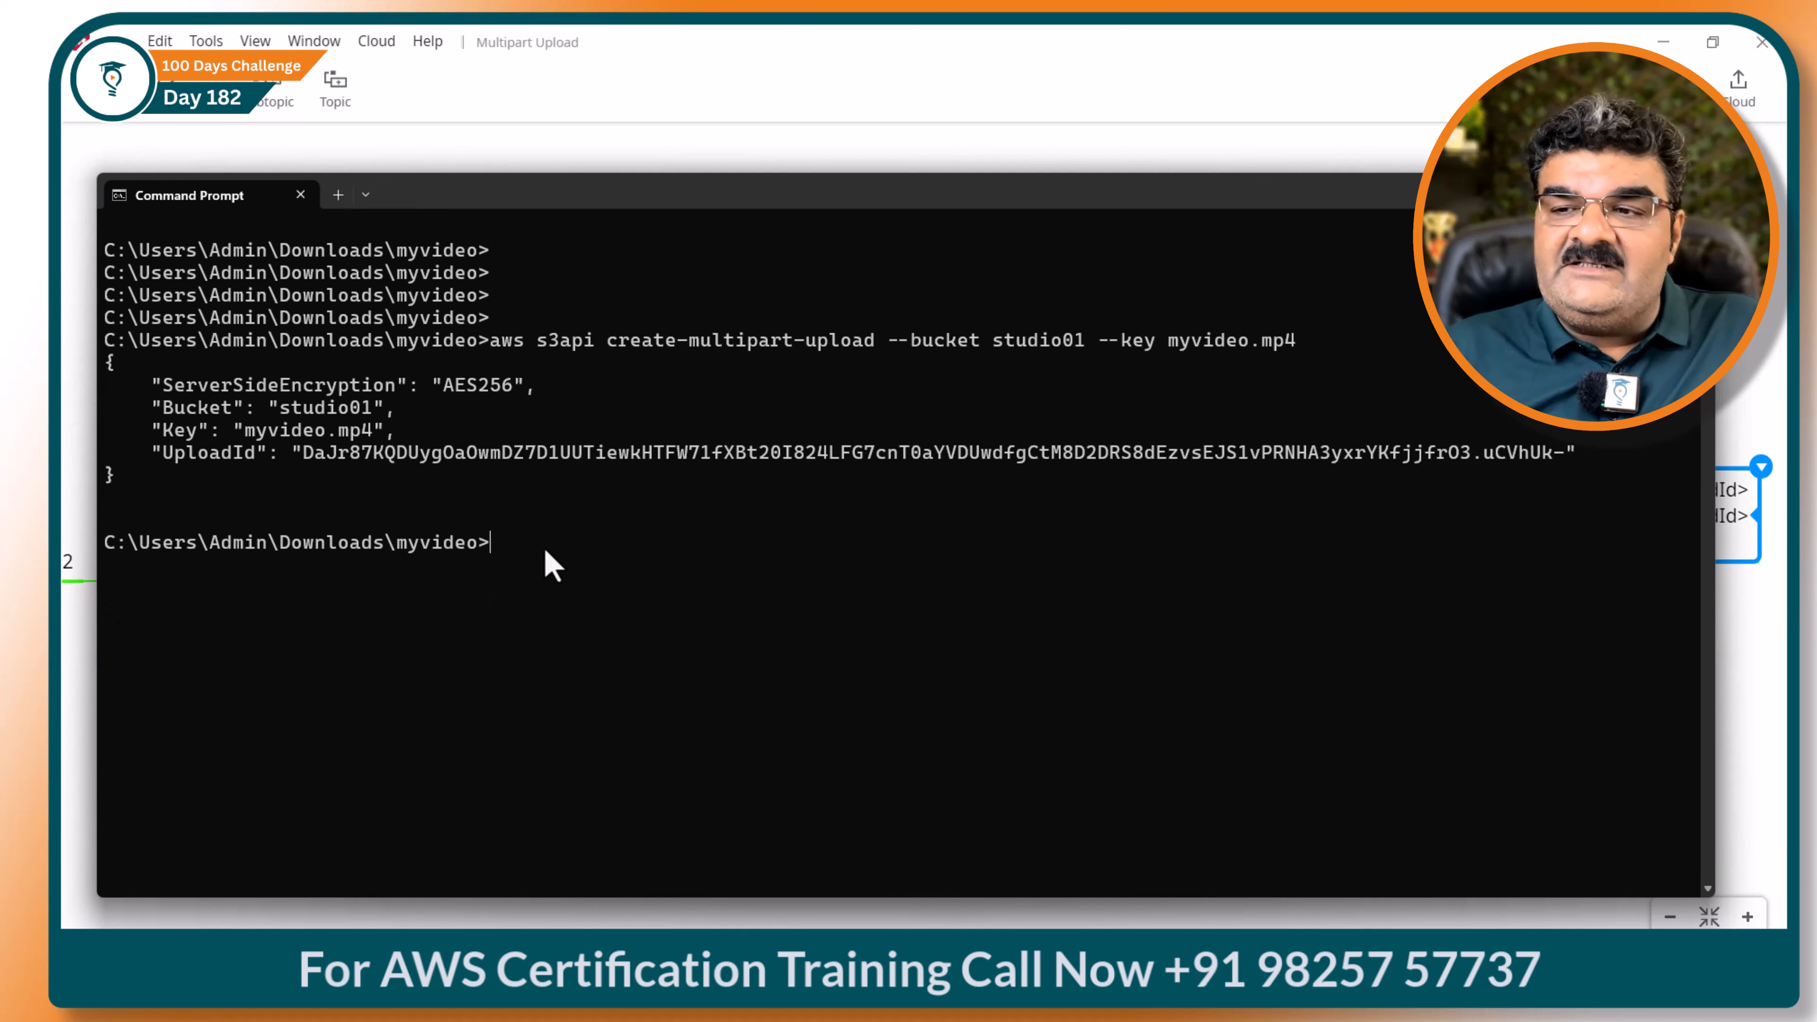
pyautogui.hotkey('ctrl', 'v')
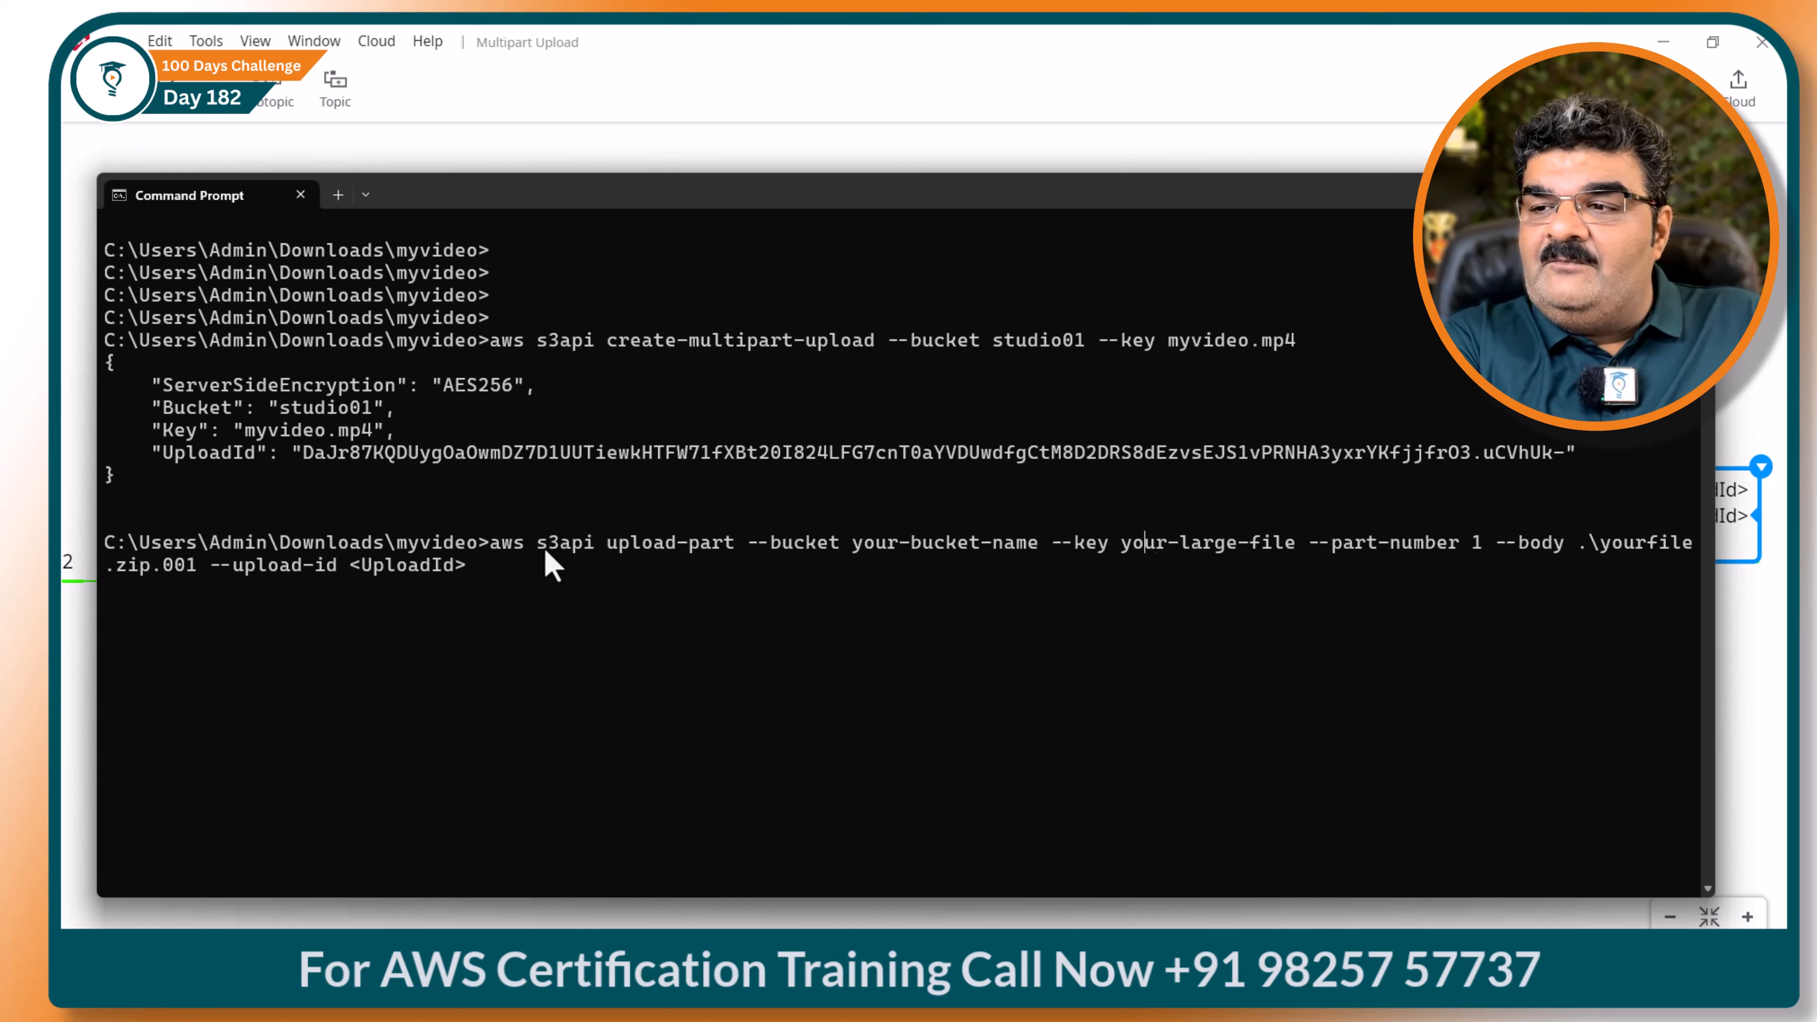
# Replace the your-bucket-name placeholder in the upload-part command with studio01.
pyautogui.press('BackSpace')
pyautogui.press('BackSpace')
pyautogui.press('BackSpace')
pyautogui.press('BackSpace')
pyautogui.press('BackSpace')
pyautogui.press('BackSpace')
pyautogui.press('BackSpace')
pyautogui.press('BackSpace')
pyautogui.press('BackSpace')
pyautogui.press('BackSpace')
pyautogui.press('BackSpace')
pyautogui.press('BackSpace')
pyautogui.press('BackSpace')
pyautogui.press('BackSpace')
pyautogui.press('BackSpace')
pyautogui.press('BackSpace')
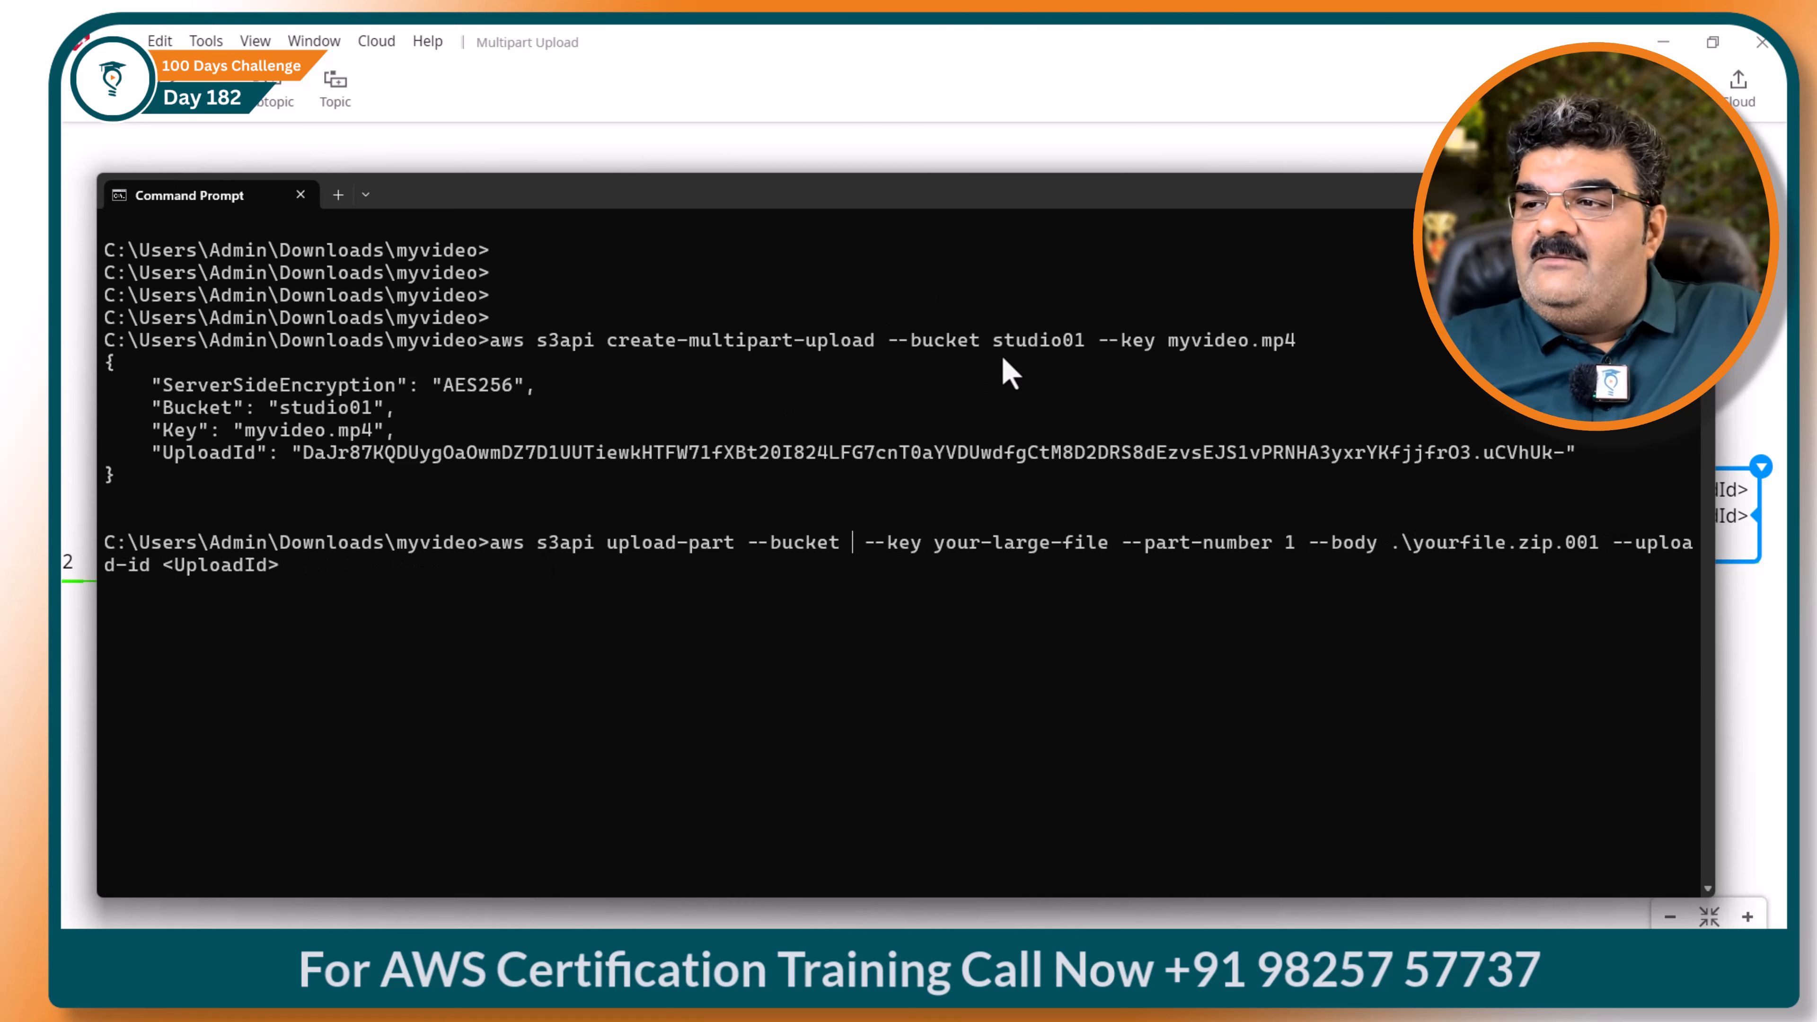
pyautogui.write('studio')
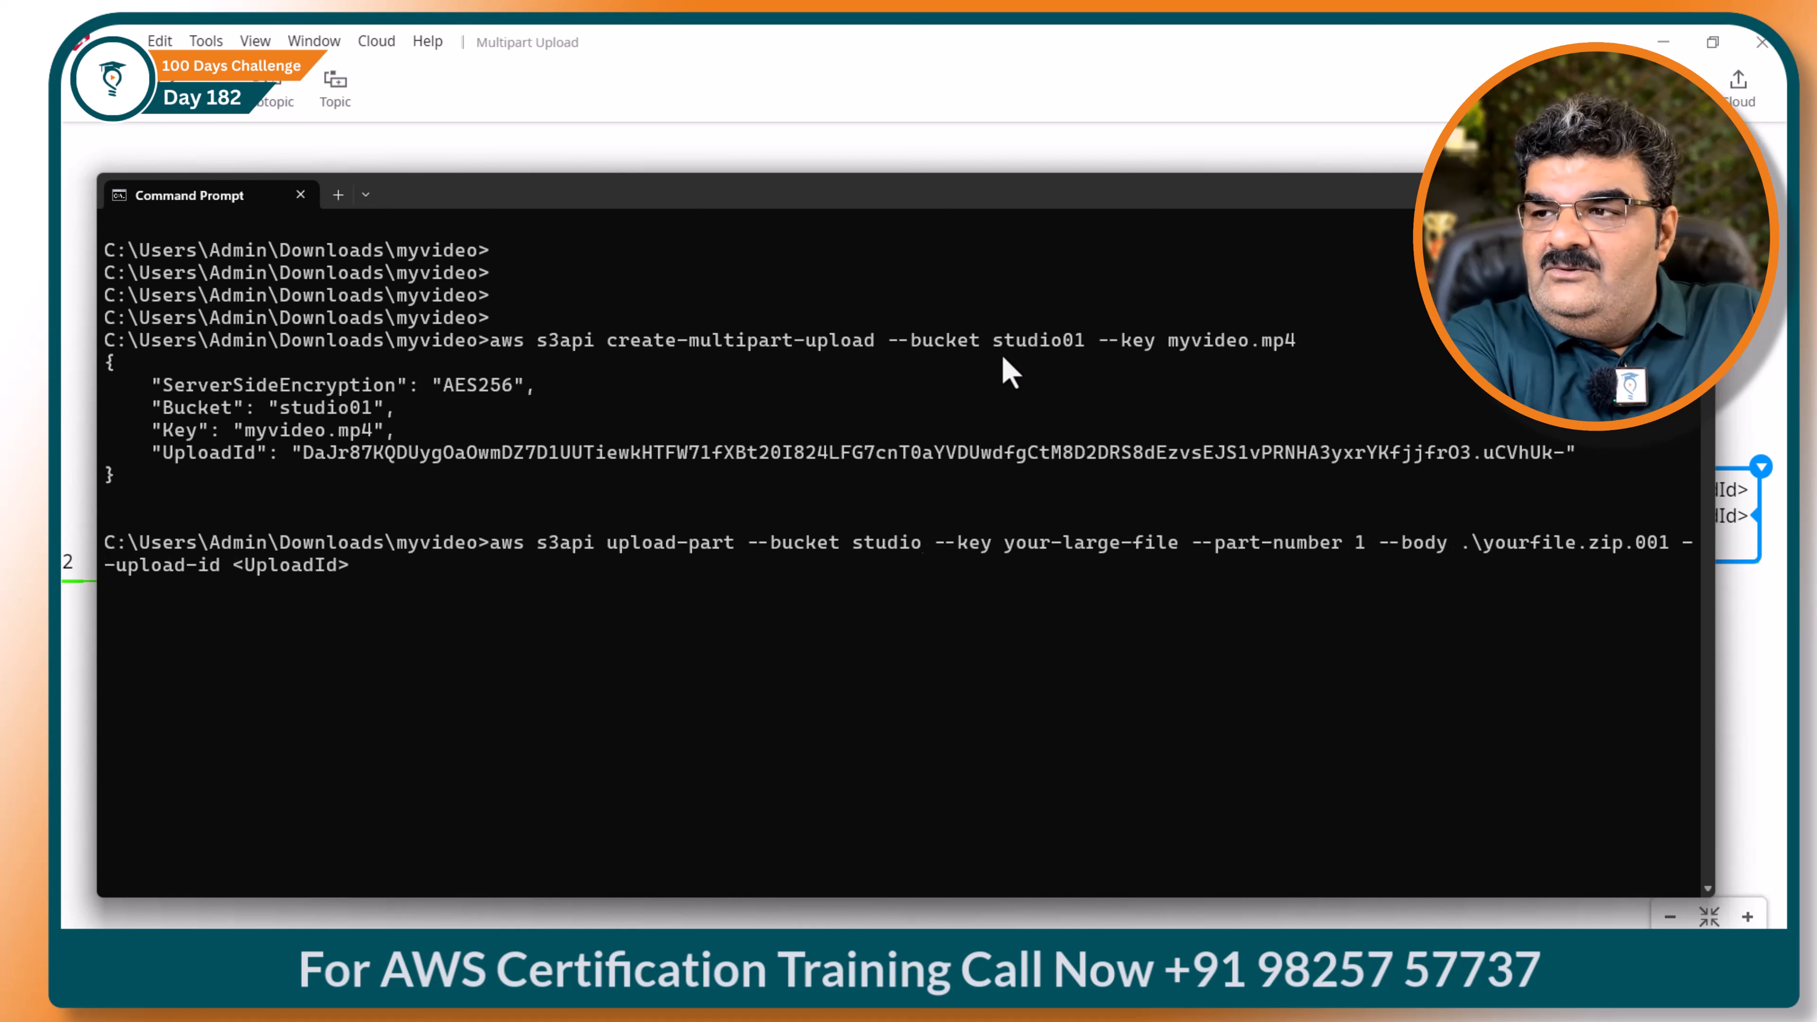
pyautogui.write('01')
# Replace the your-large-file key placeholder in the upload-part command with myvideo.mp4.
pyautogui.press('Right')
pyautogui.press('Right')
pyautogui.press('Right')
pyautogui.press('Right')
pyautogui.press('Right')
pyautogui.press('Right')
pyautogui.press('Right')
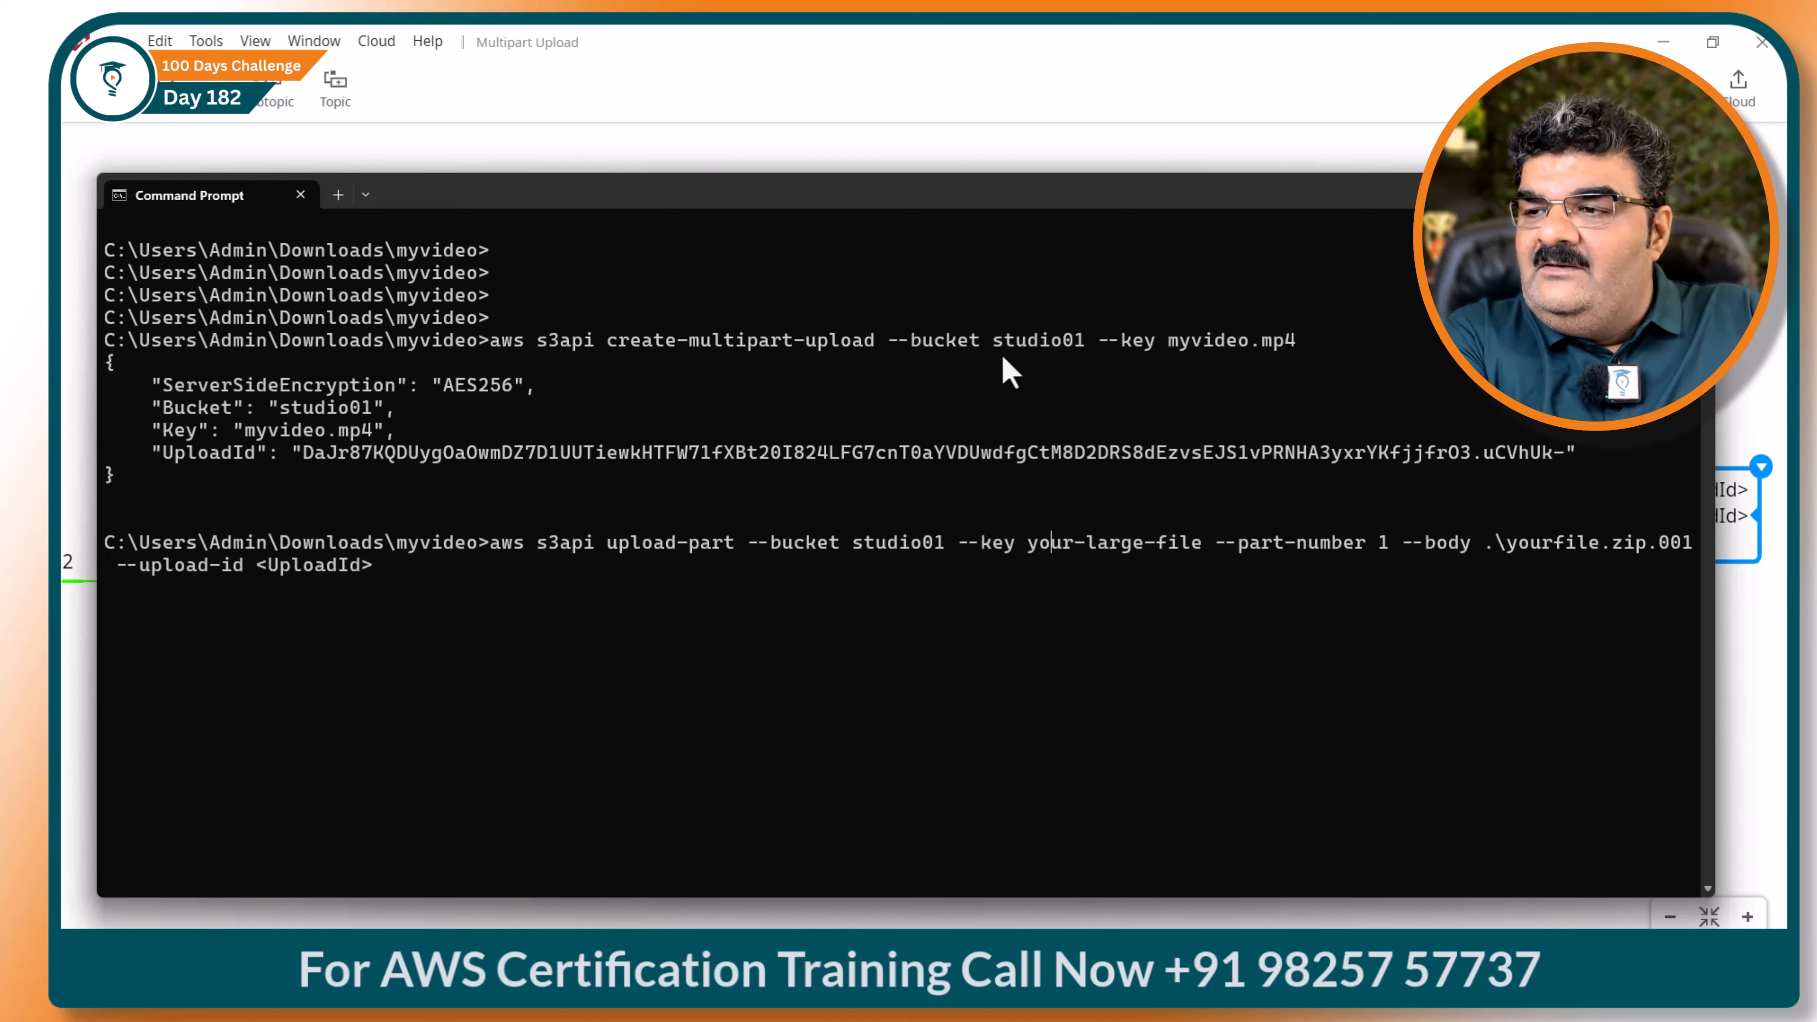
pyautogui.press('Delete')
pyautogui.press('Delete')
pyautogui.press('Delete')
pyautogui.press('Delete')
pyautogui.press('Delete')
pyautogui.press('Delete')
pyautogui.press('Delete')
pyautogui.press('Delete')
pyautogui.press('Delete')
pyautogui.press('Delete')
pyautogui.press('Delete')
pyautogui.press('Delete')
pyautogui.press('Delete')
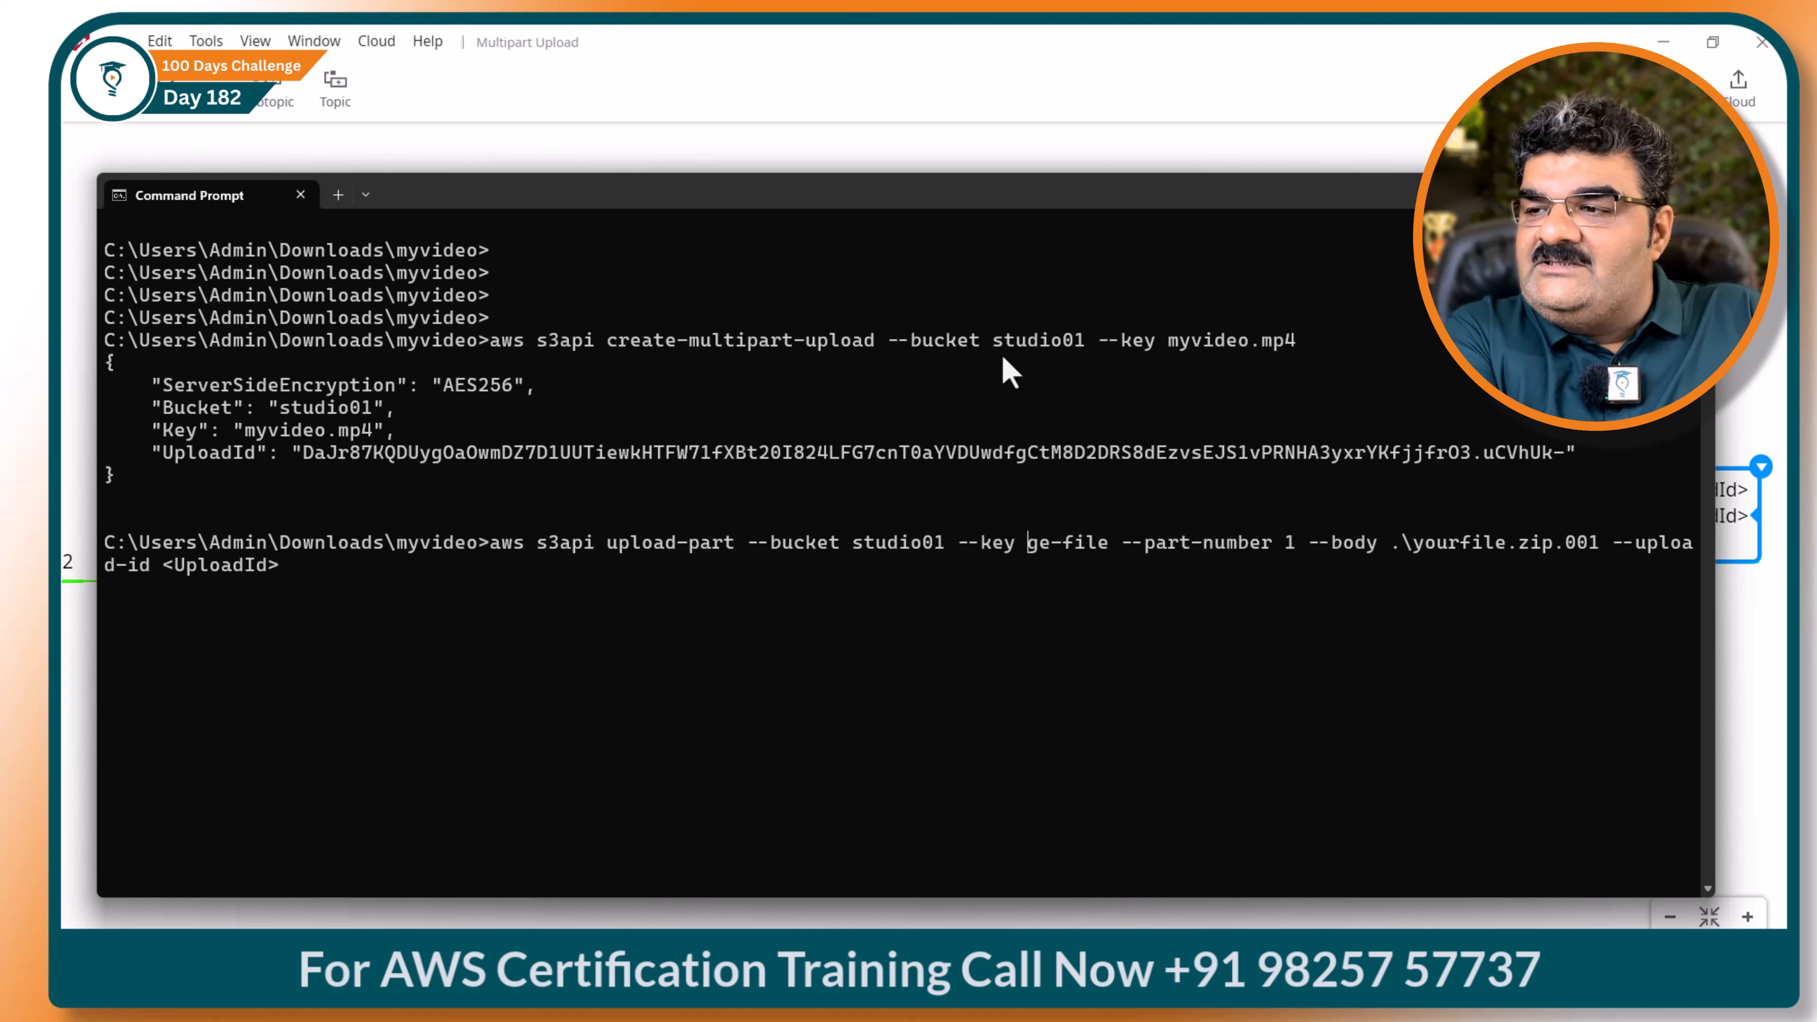
pyautogui.press('Delete')
pyautogui.press('Delete')
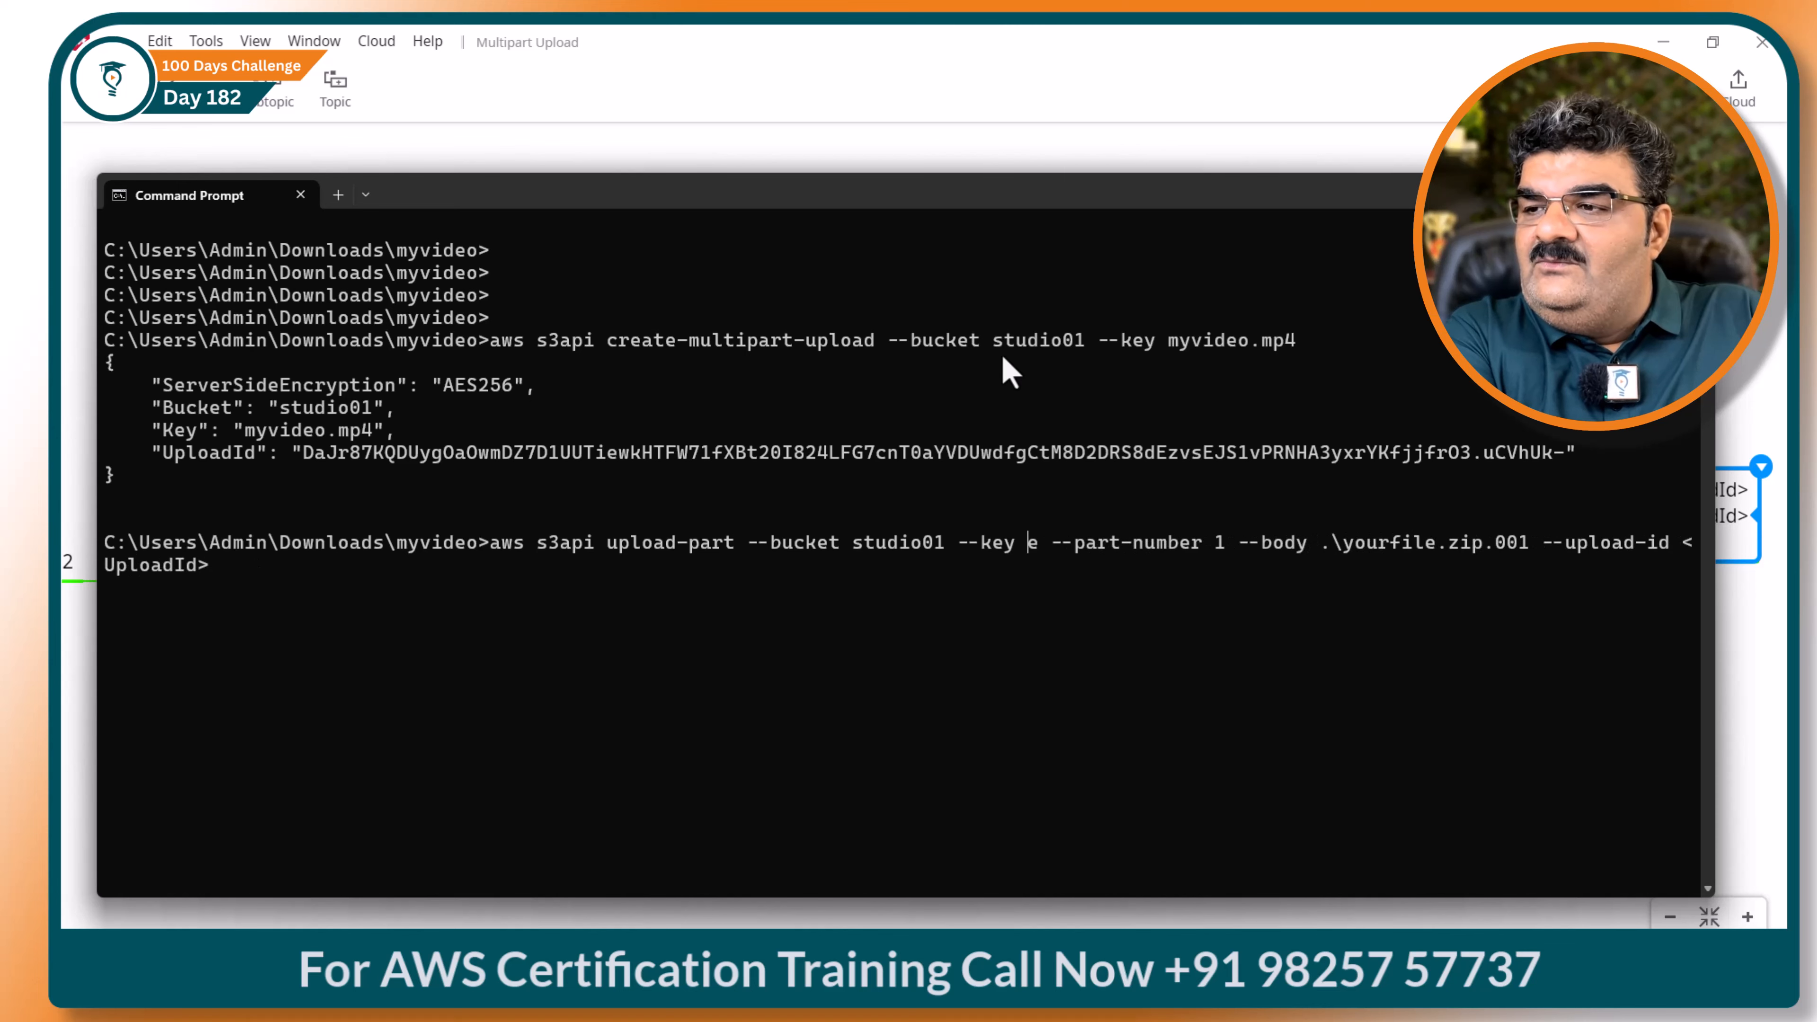
pyautogui.write('myvideo')
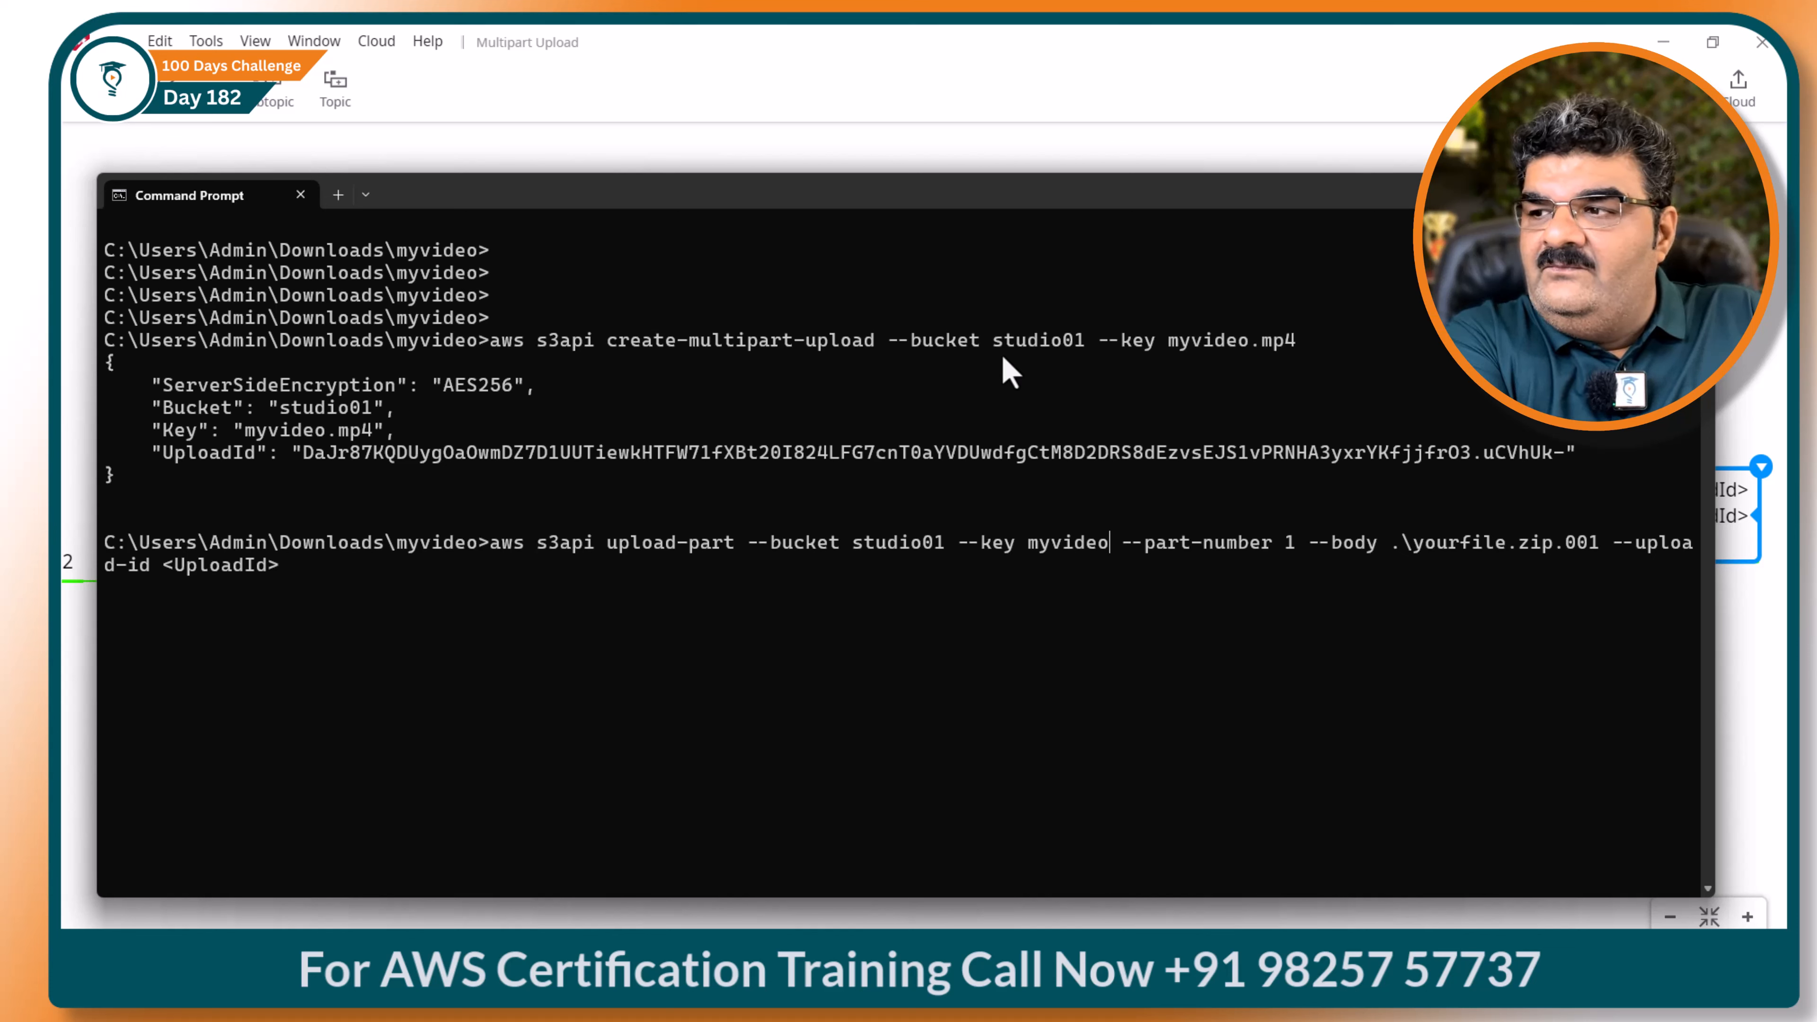
pyautogui.write('.mp')
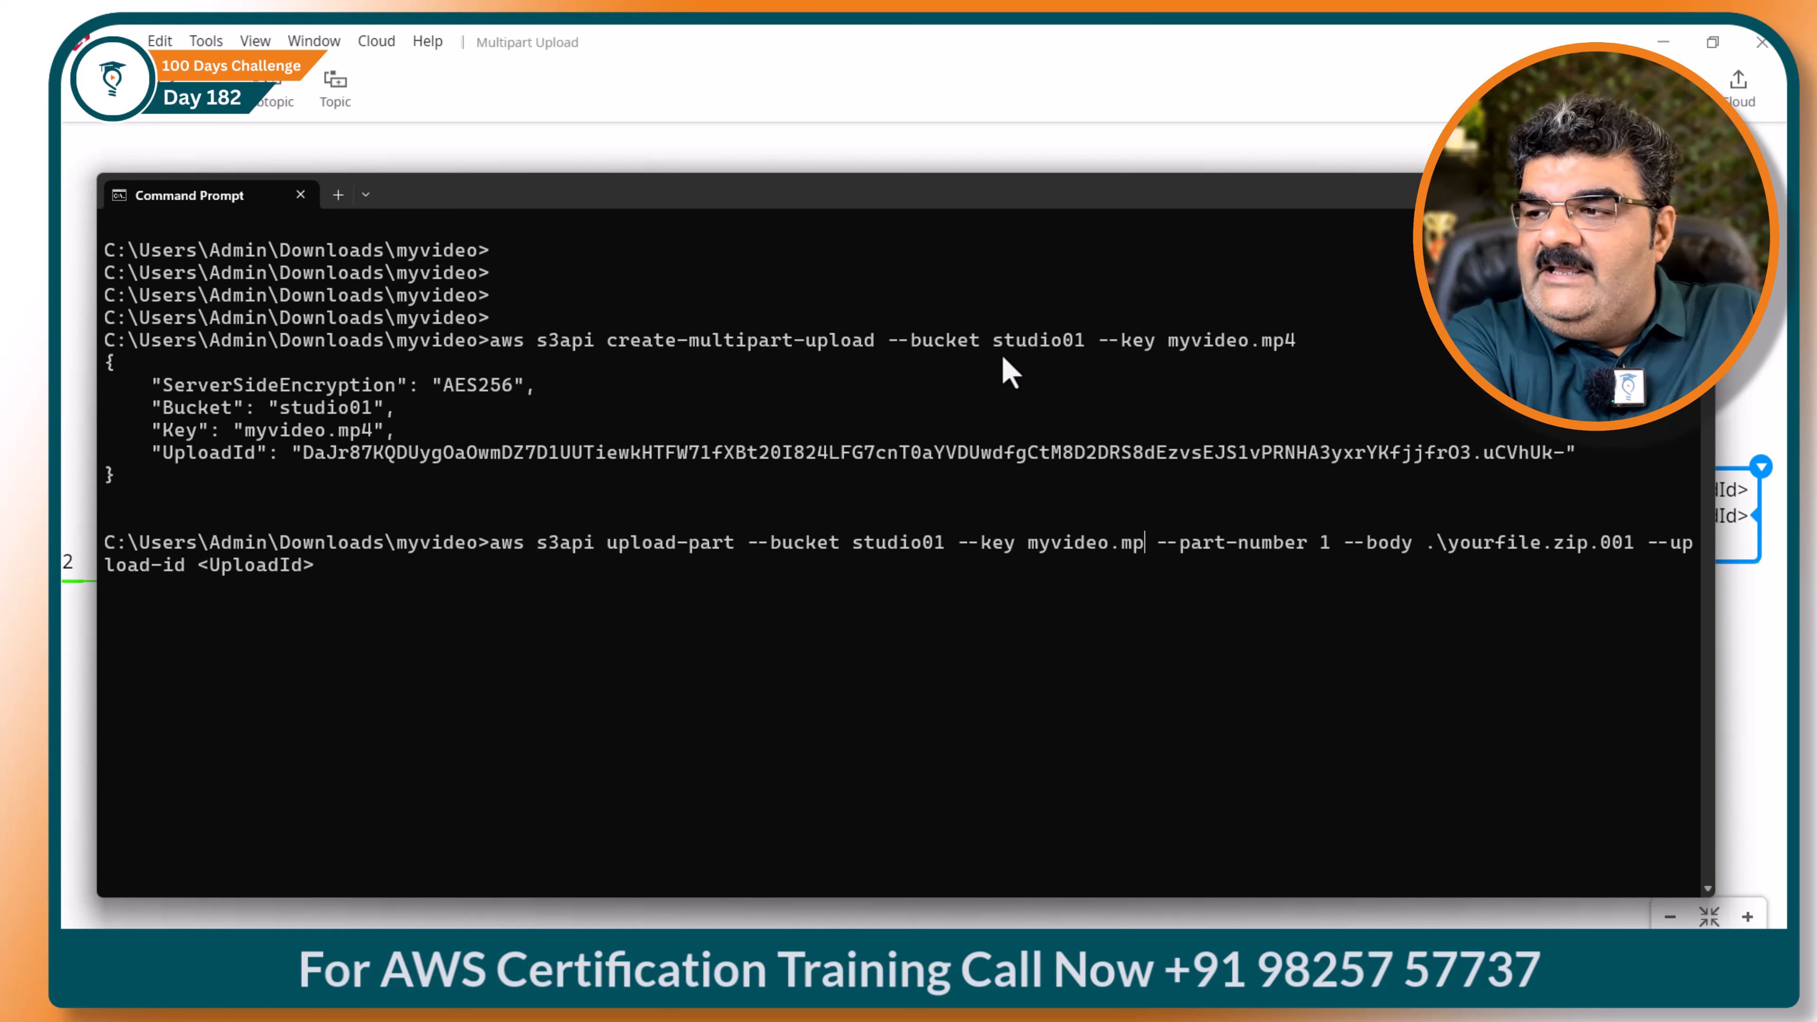
pyautogui.write('4')
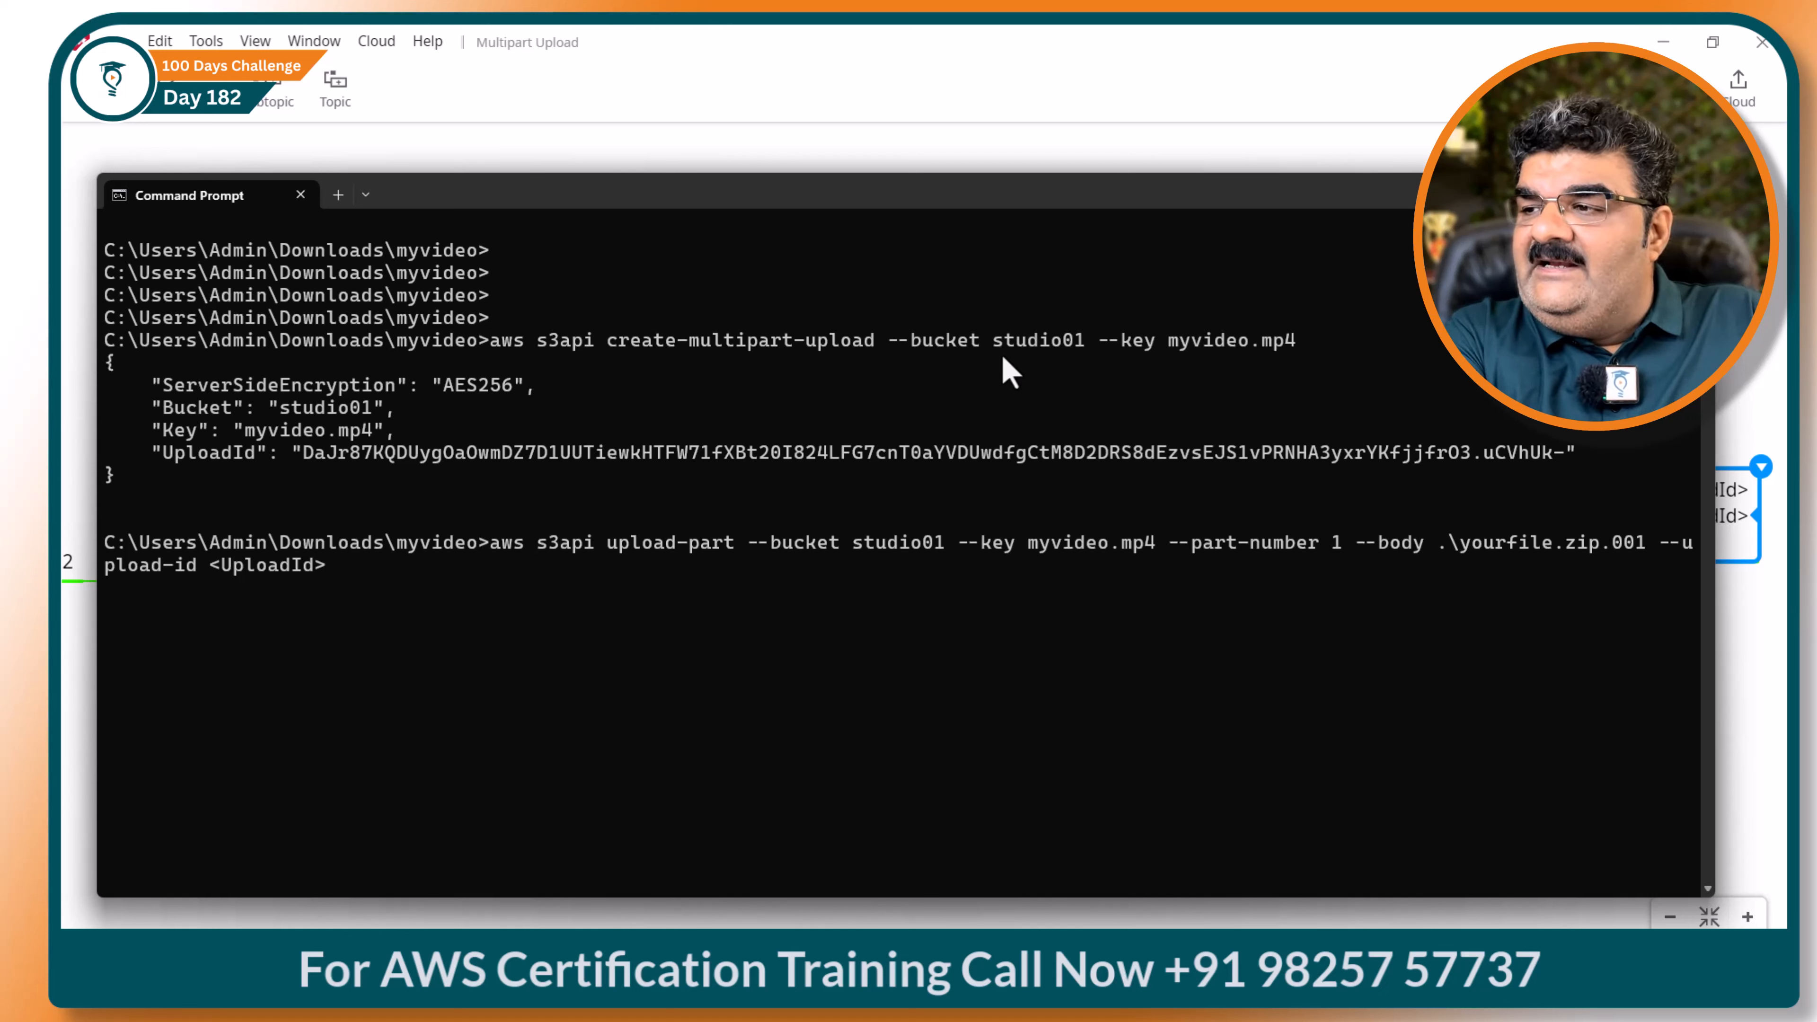
# Replace yourfile.zip.001 in the command's body argument with myvideo.zip.001, copying the file name from File Explorer.
pyautogui.press('Delete')
pyautogui.press('Delete')
pyautogui.press('Delete')
pyautogui.press('Delete')
pyautogui.press('Delete')
pyautogui.press('Delete')
pyautogui.press('Delete')
pyautogui.press('Delete')
pyautogui.press('Delete')
pyautogui.press('Delete')
pyautogui.press('Delete')
pyautogui.press('Delete')
pyautogui.press('Delete')
pyautogui.press('Delete')
pyautogui.press('Delete')
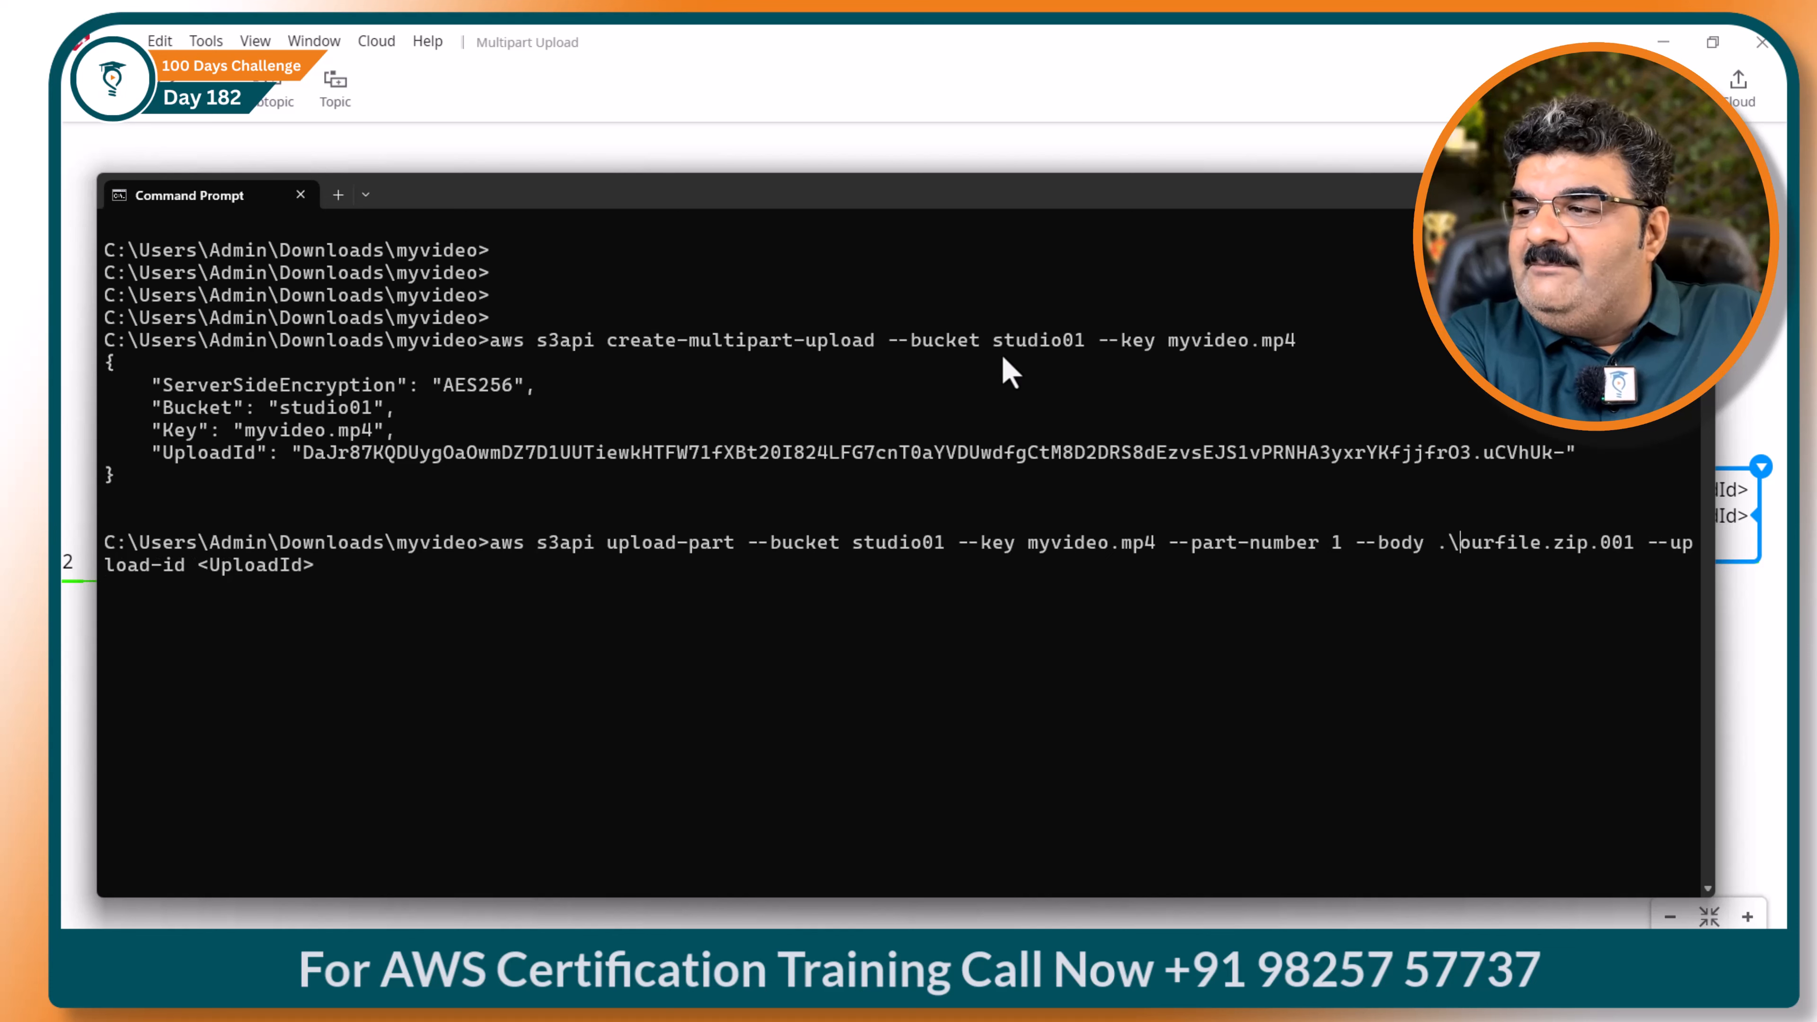
pyautogui.press('Delete')
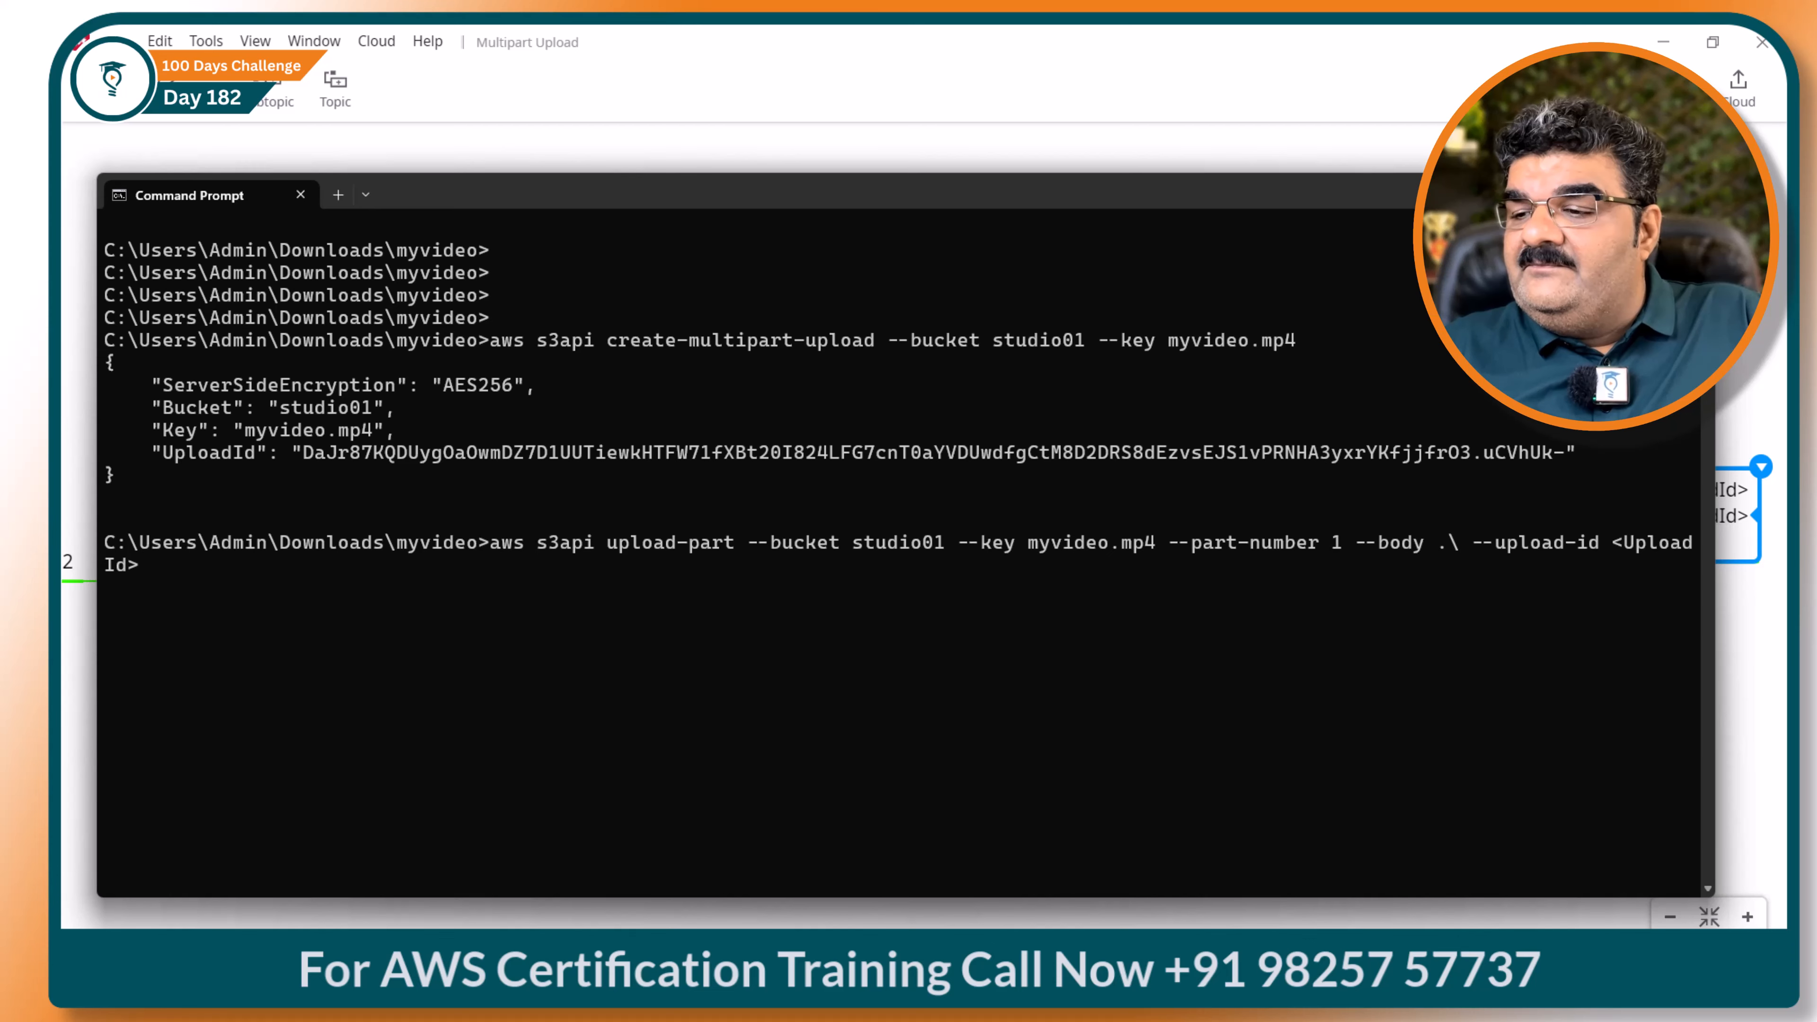
pyautogui.hotkey('alt', 'Tab')
pyautogui.click(347, 242)
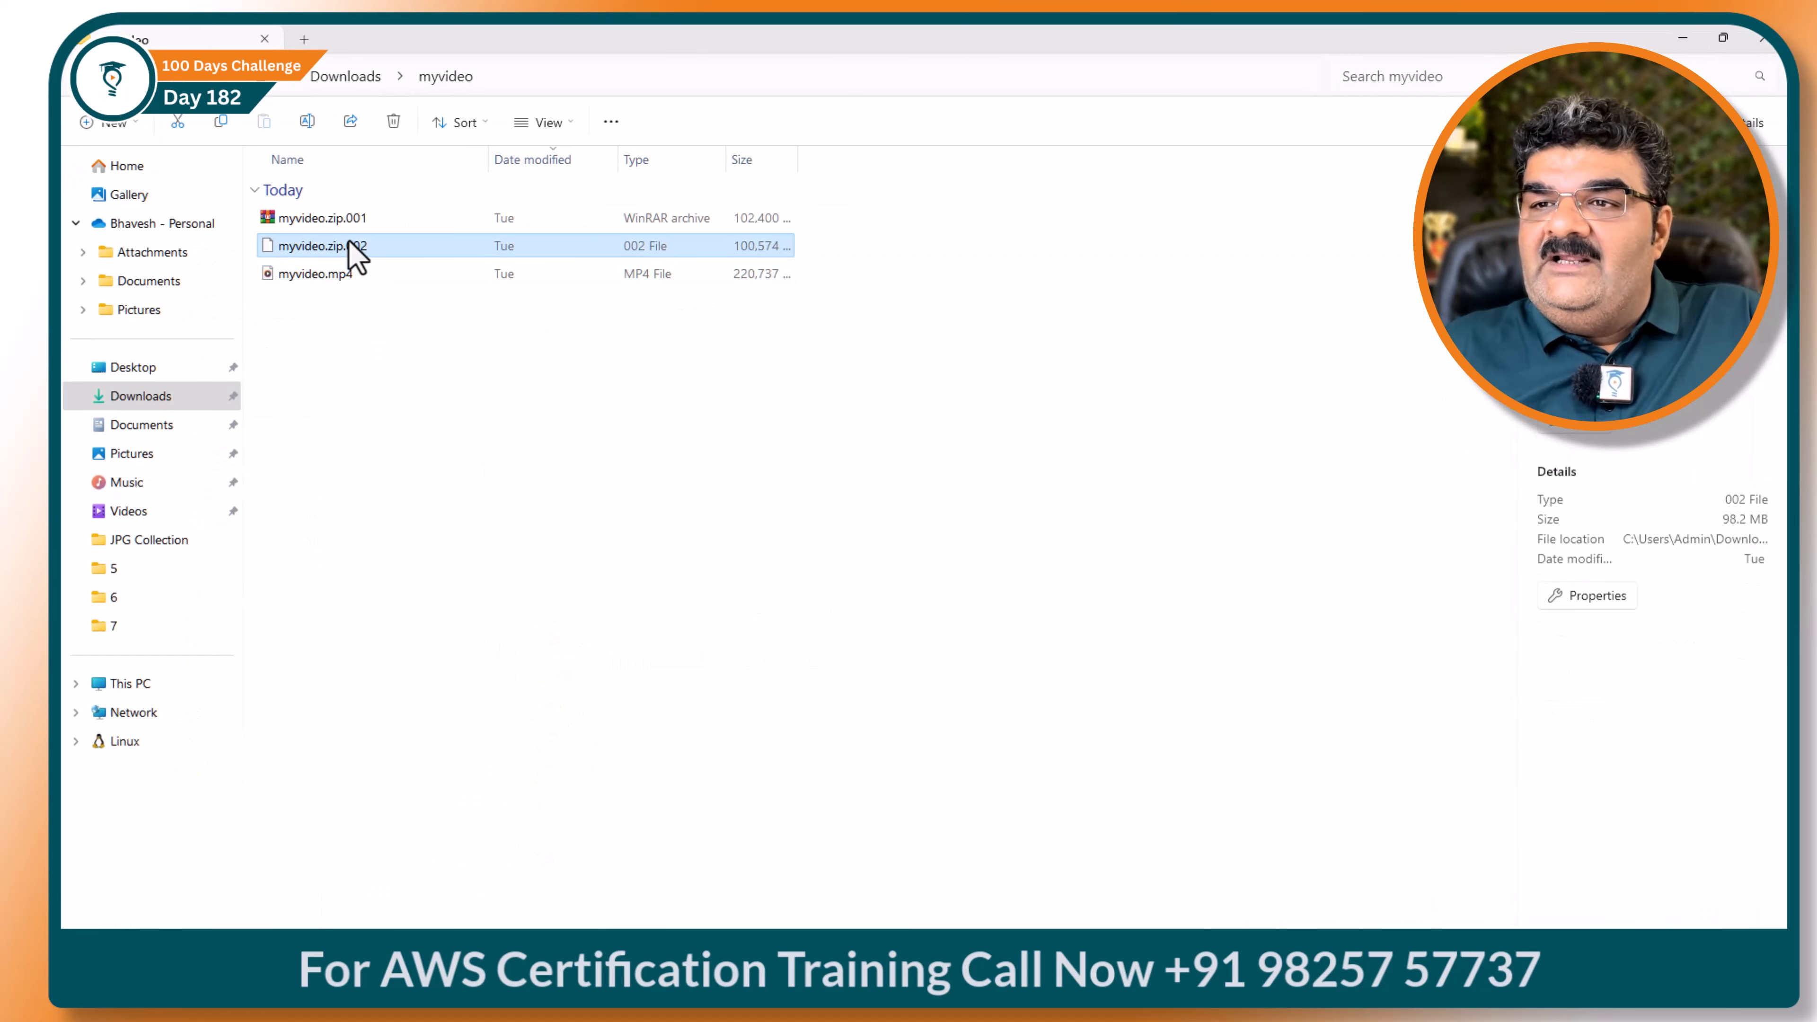
pyautogui.click(354, 221)
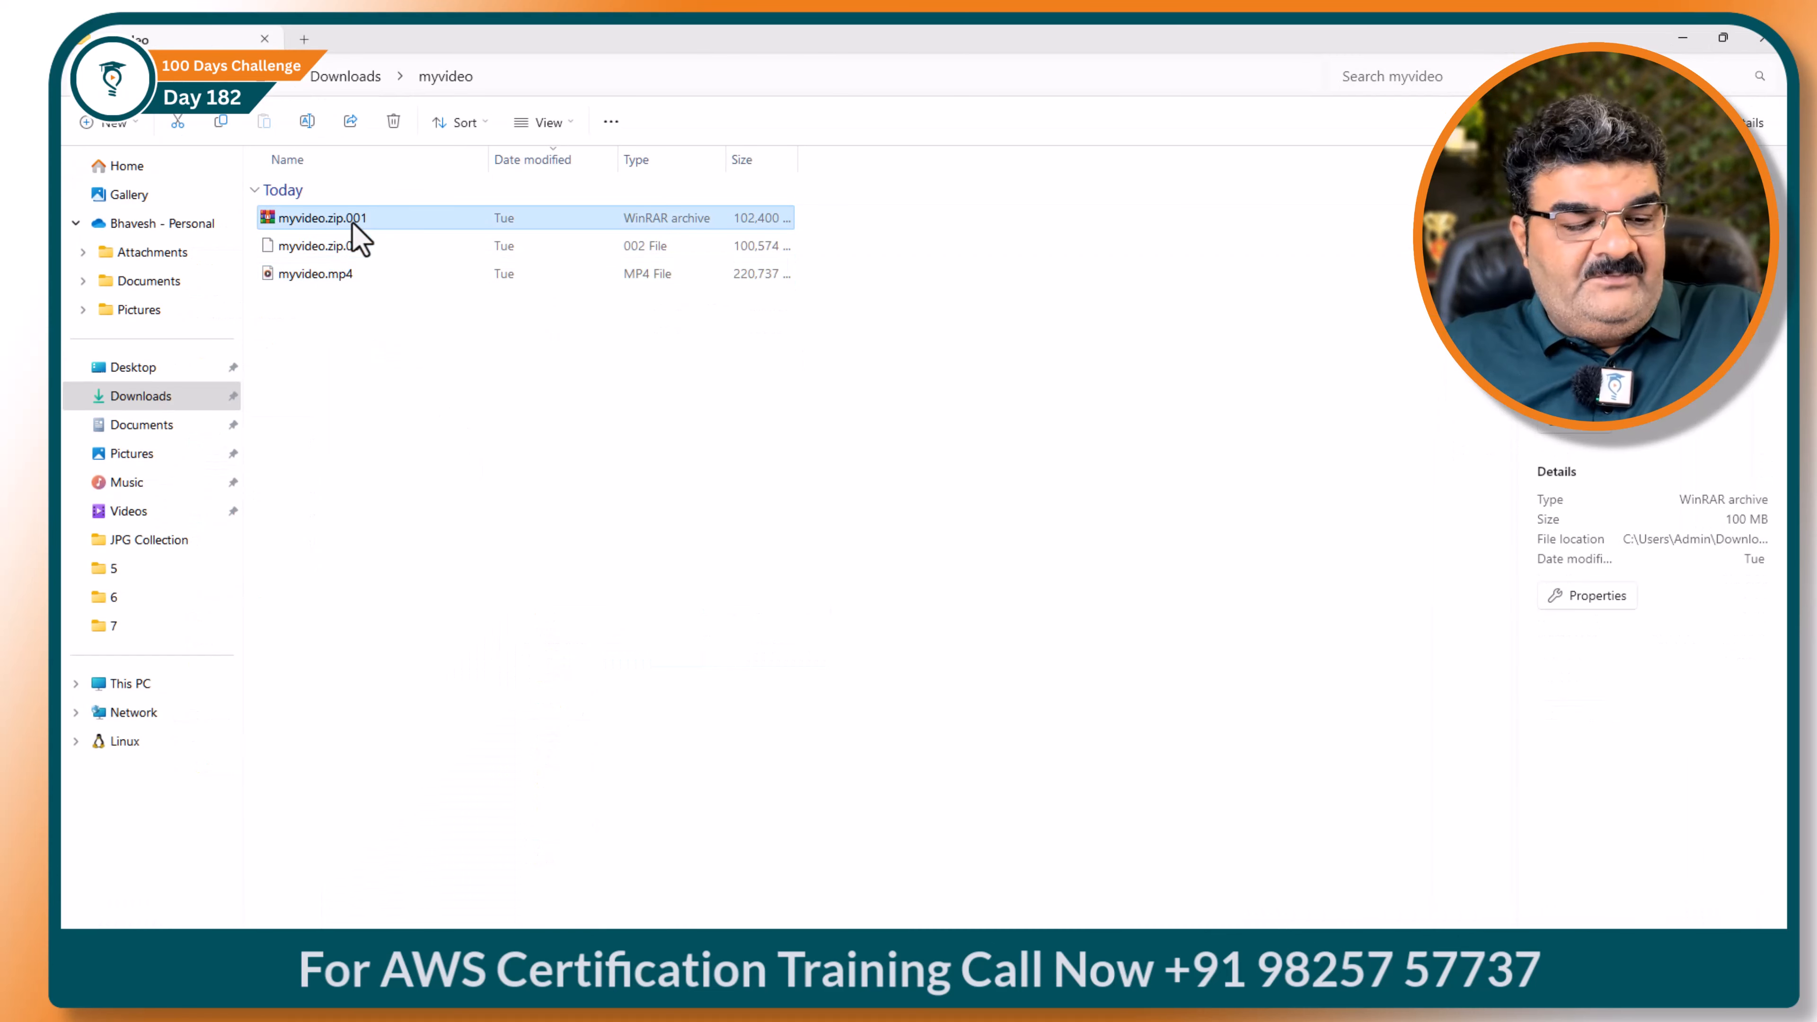
pyautogui.click(362, 220)
pyautogui.moveTo(376, 217); pyautogui.dragTo(274, 218)
pyautogui.hotkey('ctrl', 'c')
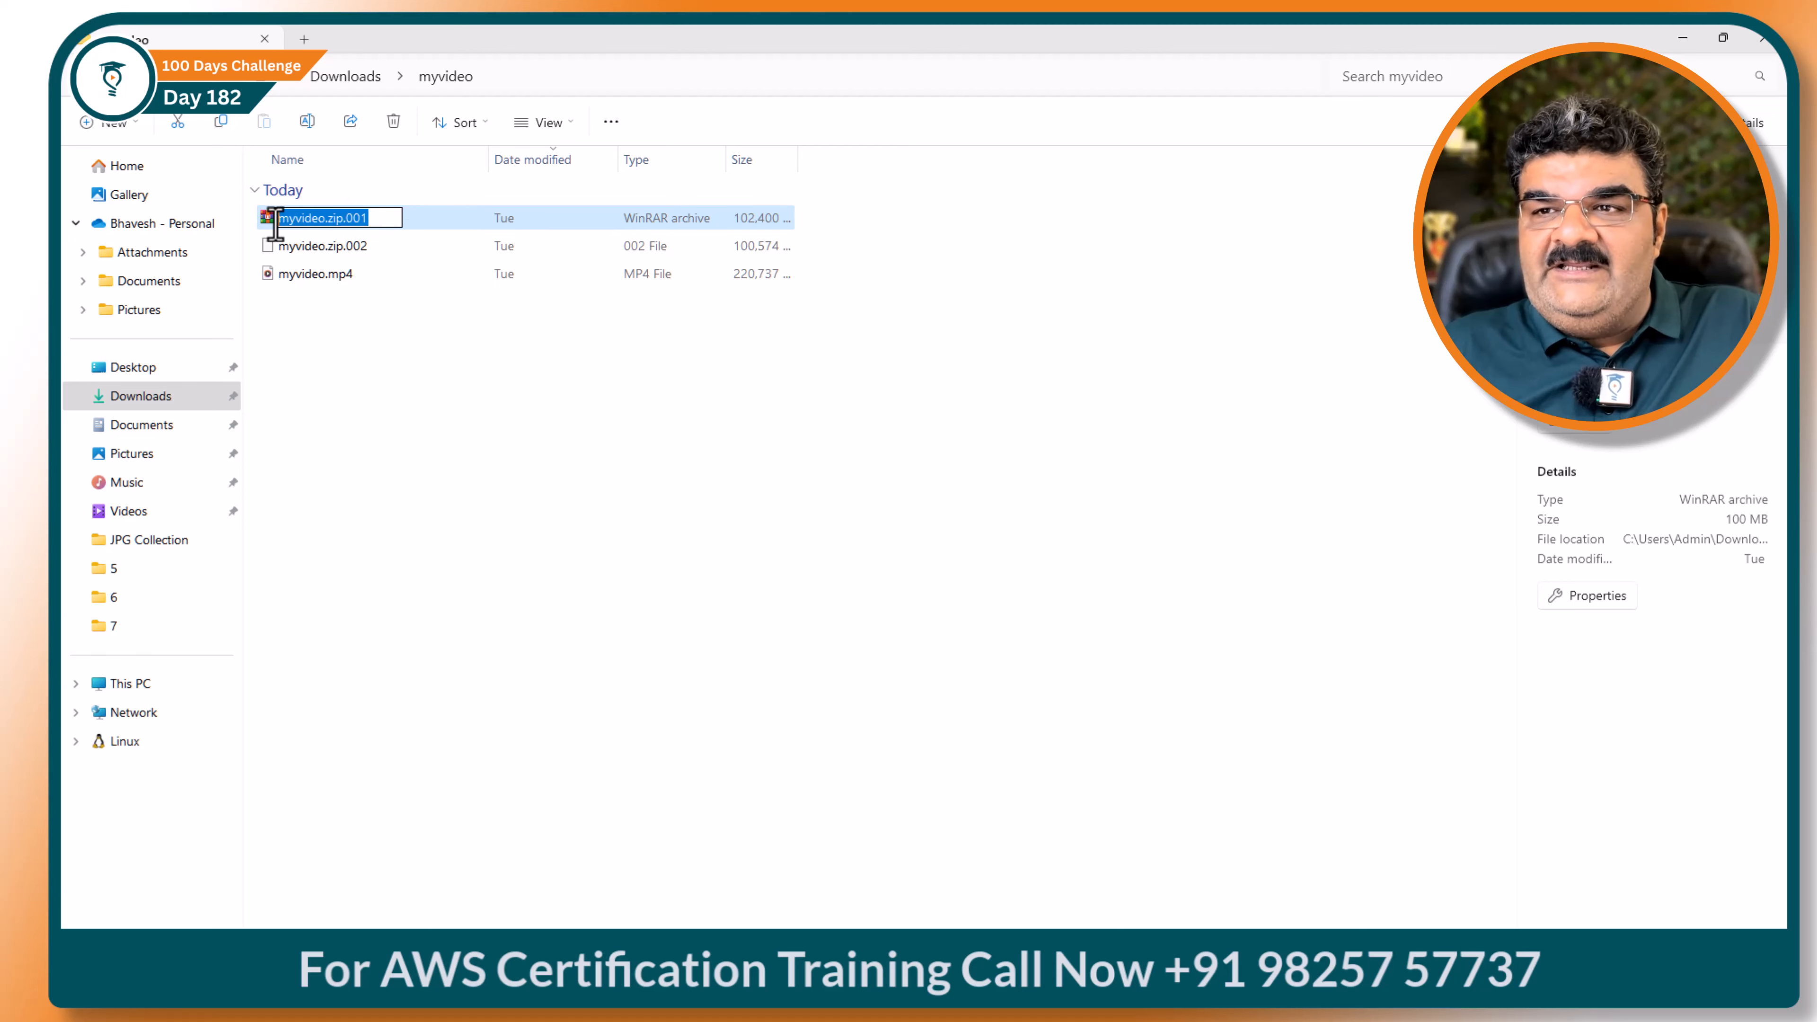
pyautogui.click(1683, 39)
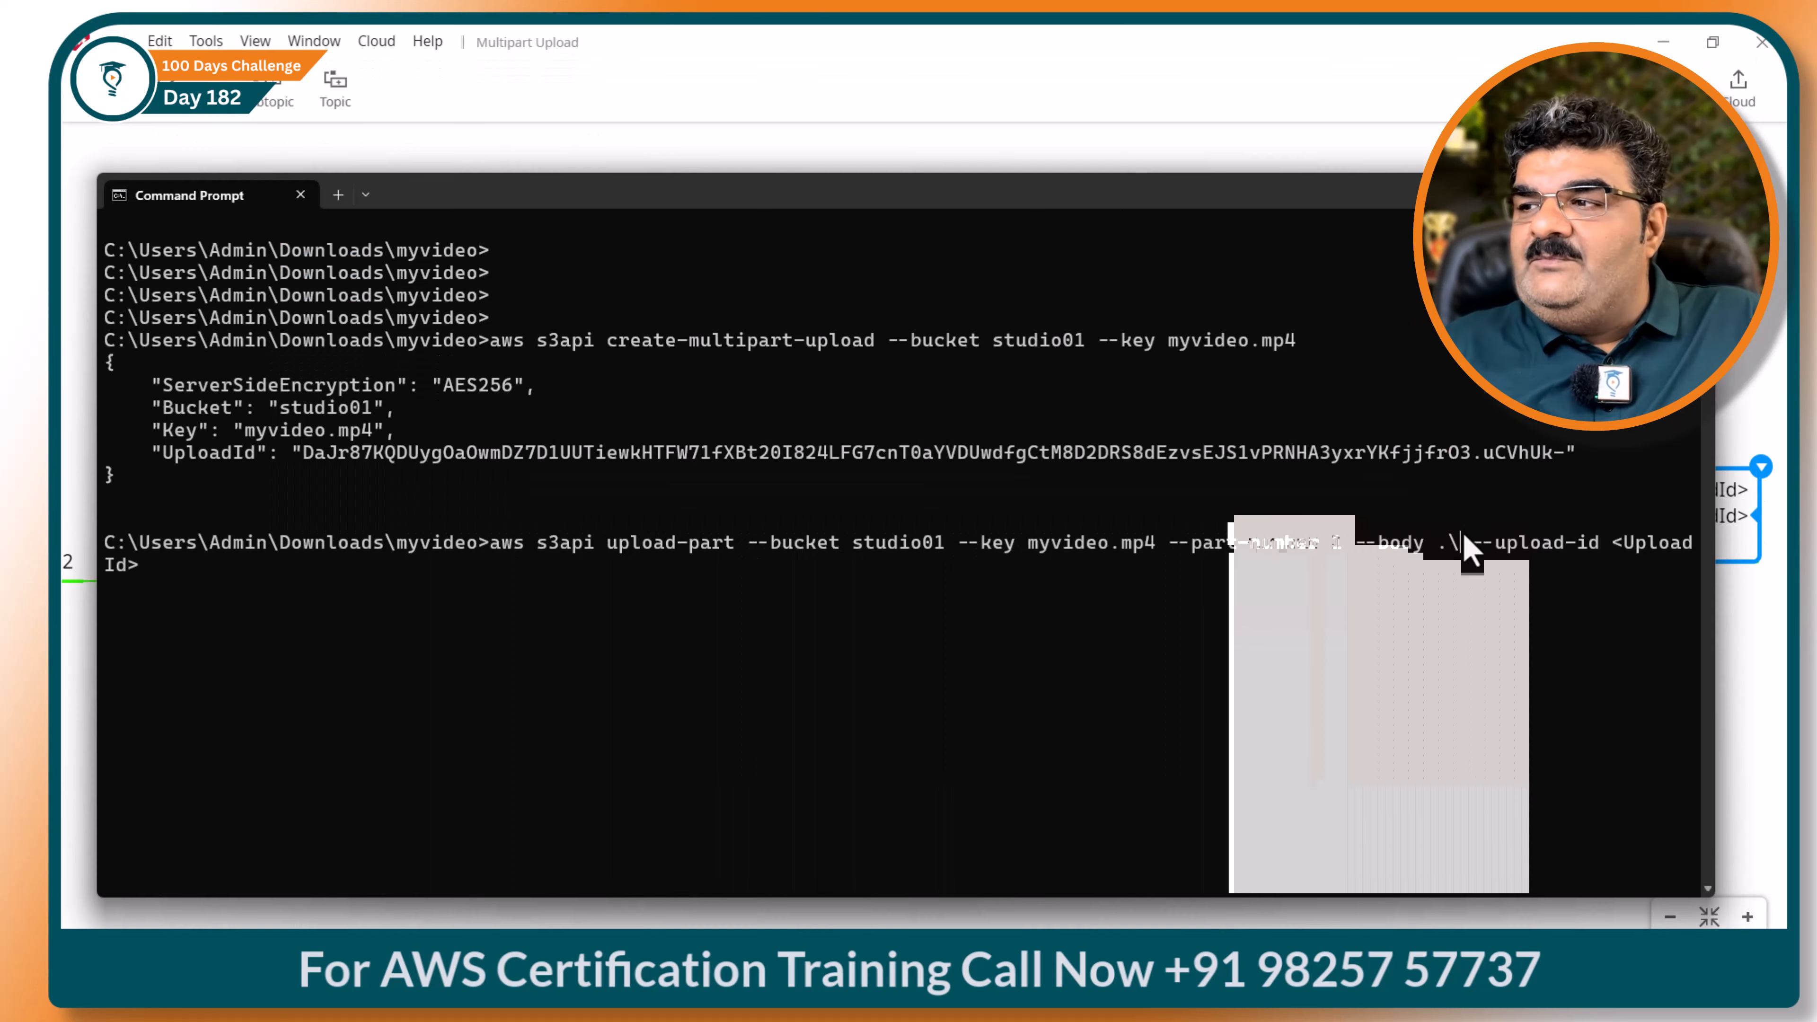
pyautogui.hotkey('ctrl', 'v')
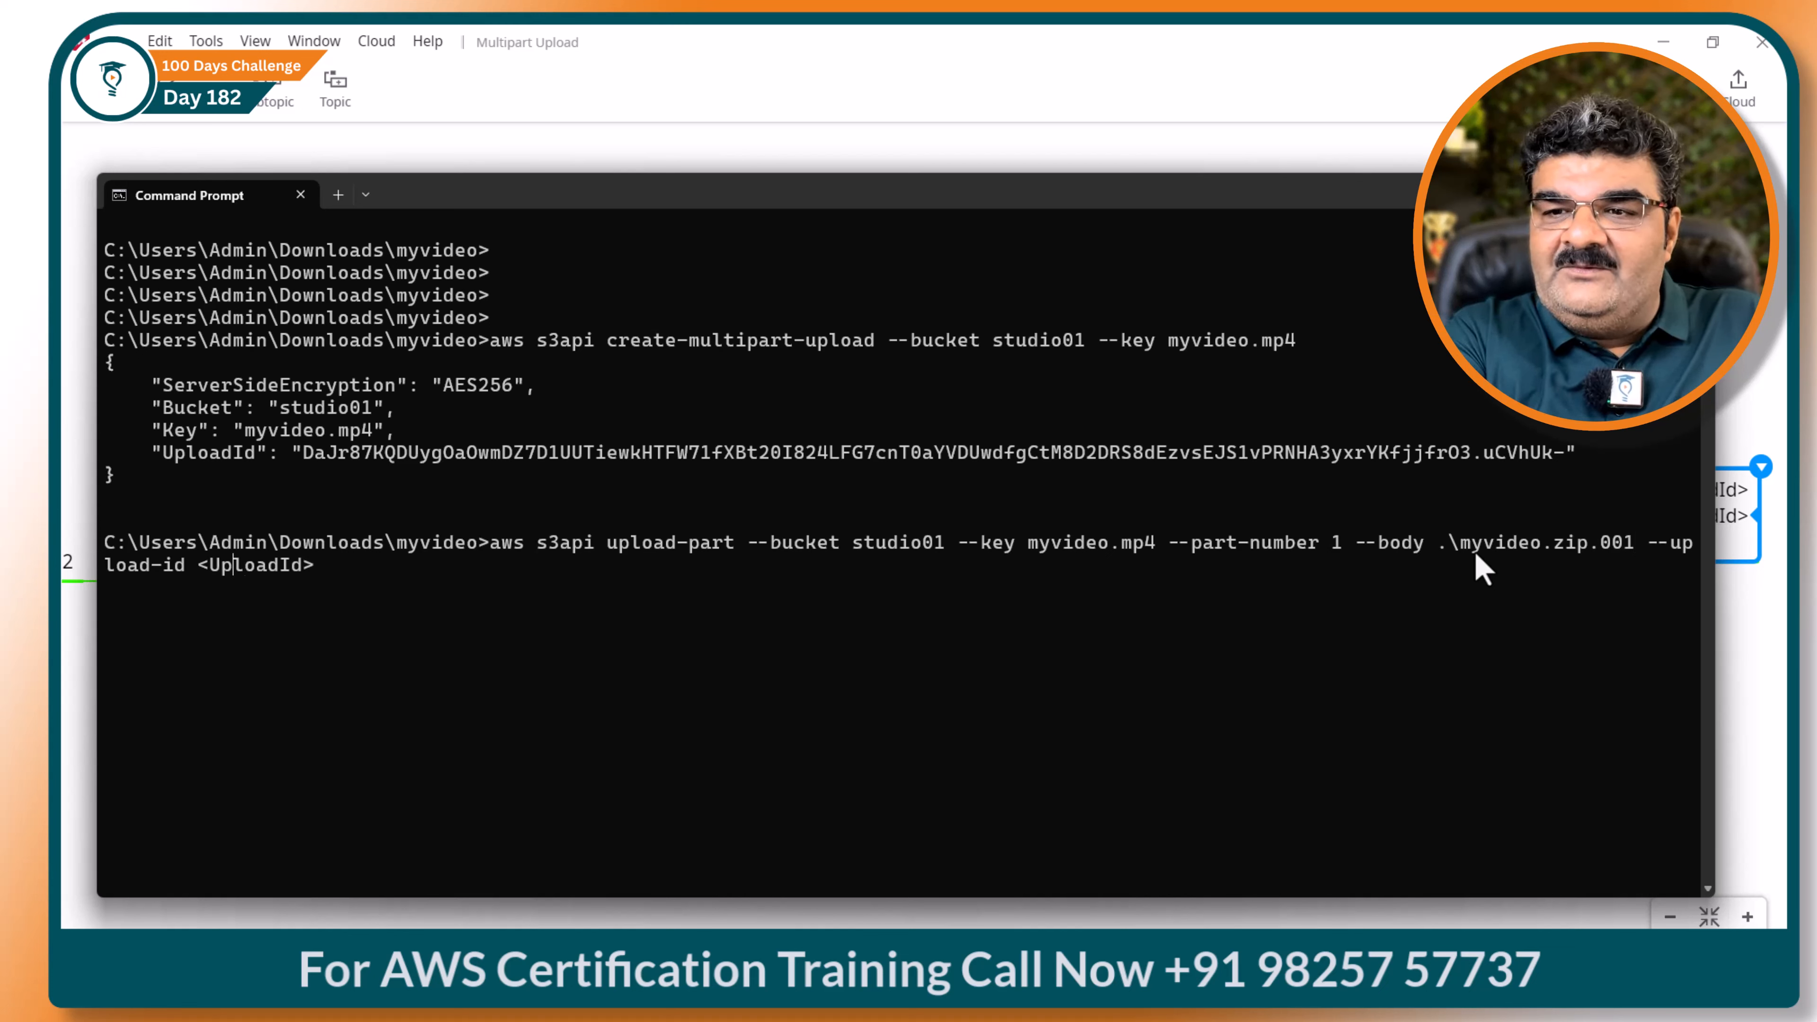
# Replace the <UploadId> placeholder with the quoted UploadId copied from the create-multipart-upload response, and run the upload-part command for part 1.
pyautogui.press('Right')
pyautogui.press('Right')
pyautogui.press('Right')
pyautogui.press('Right')
pyautogui.press('Right')
pyautogui.press('Right')
pyautogui.press('Right')
pyautogui.press('Right')
pyautogui.press('Right')
pyautogui.press('Right')
pyautogui.press('Right')
pyautogui.press('Right')
pyautogui.press('Right')
pyautogui.press('Delete')
pyautogui.press('Delete')
pyautogui.press('Delete')
pyautogui.press('Delete')
pyautogui.press('Delete')
pyautogui.press('Delete')
pyautogui.press('Delete')
pyautogui.press('Delete')
pyautogui.press('Delete')
pyautogui.press('Delete')
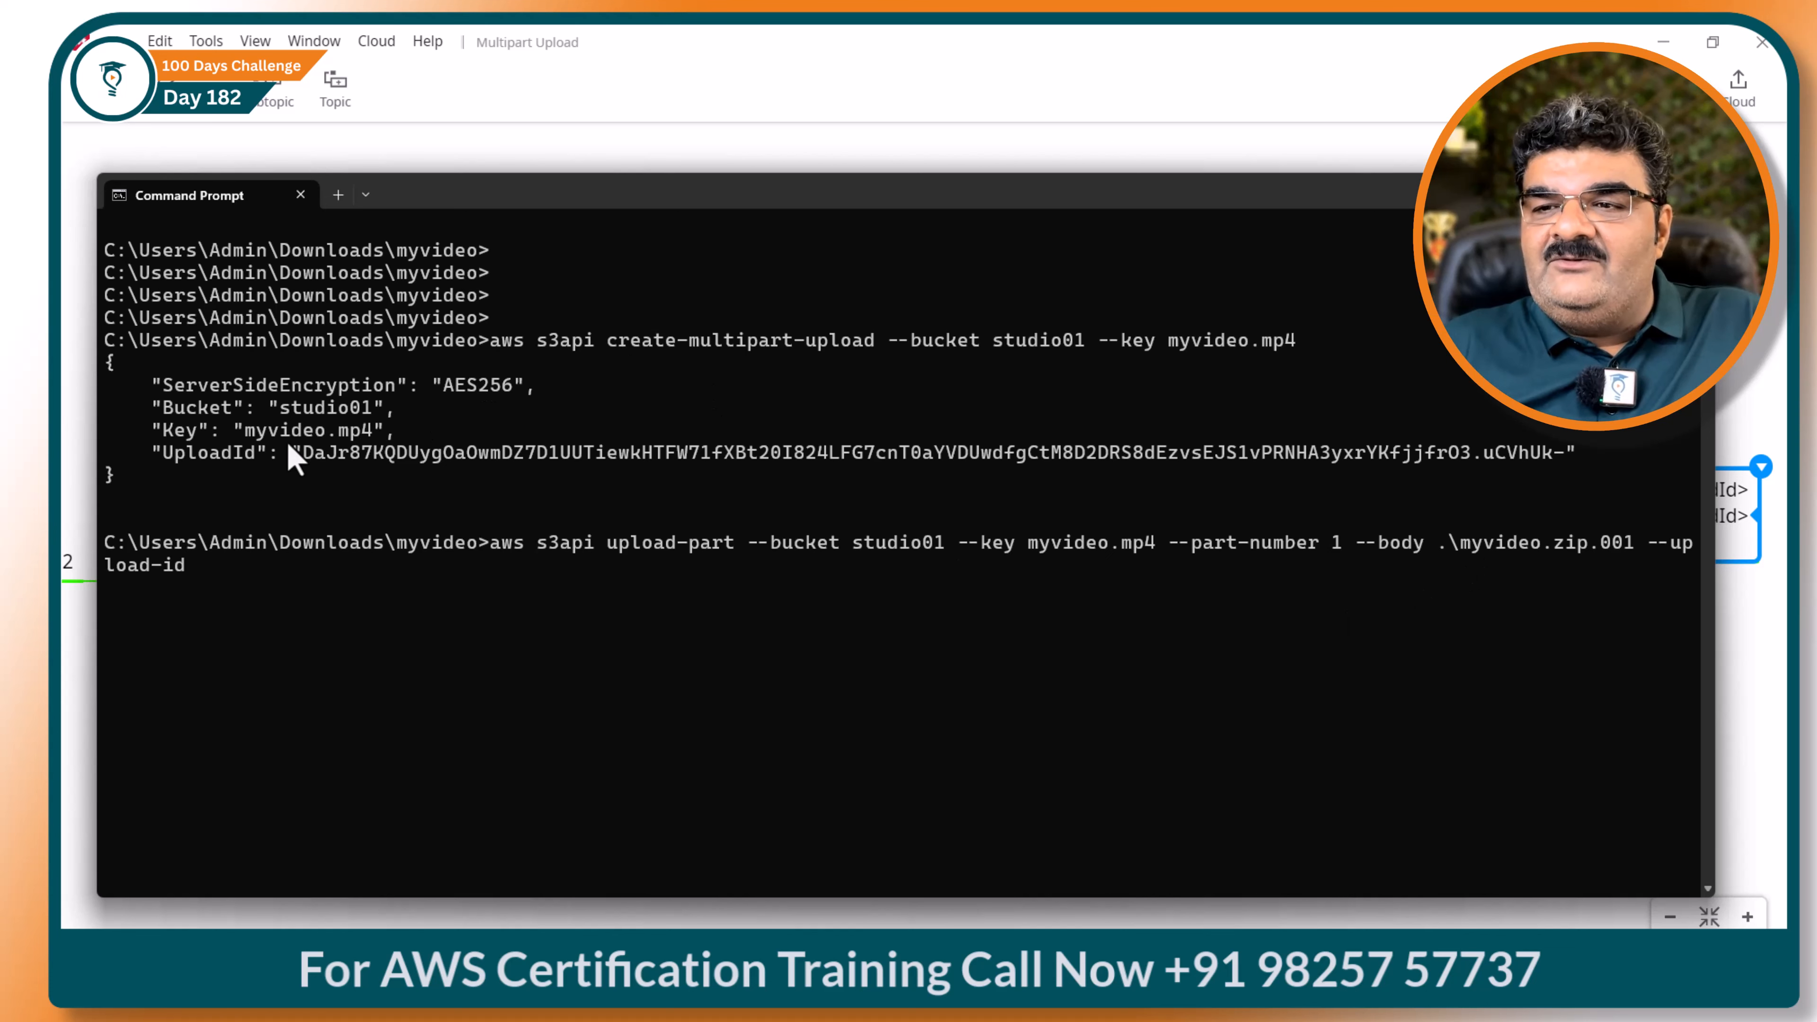
pyautogui.moveTo(293, 453); pyautogui.dragTo(1577, 458)
pyautogui.hotkey('ctrl', 'c')
pyautogui.rightClick(1574, 453)
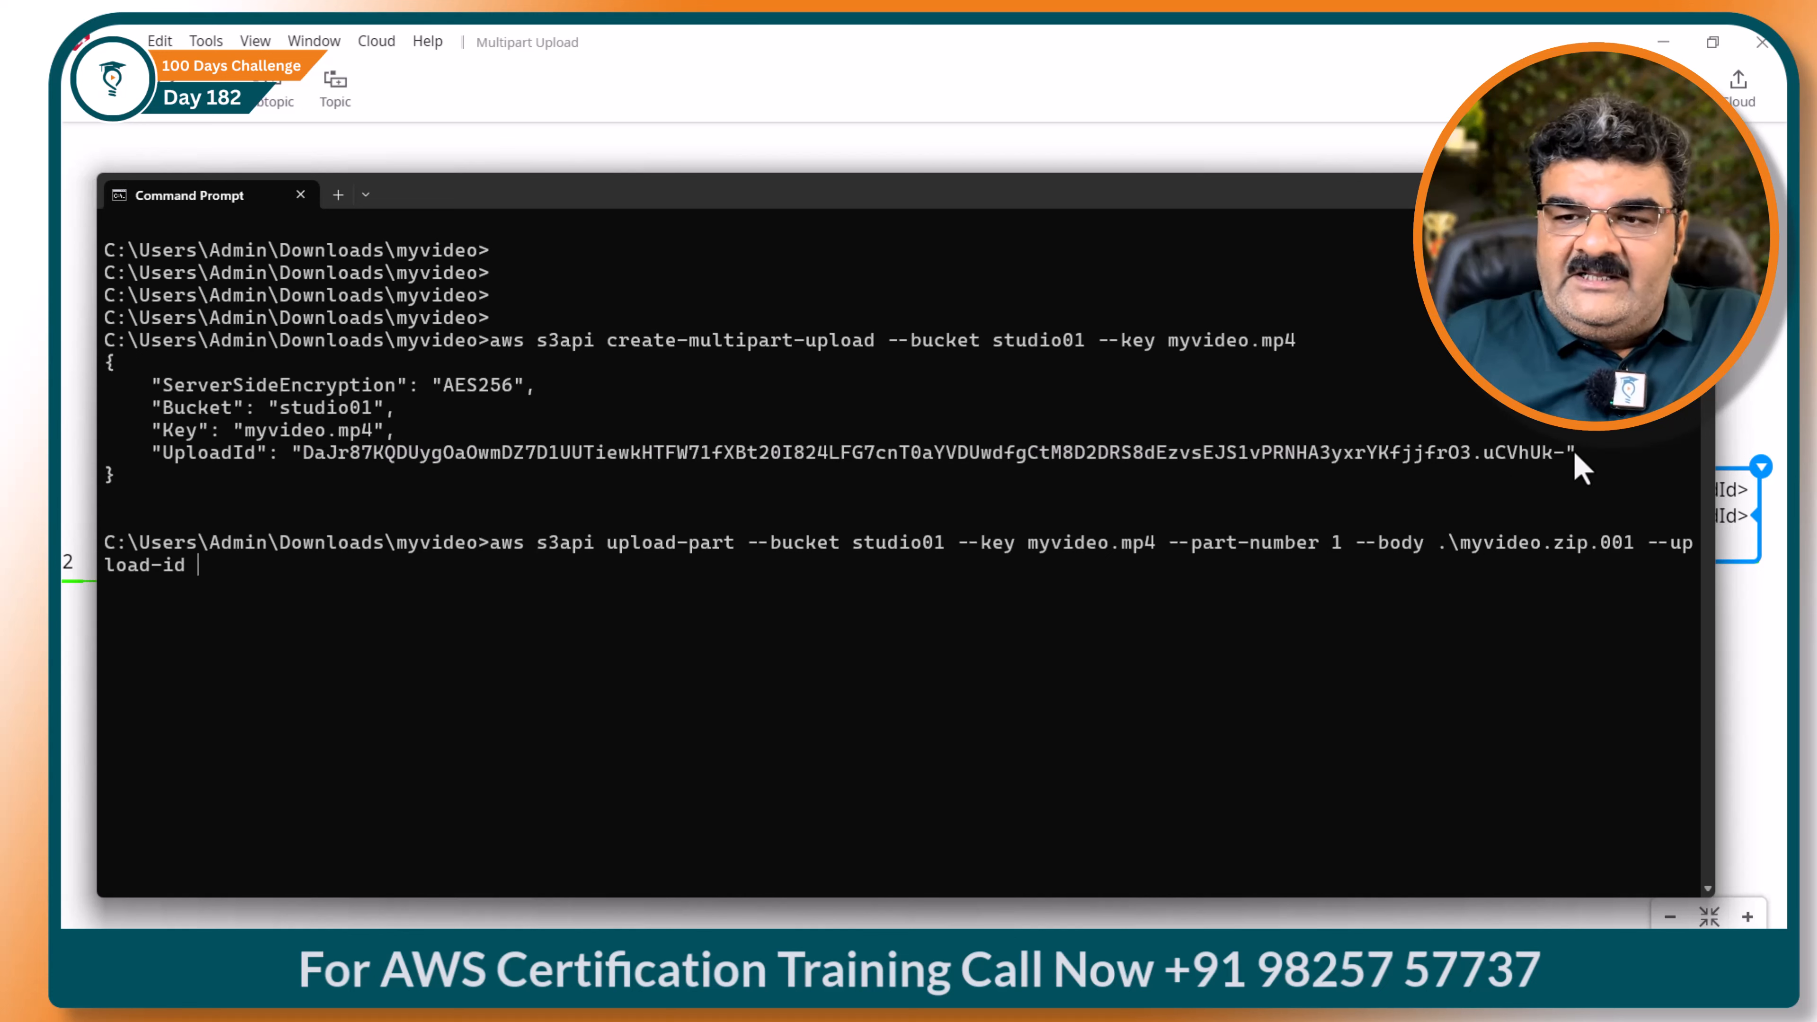
pyautogui.rightClick(321, 581)
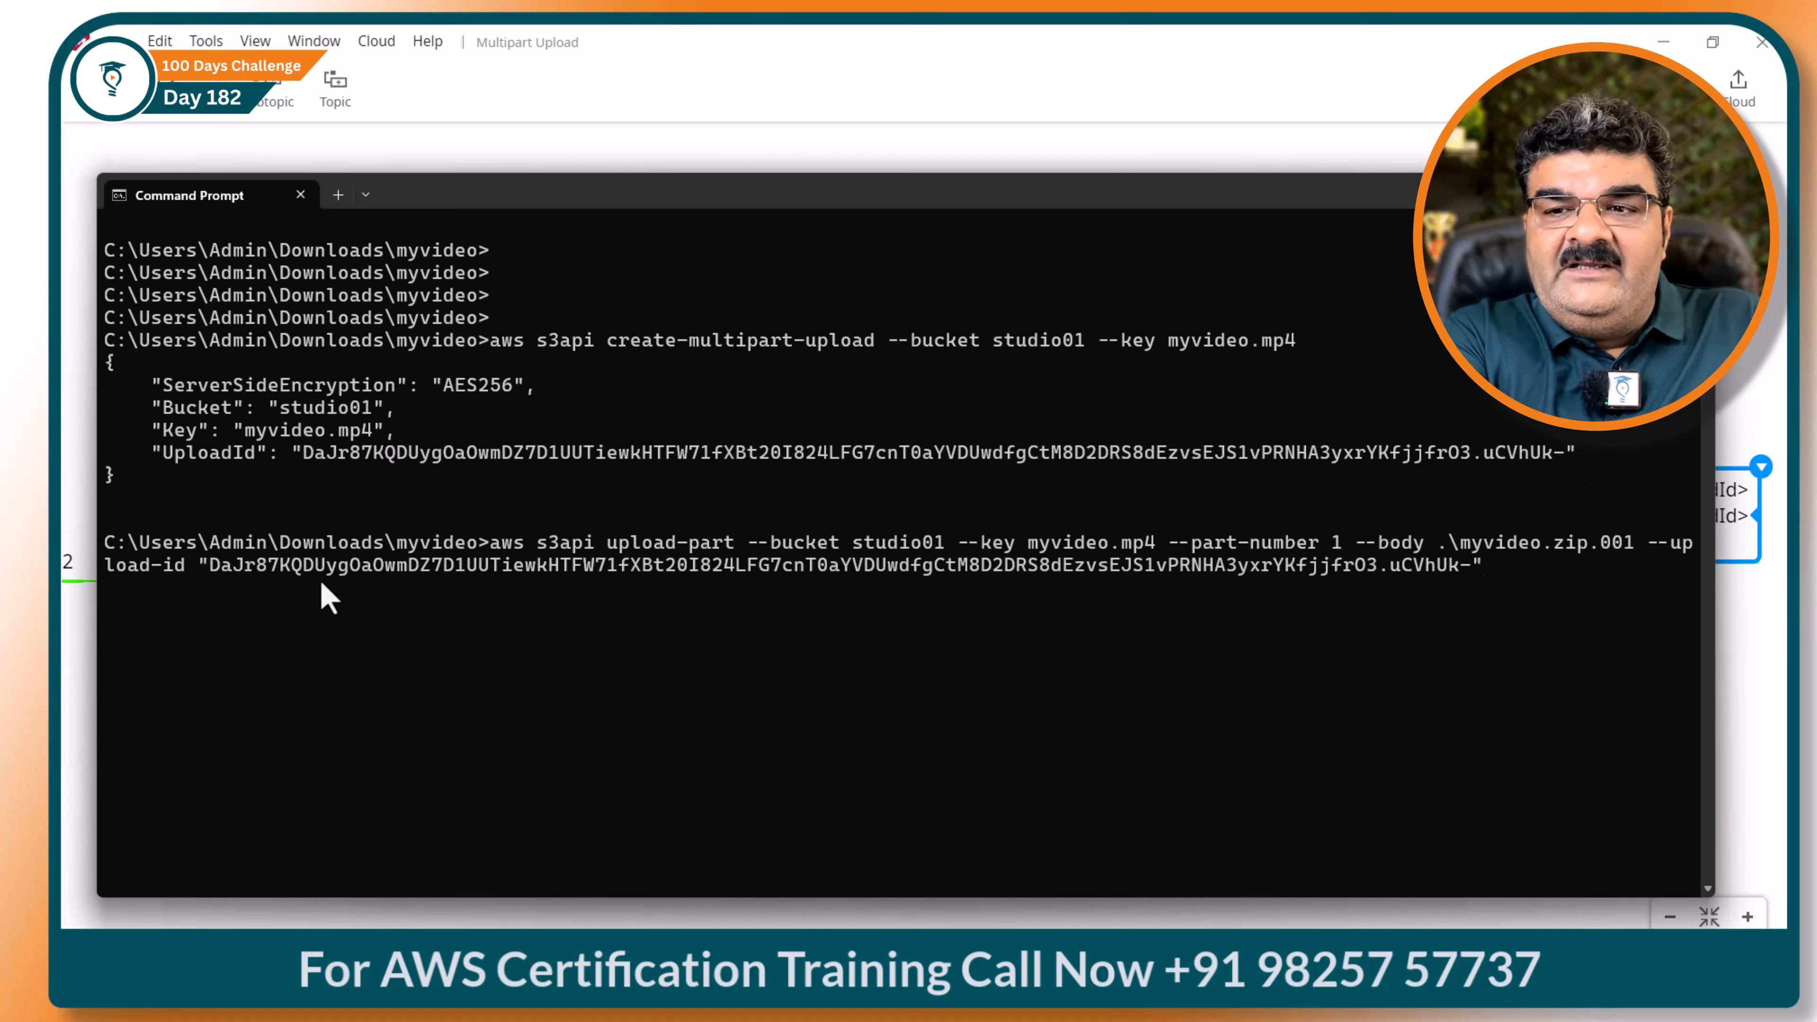
pyautogui.press('Return')
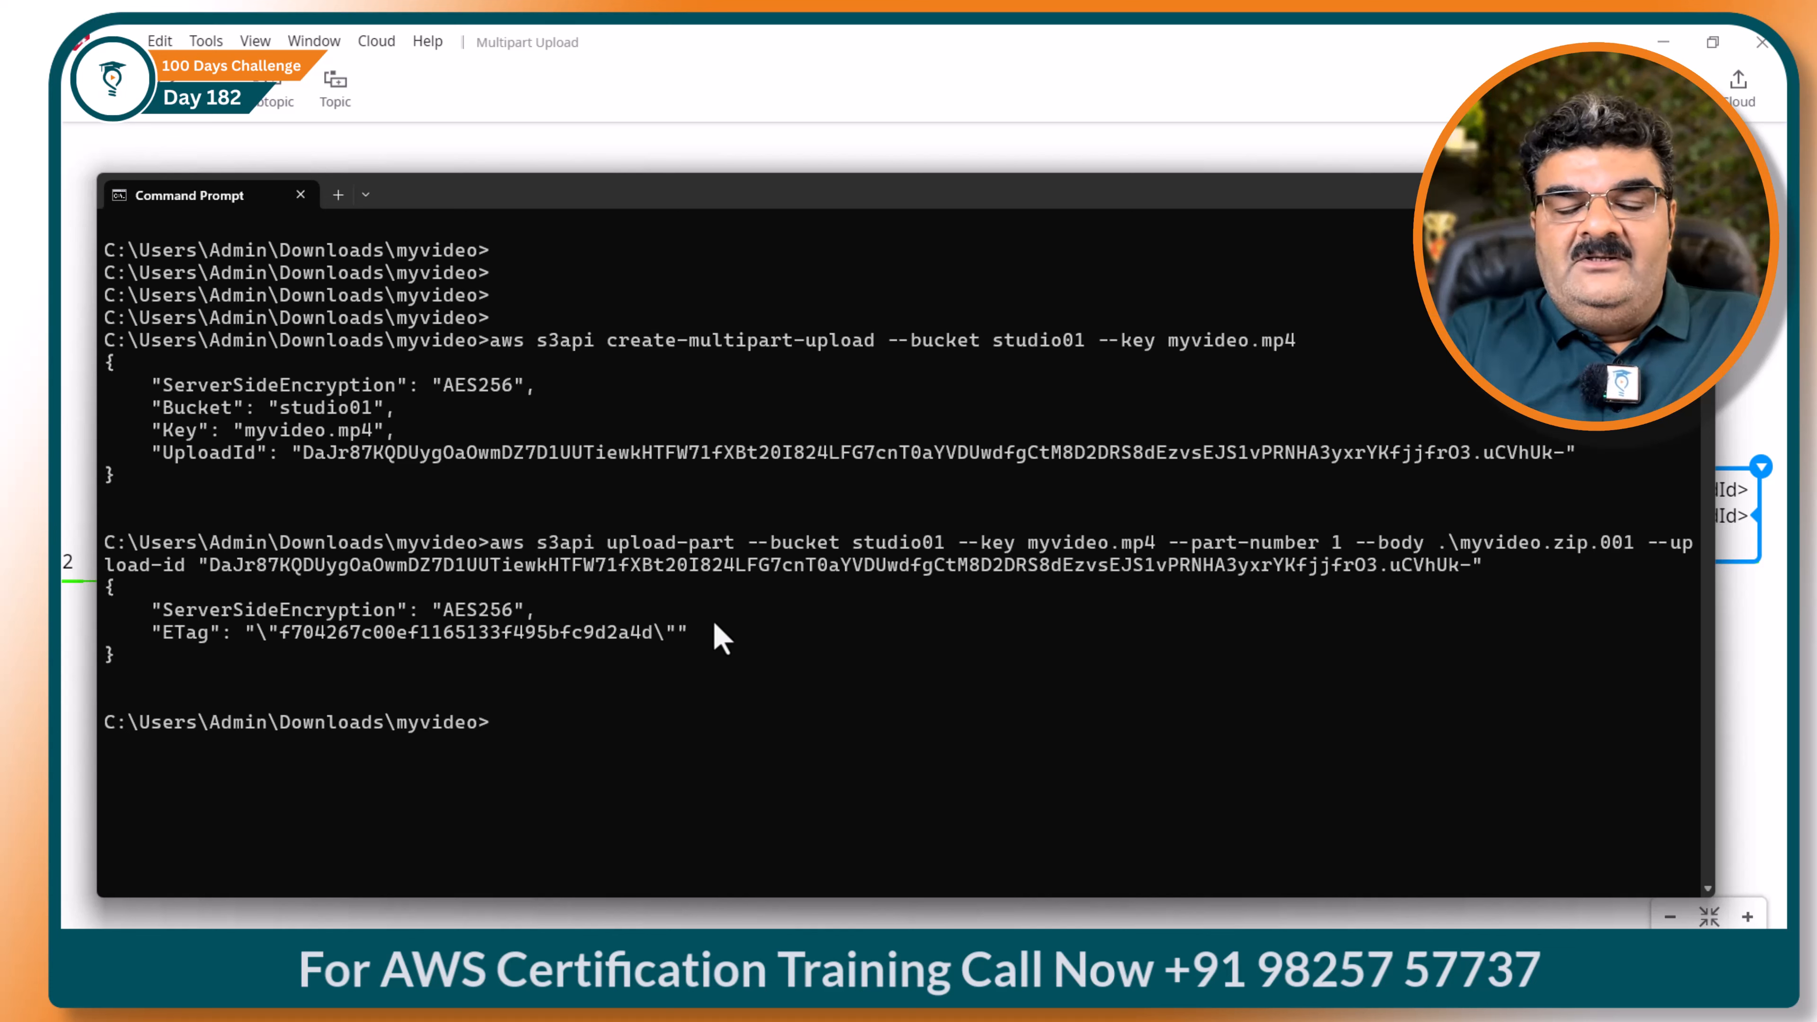
# Recall the last upload-part command at the prompt and move back through its upload ID to edit the earlier arguments.
pyautogui.press('Up')
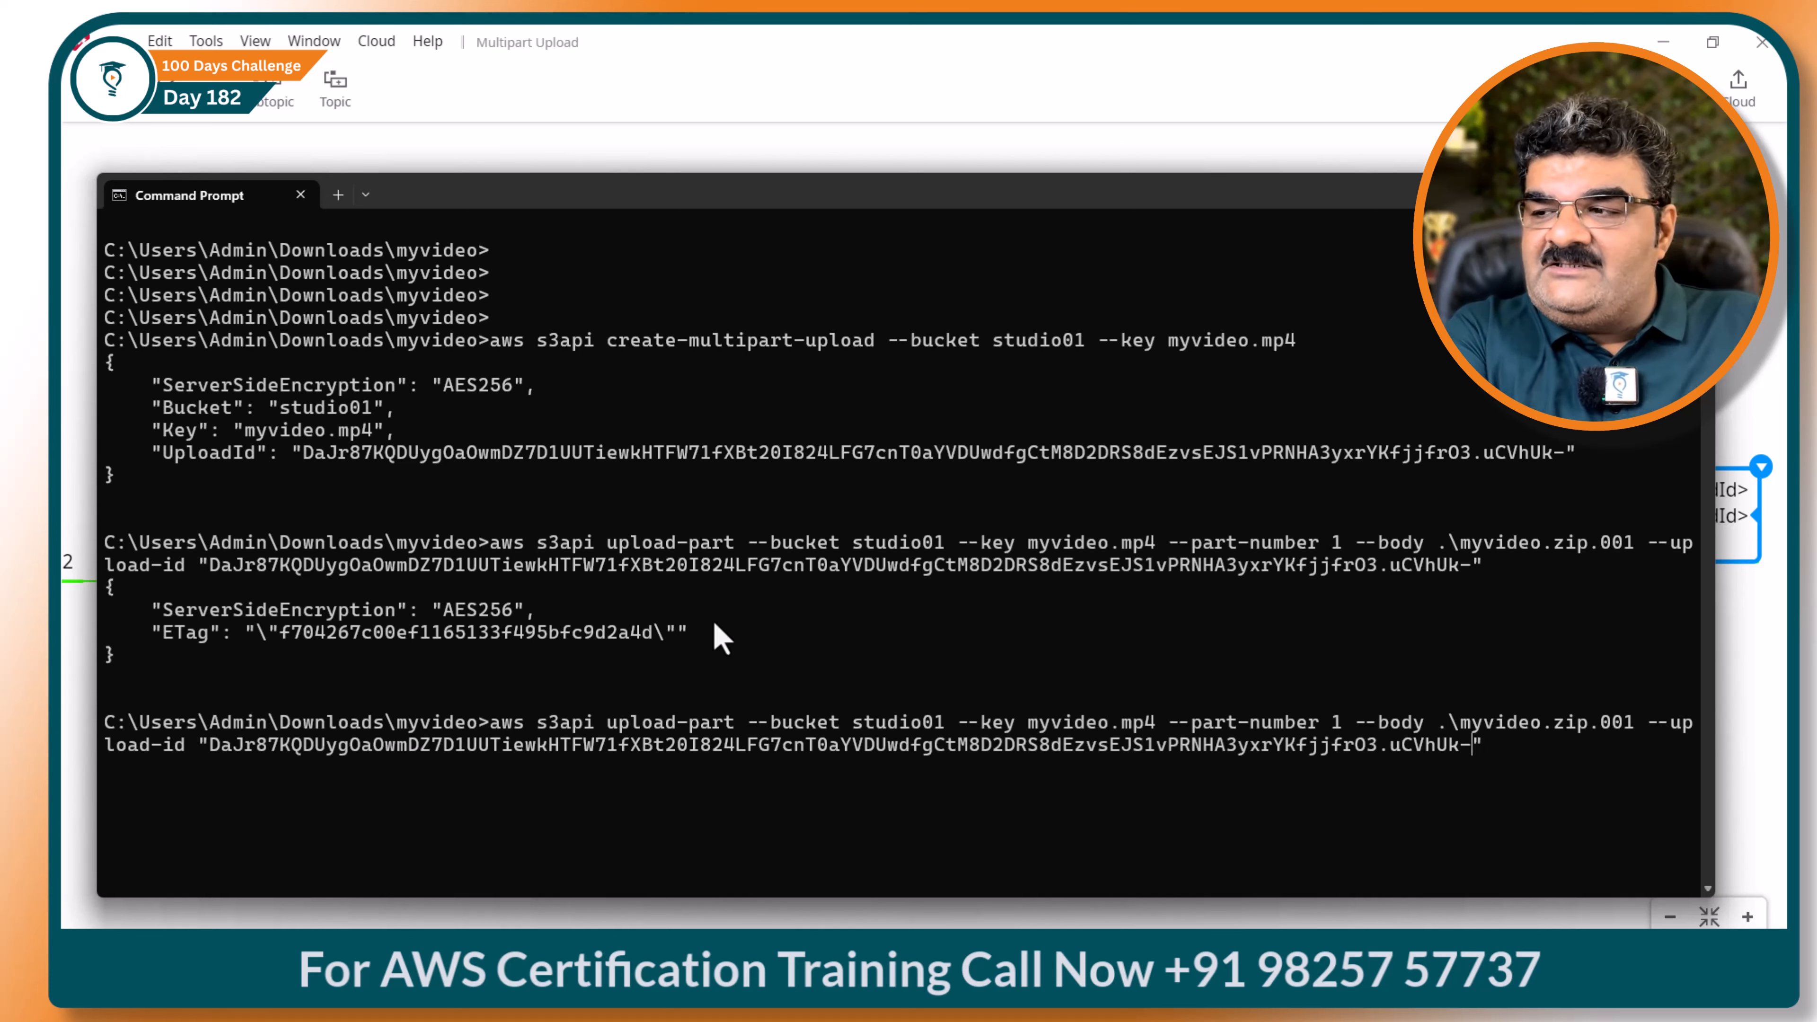
pyautogui.press('Left')
pyautogui.press('Left')
pyautogui.press('Left')
pyautogui.press('Left')
pyautogui.press('Left')
pyautogui.press('Left')
pyautogui.press('Left')
pyautogui.press('Left')
pyautogui.press('Left')
pyautogui.press('Left')
pyautogui.press('Left')
pyautogui.press('Left')
pyautogui.press('Left')
pyautogui.press('Left')
pyautogui.press('Left')
pyautogui.press('Left')
pyautogui.press('Left')
pyautogui.press('Left')
pyautogui.press('Left')
pyautogui.press('Left')
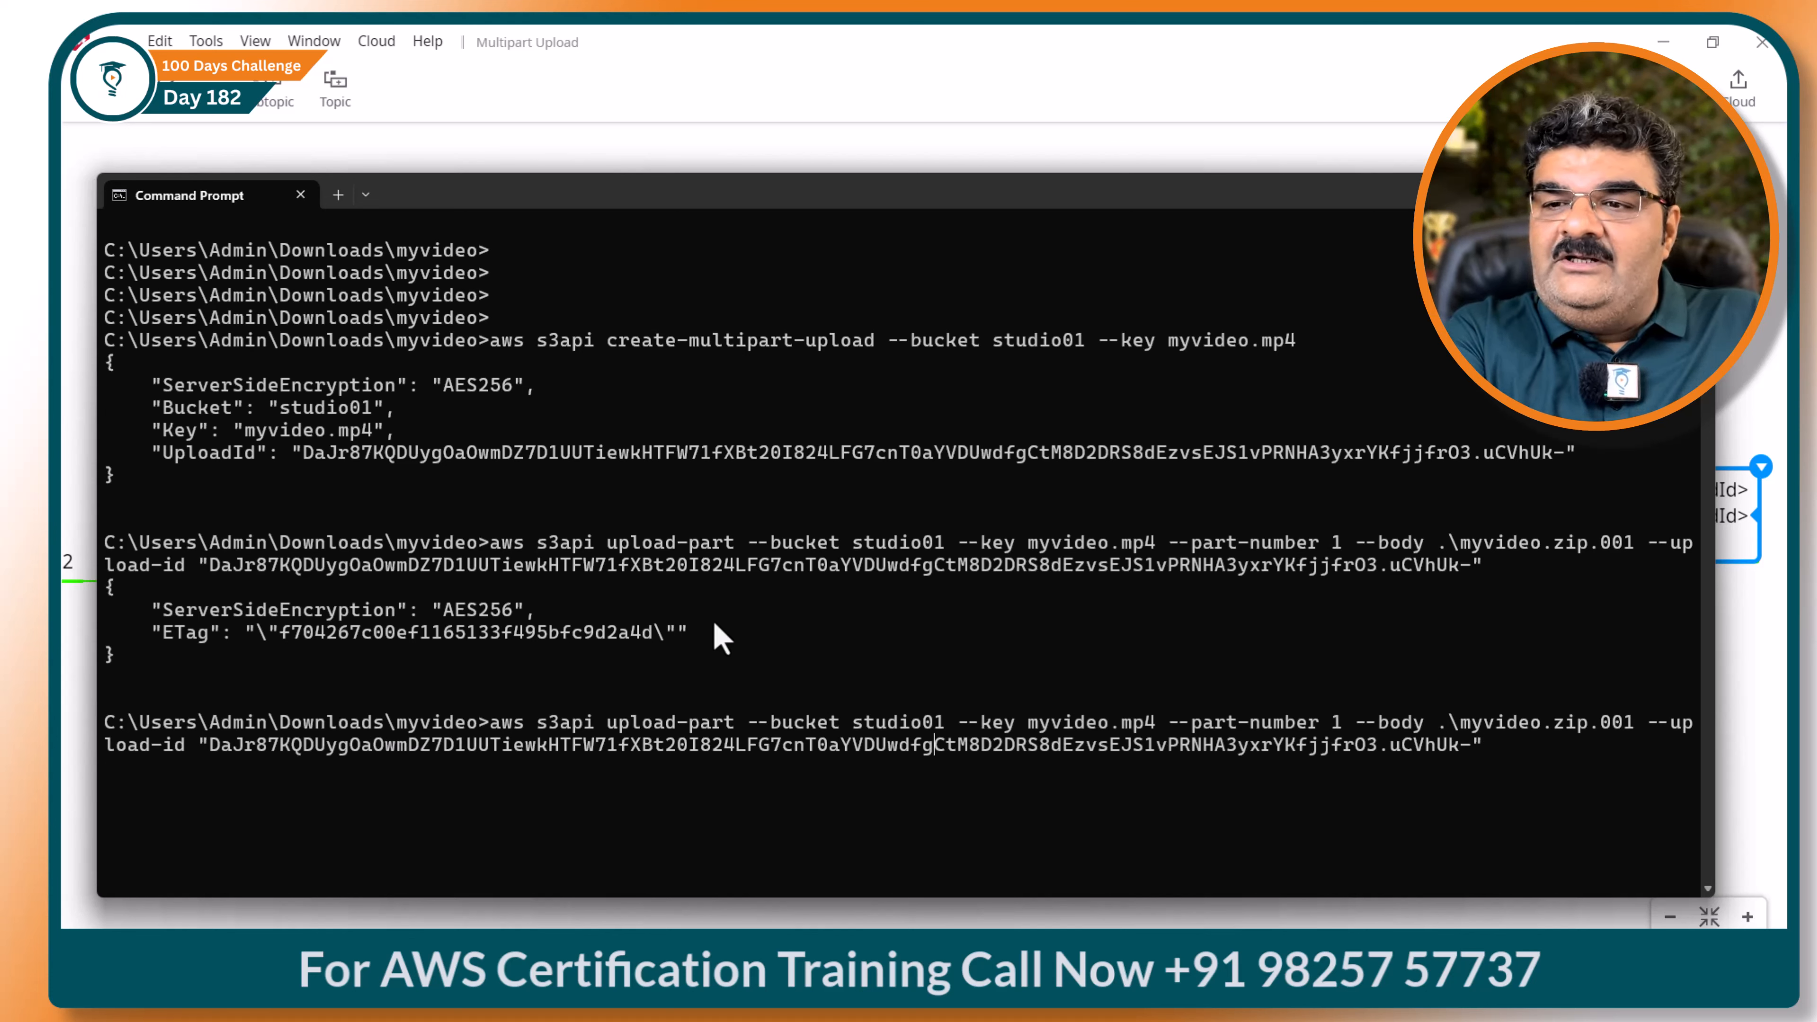